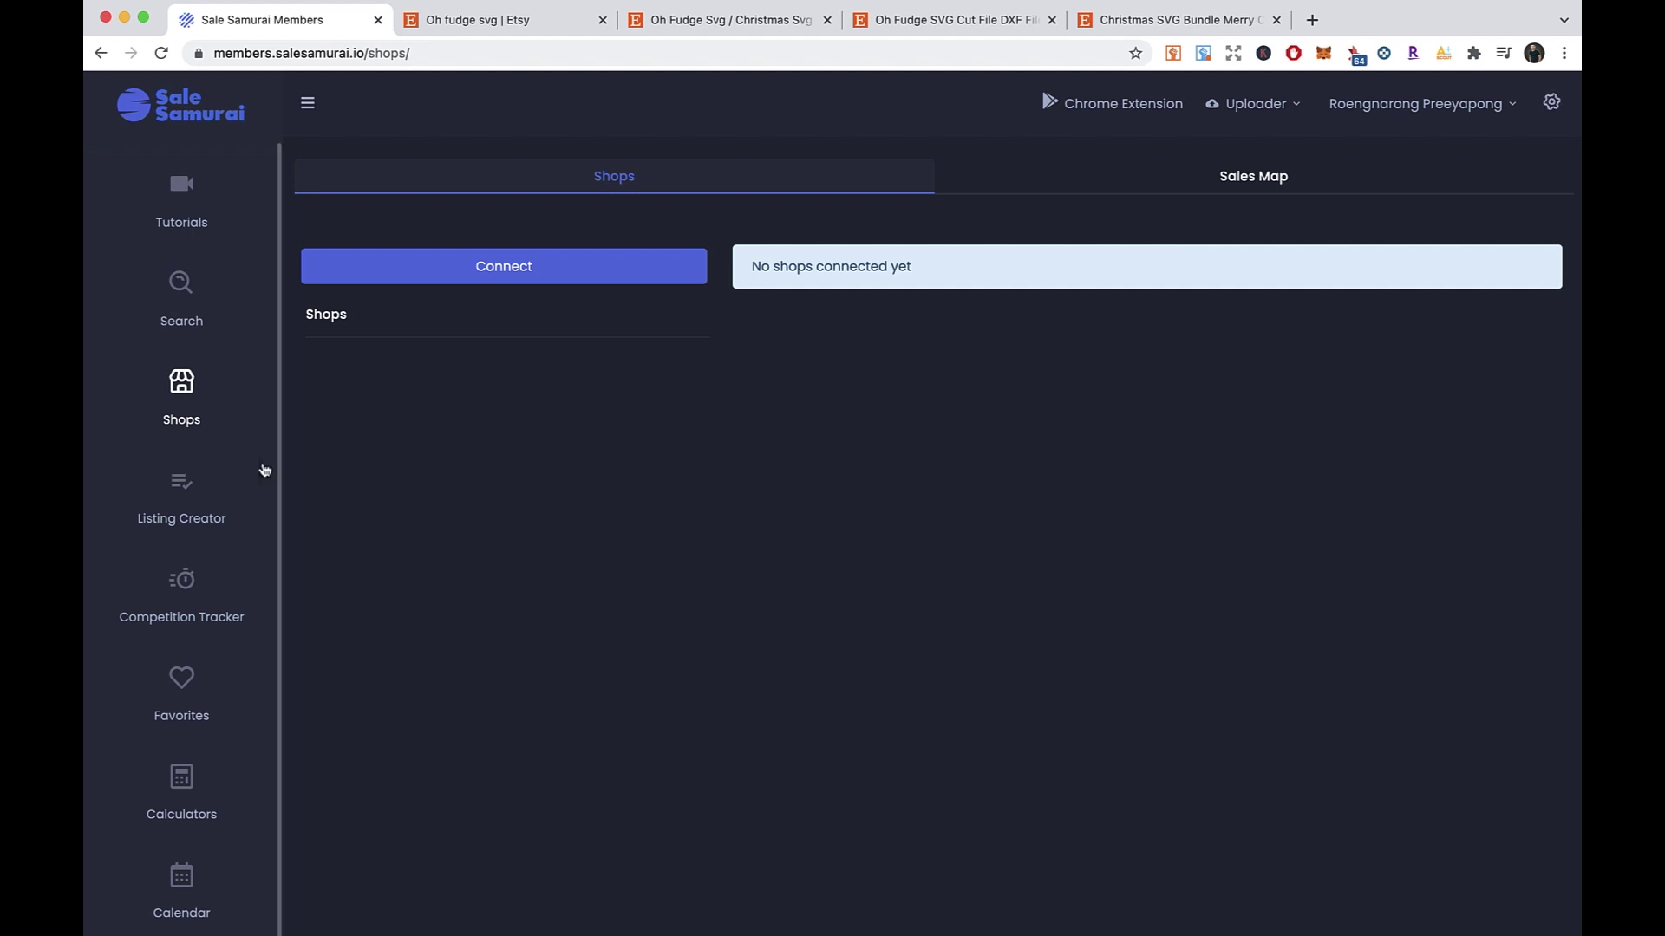
- Open the Listing Creator page, which reports that no shops are connected
left_click(189, 522)
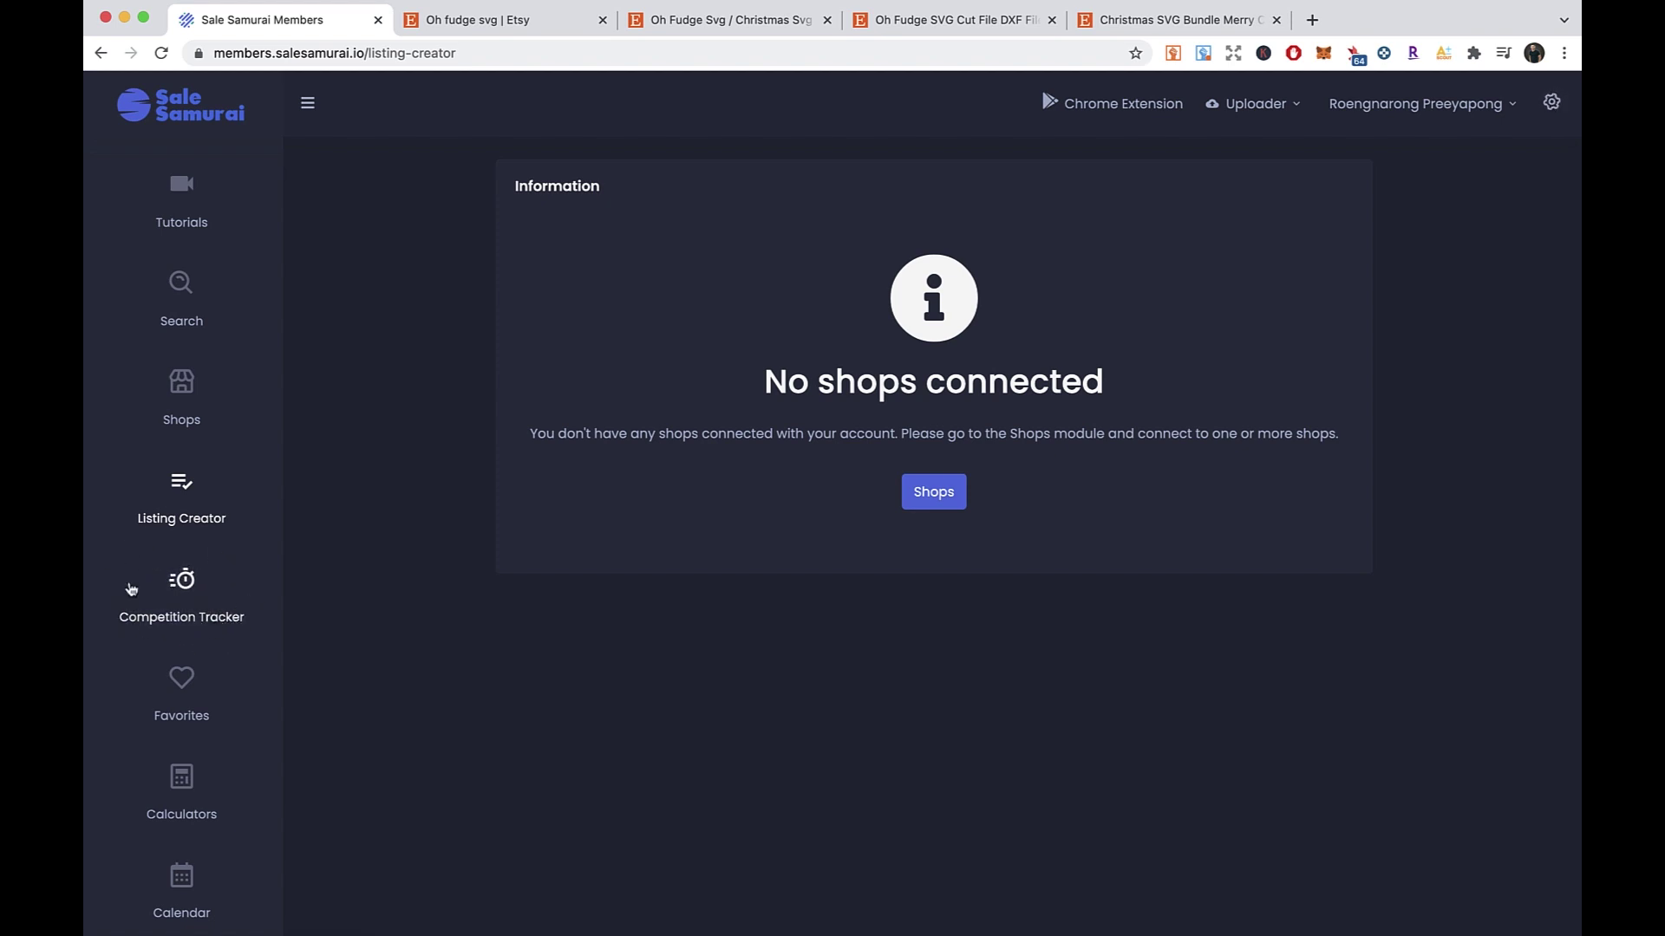
- Open the Competition Tracker and set it to show 10 shops per page
left_click(178, 589)
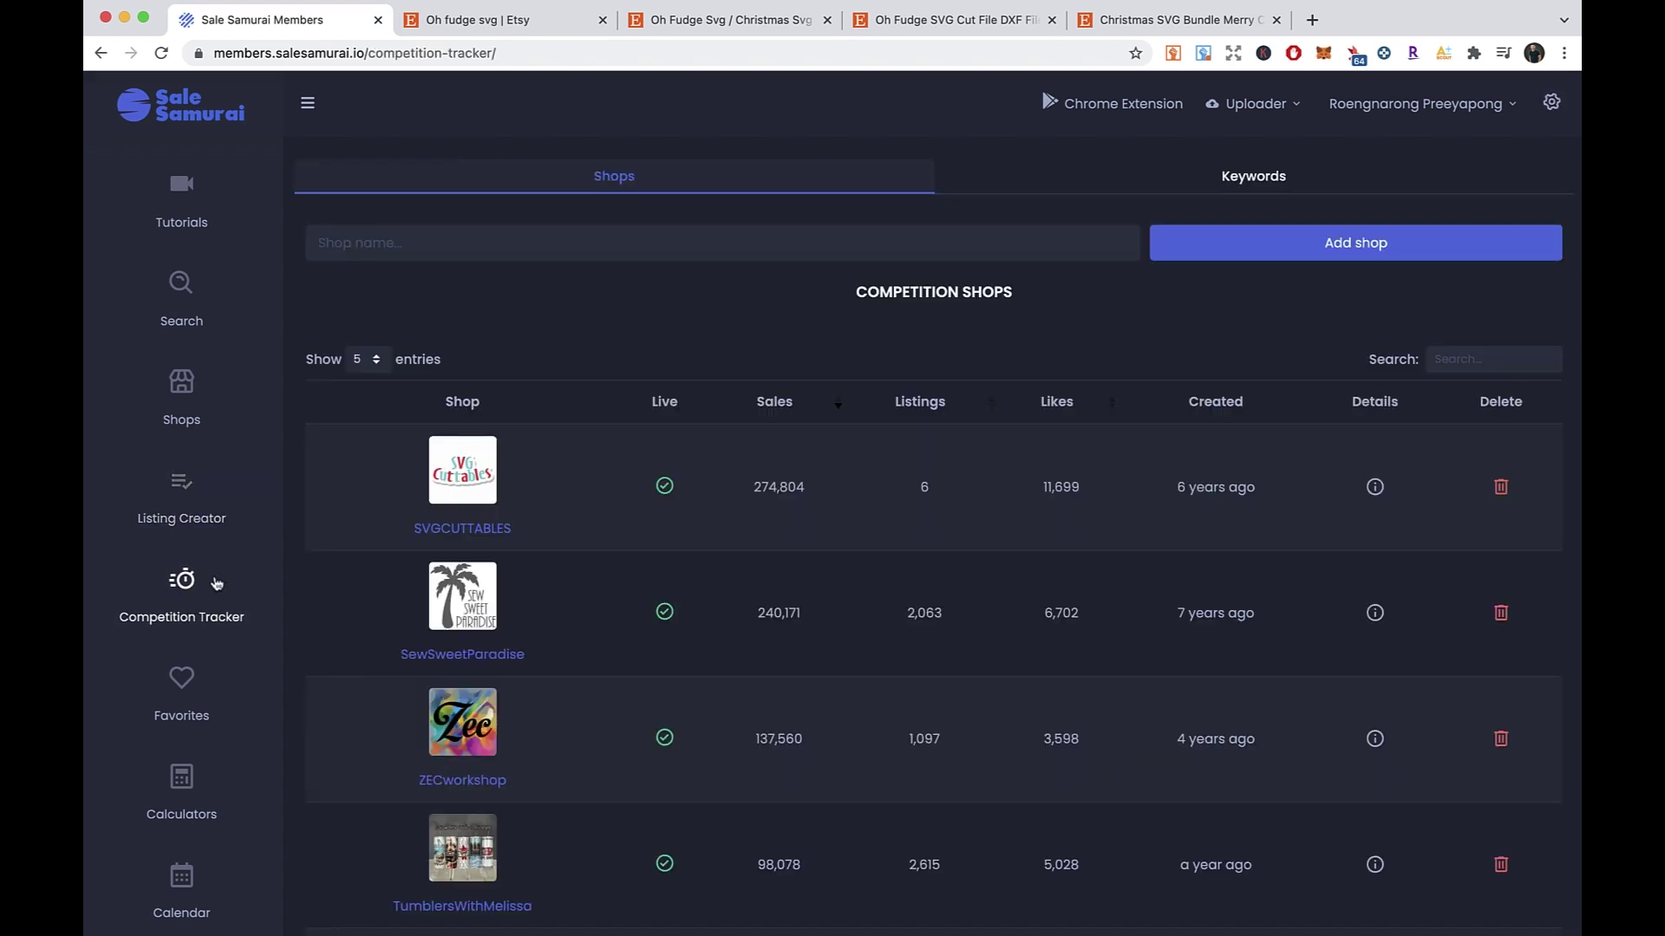
left_click(381, 360)
left_click(365, 381)
scroll(655, 351, "down", 5)
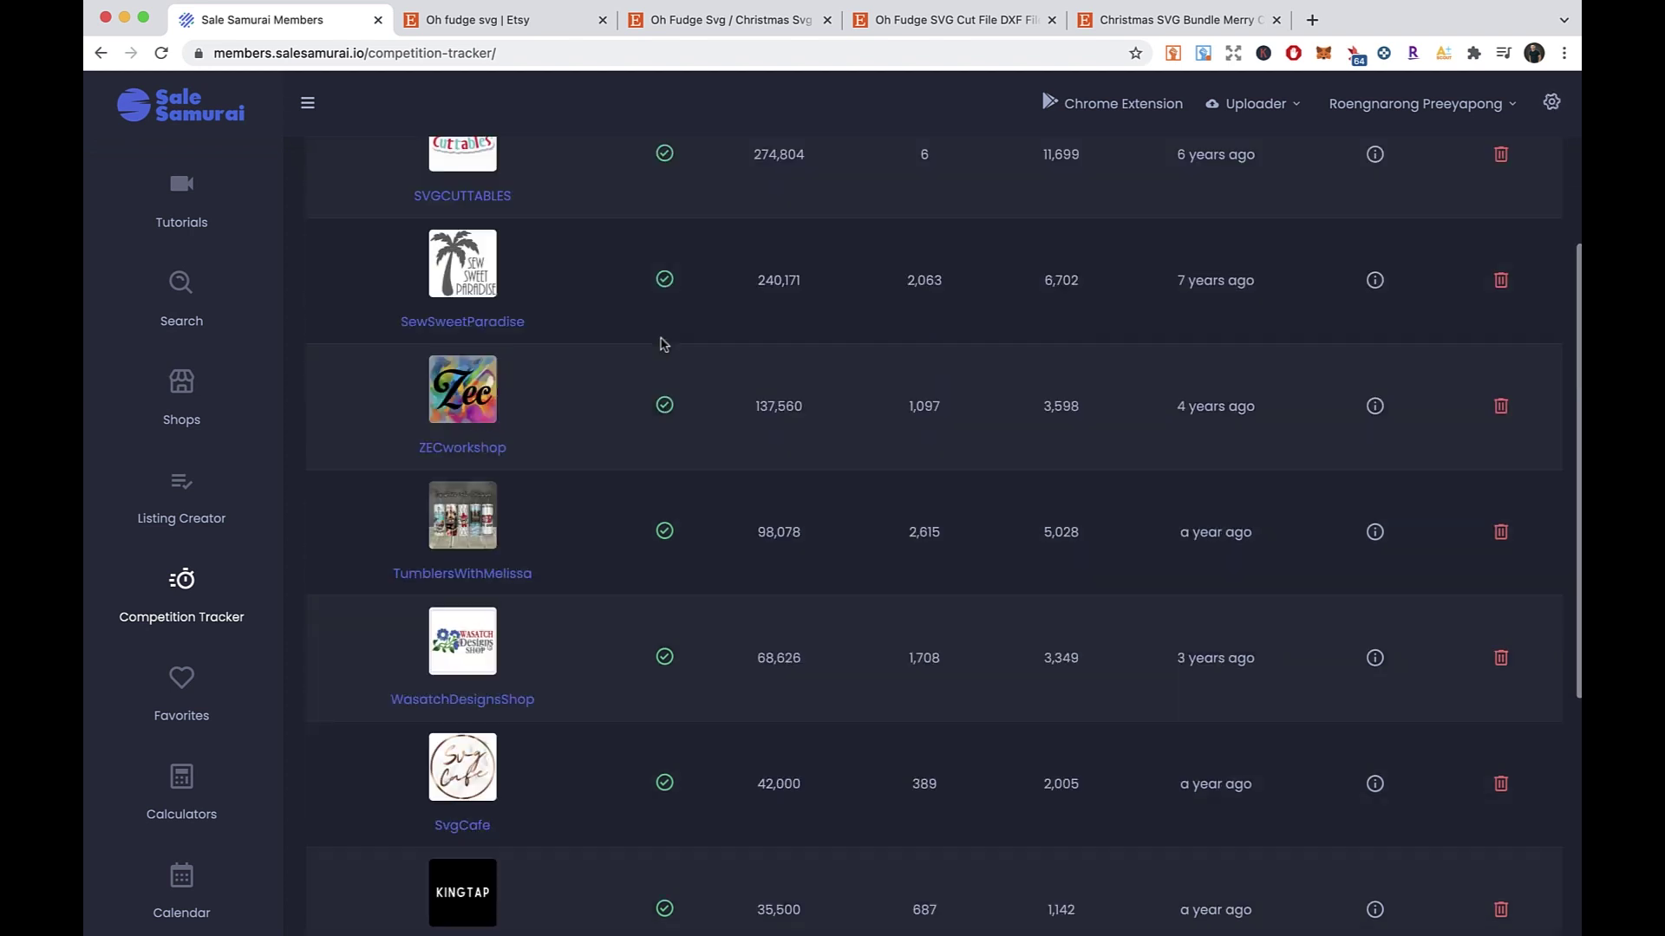
scroll(607, 347, "down", 7)
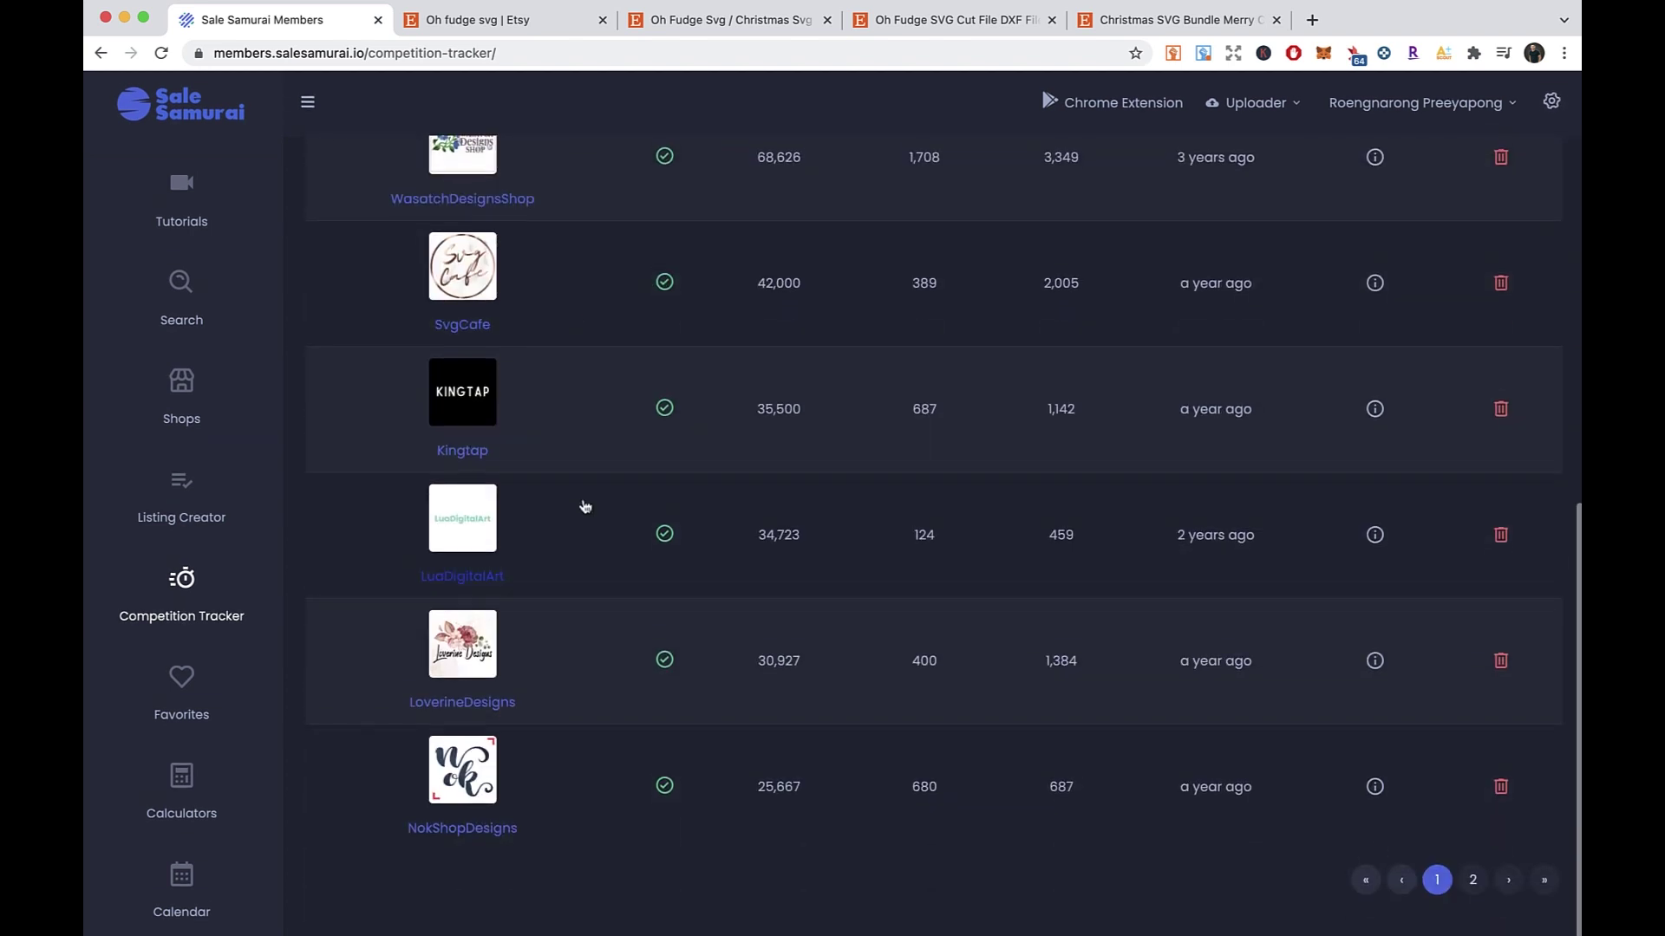
scroll(586, 507, "up", 12)
scroll(590, 508, "down", 10)
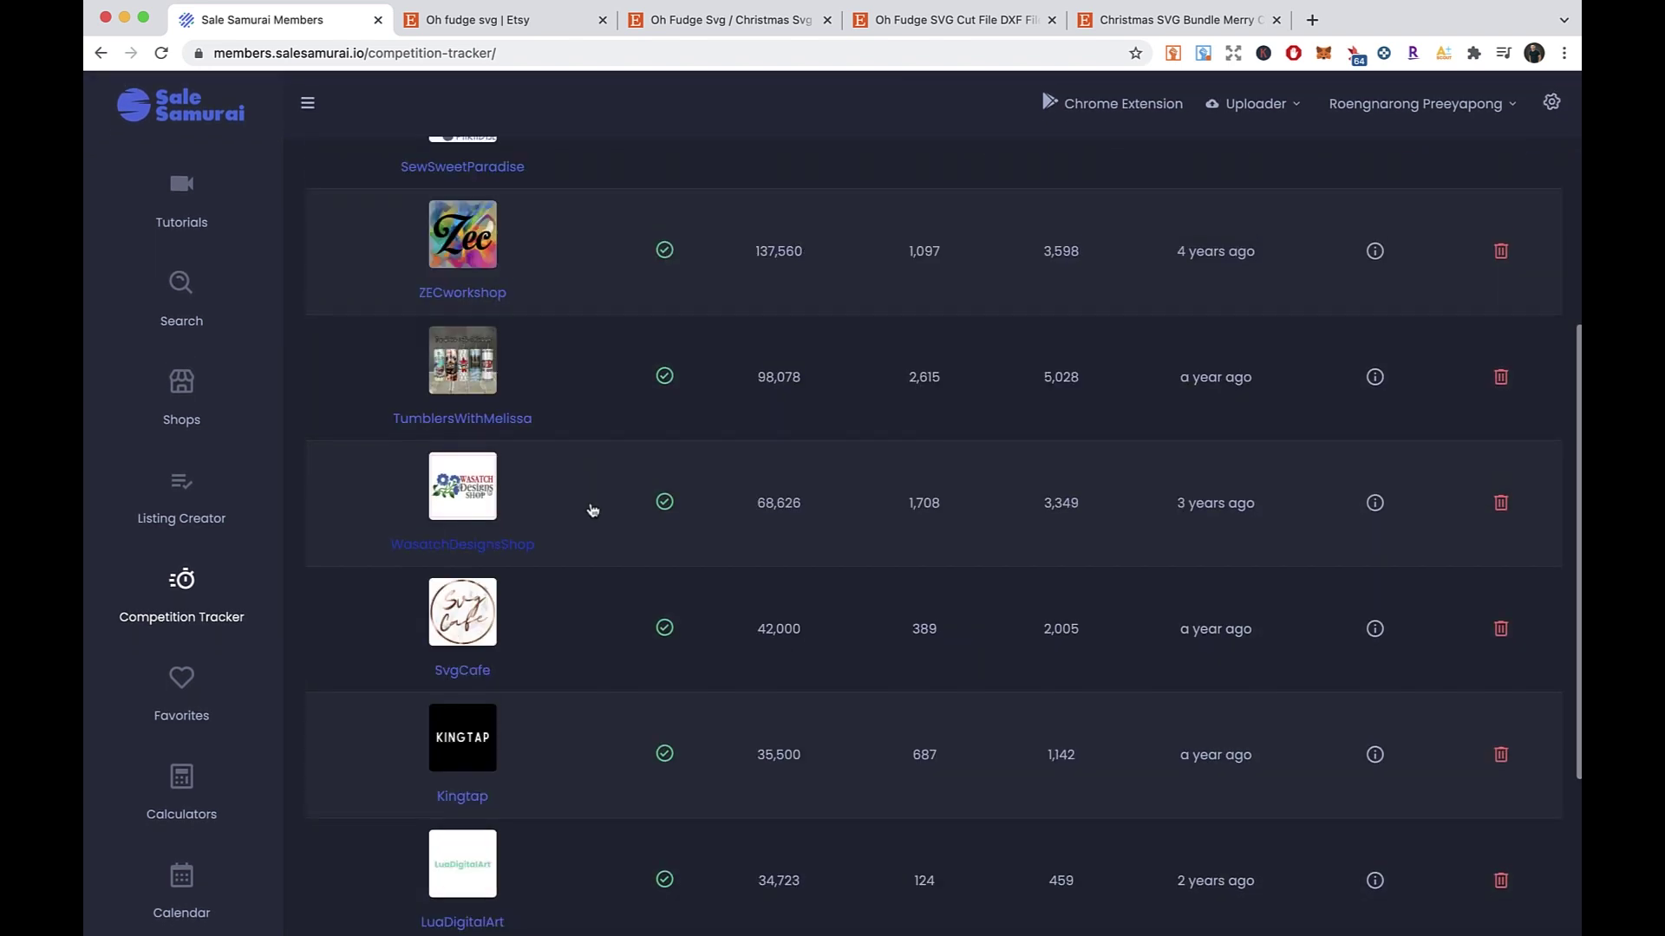
scroll(595, 532, "down", 2)
scroll(594, 550, "up", 10)
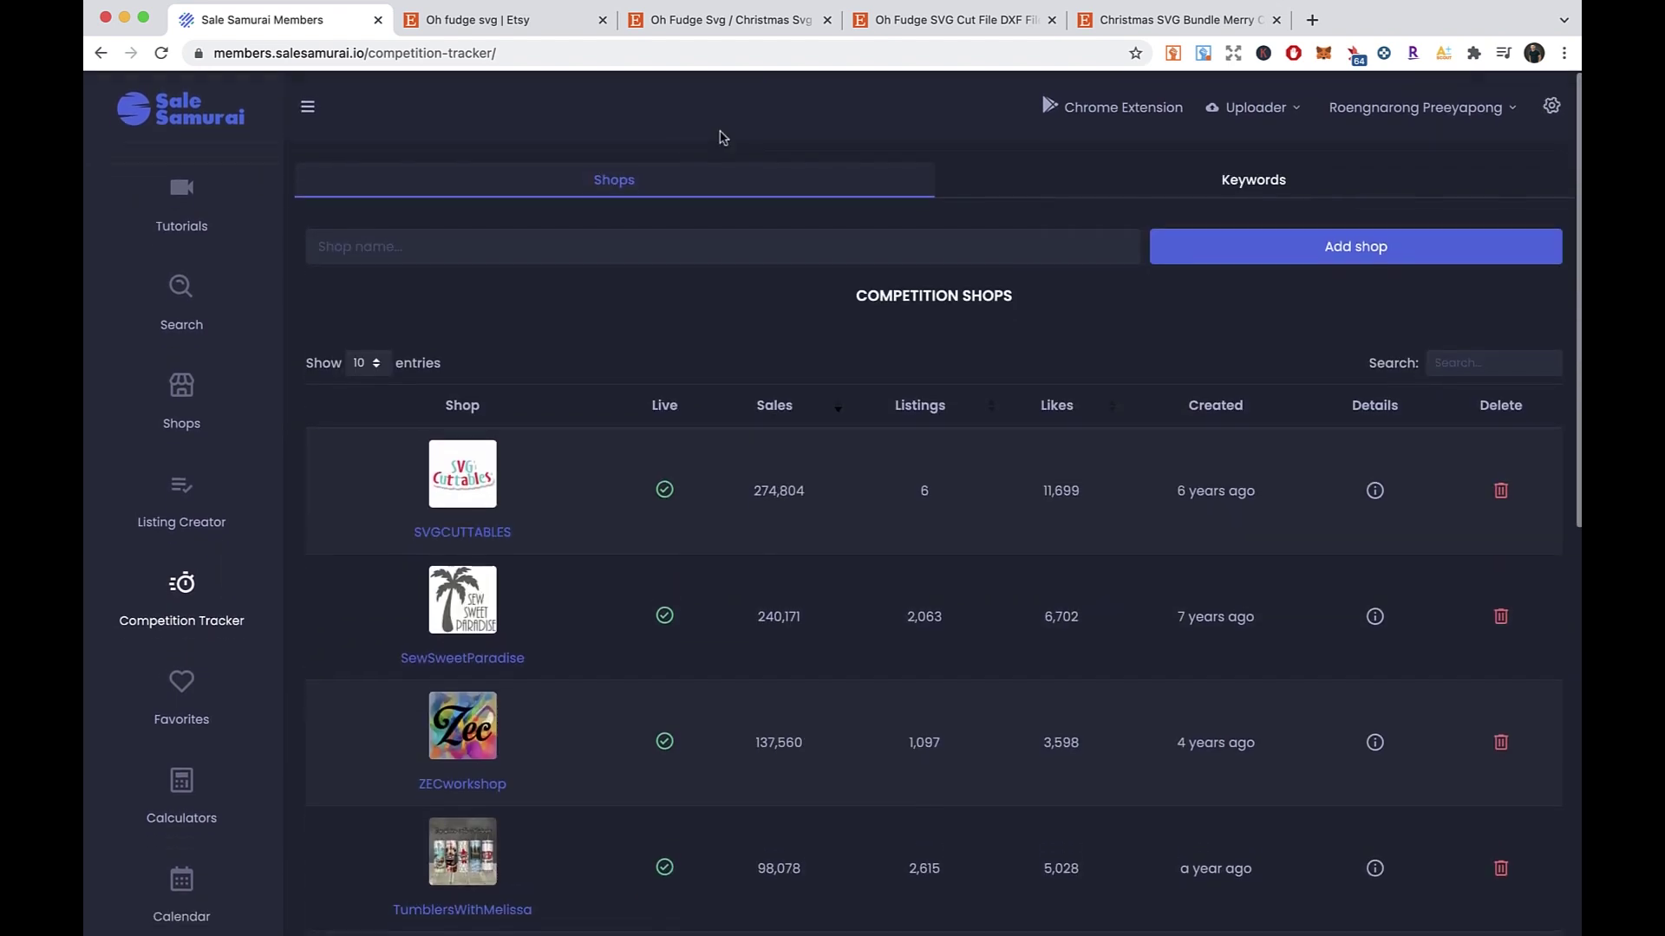
- Close the extra Oh Fudge and Christmas SVG Bundle Etsy tabs, keeping the Oh fudge svg search results
left_click(826, 20)
left_click(826, 20)
left_click(854, 20)
left_click(503, 20)
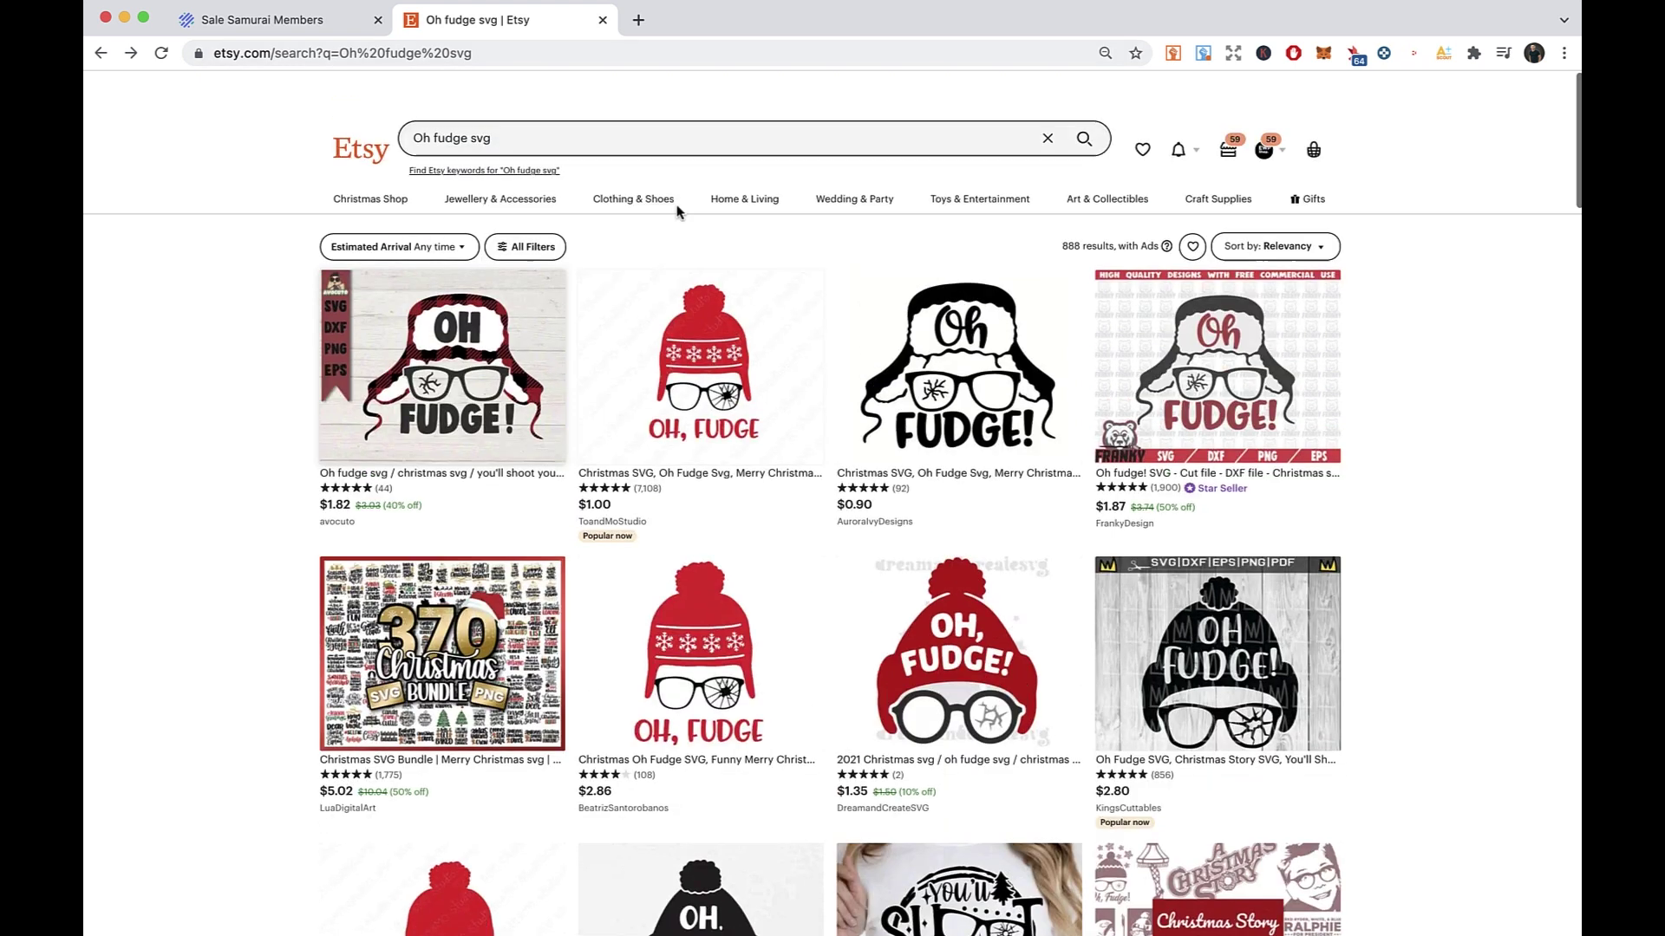
- Open the ToandMoStudio Oh Fudge listing and select its shop name
left_click(684, 310)
left_click_drag(1103, 208, 1009, 208)
key("super+c")
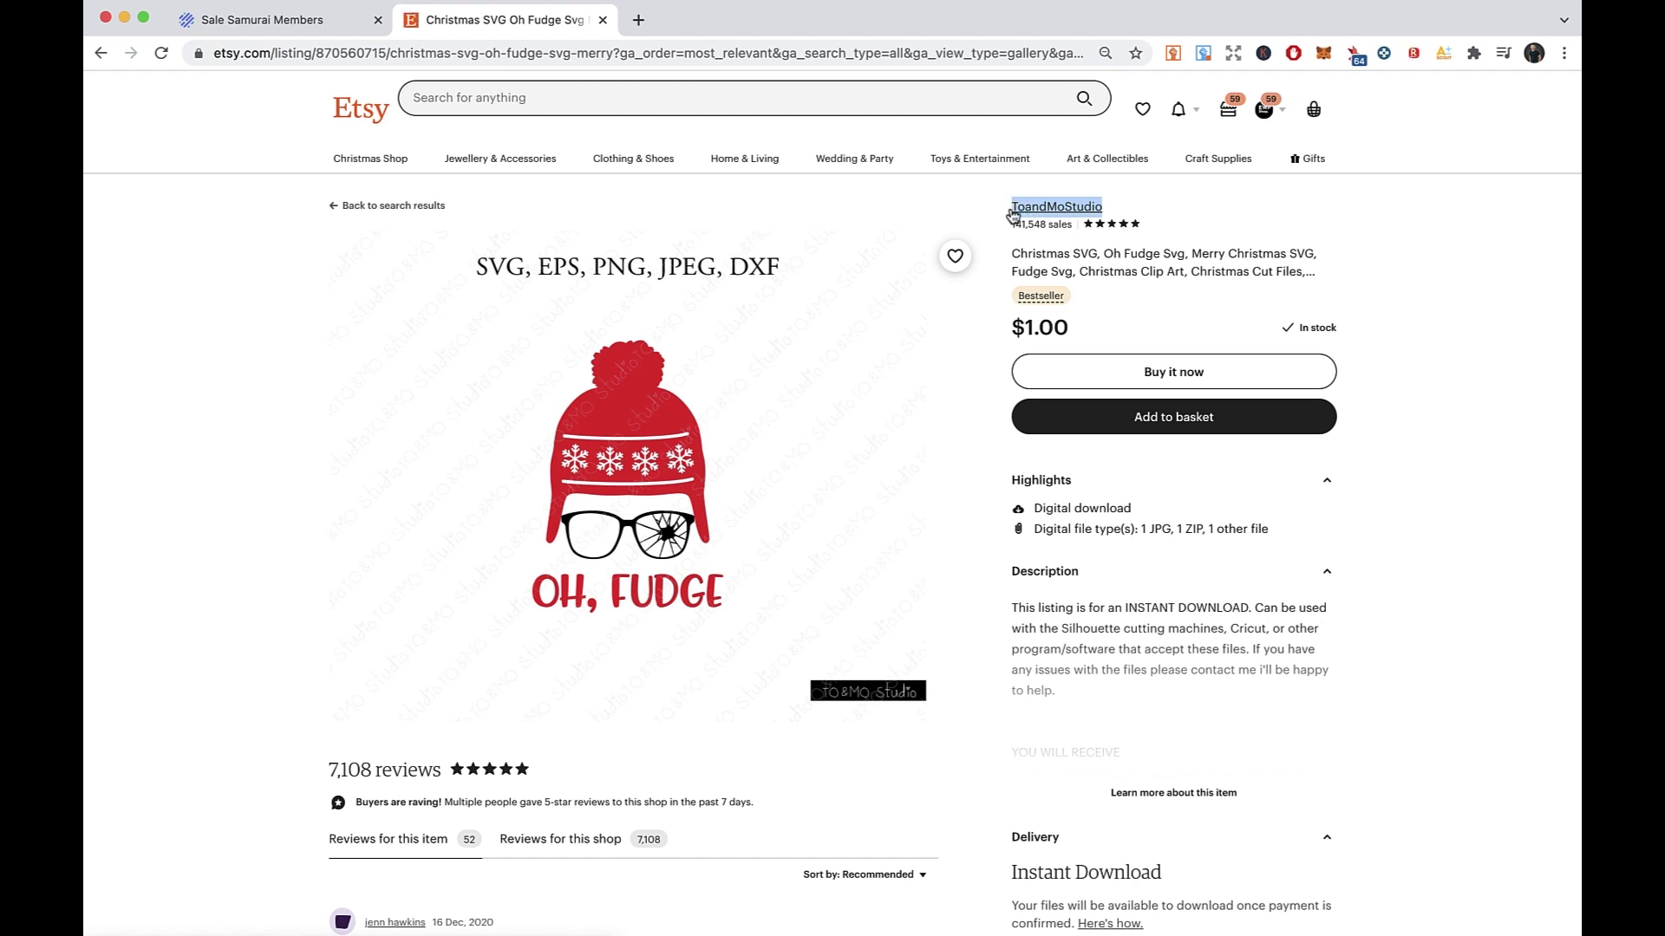
left_click(336, 25)
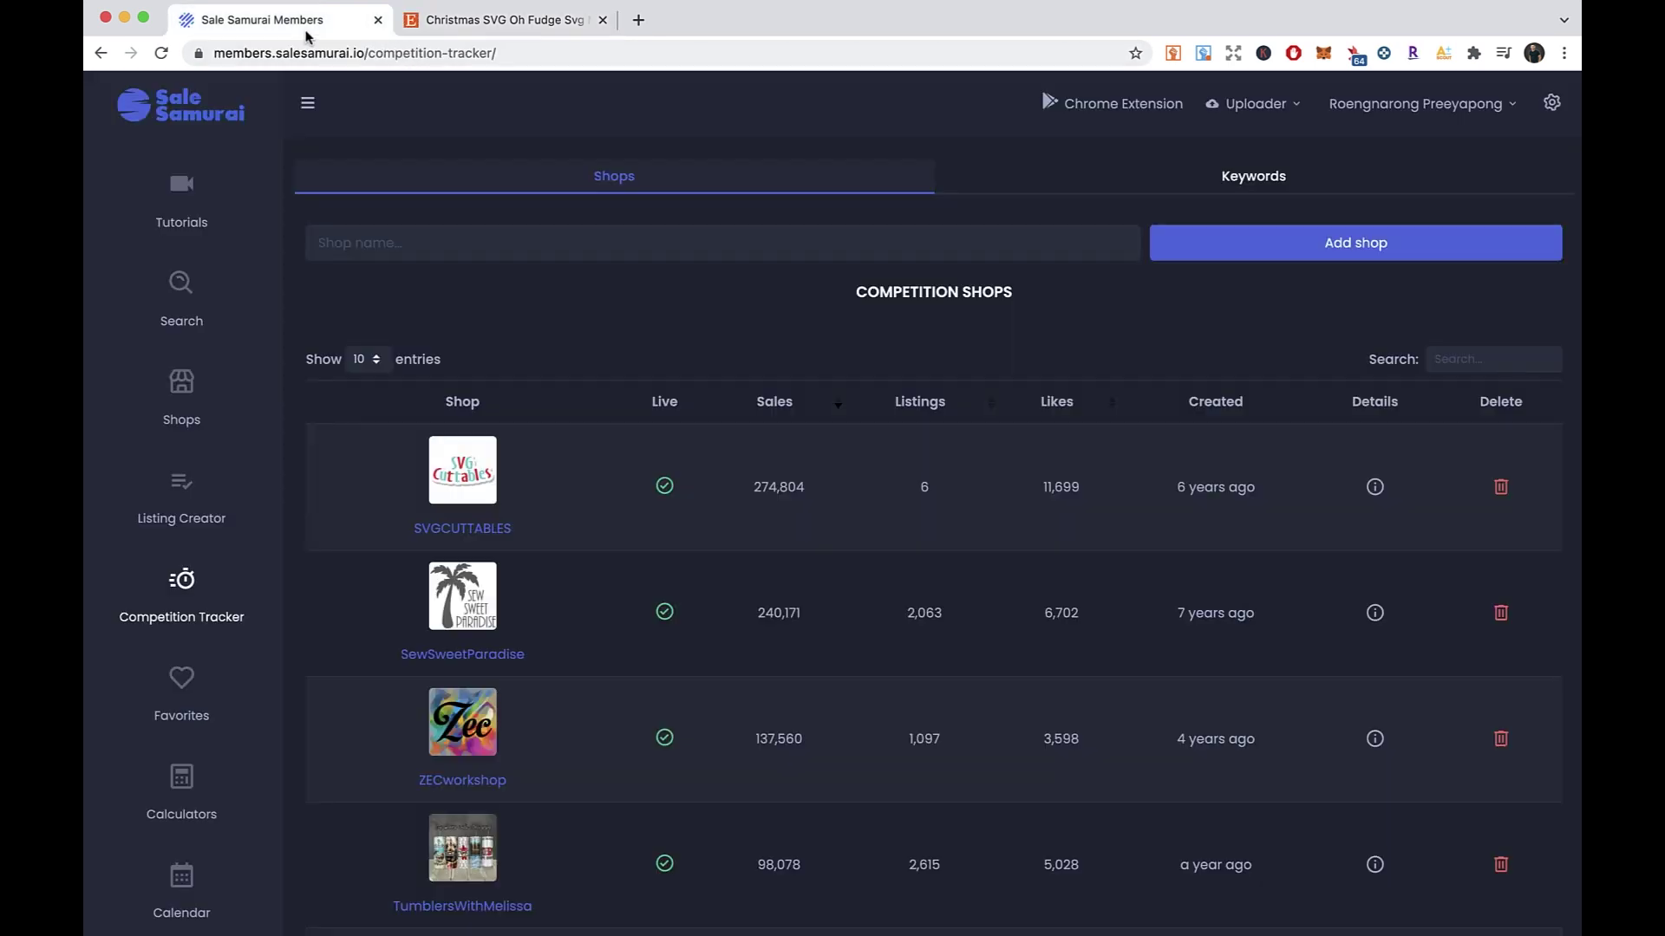
- Paste ToandMoStudio into the Shop name field and add it as a tracked competitor
left_click(450, 250)
key("super+v")
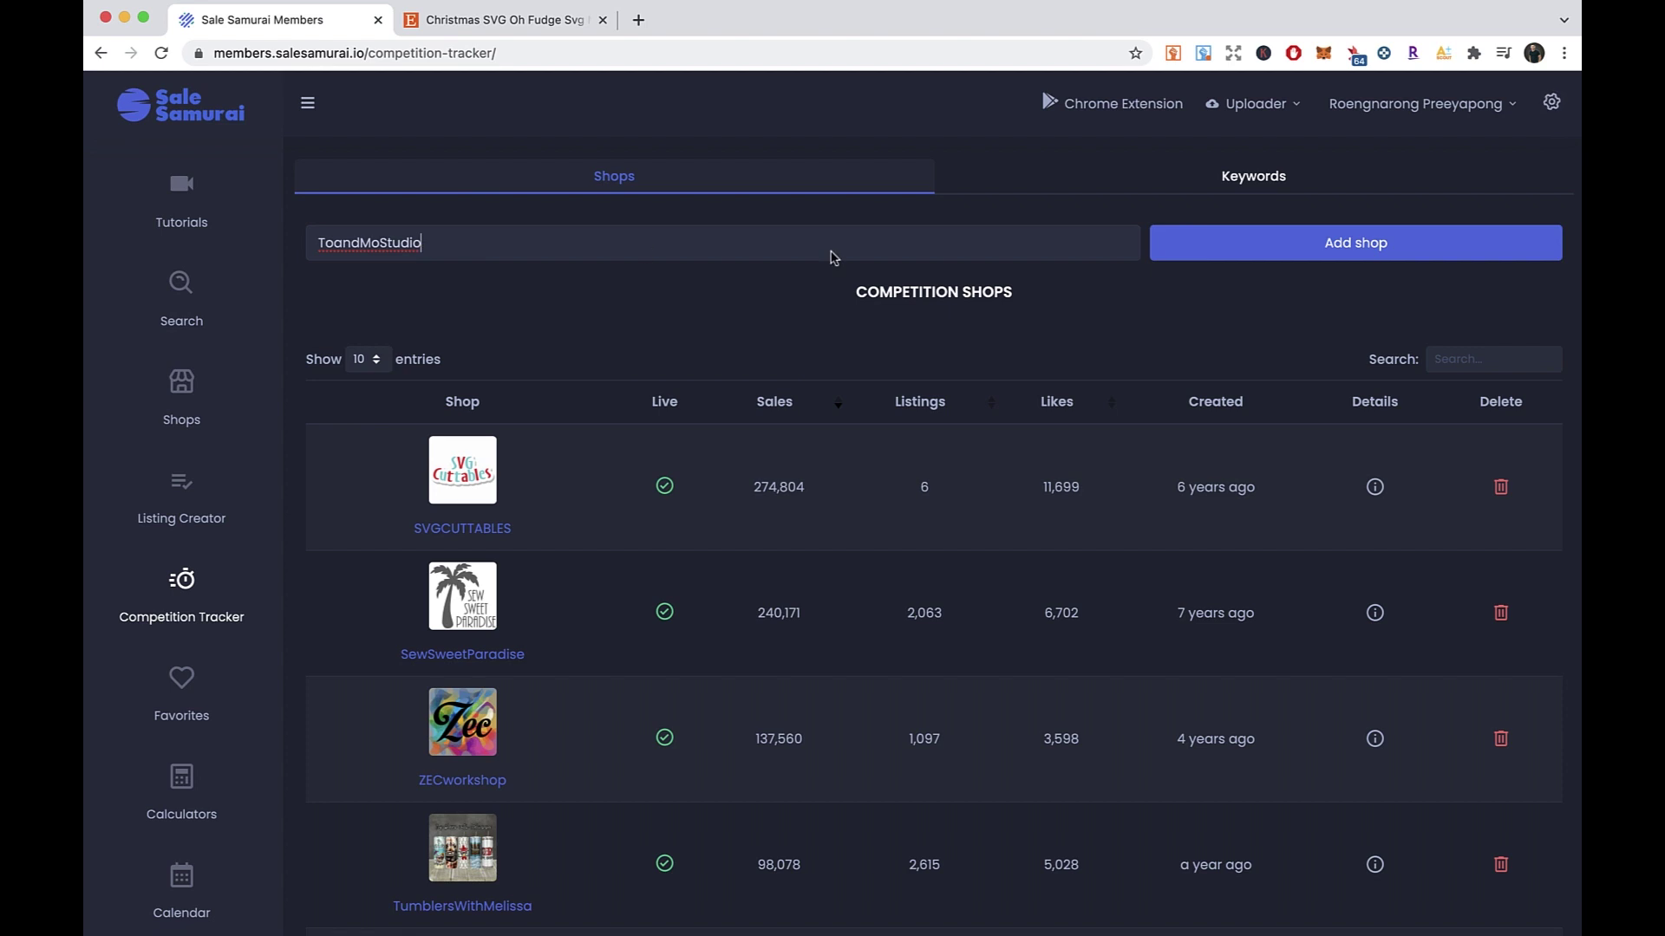
left_click(1272, 251)
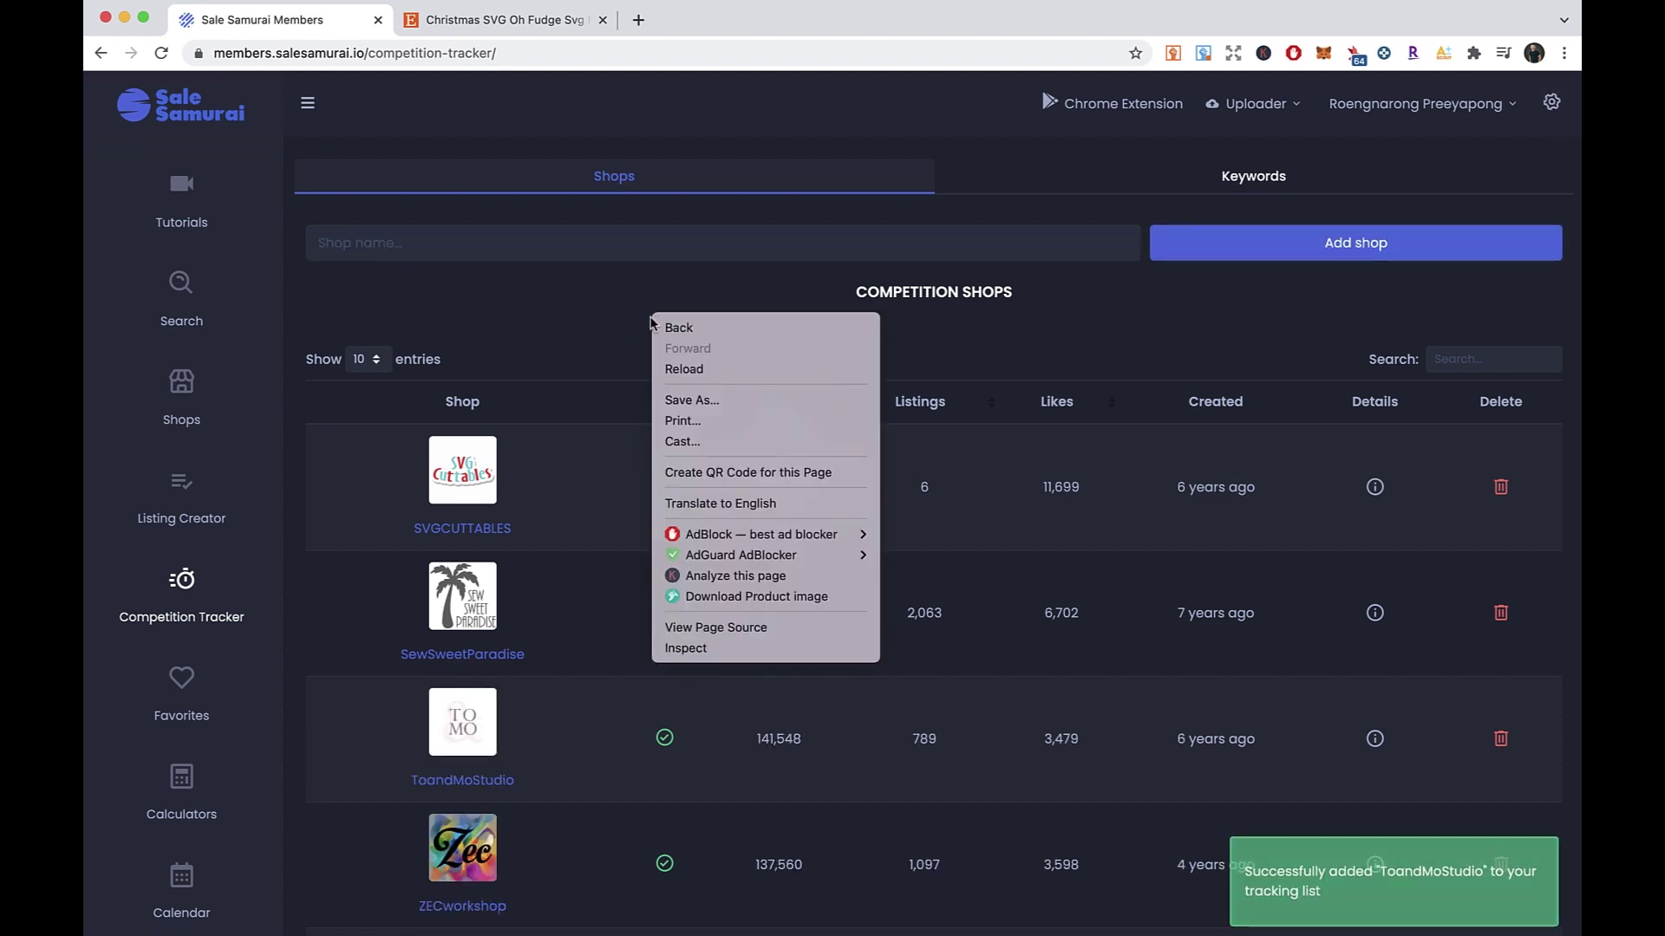
- Browse both pages of the Competition Shops table, then return to page one
scroll(587, 342, "down", 5)
scroll(1301, 859, "down", 4)
left_click(1468, 879)
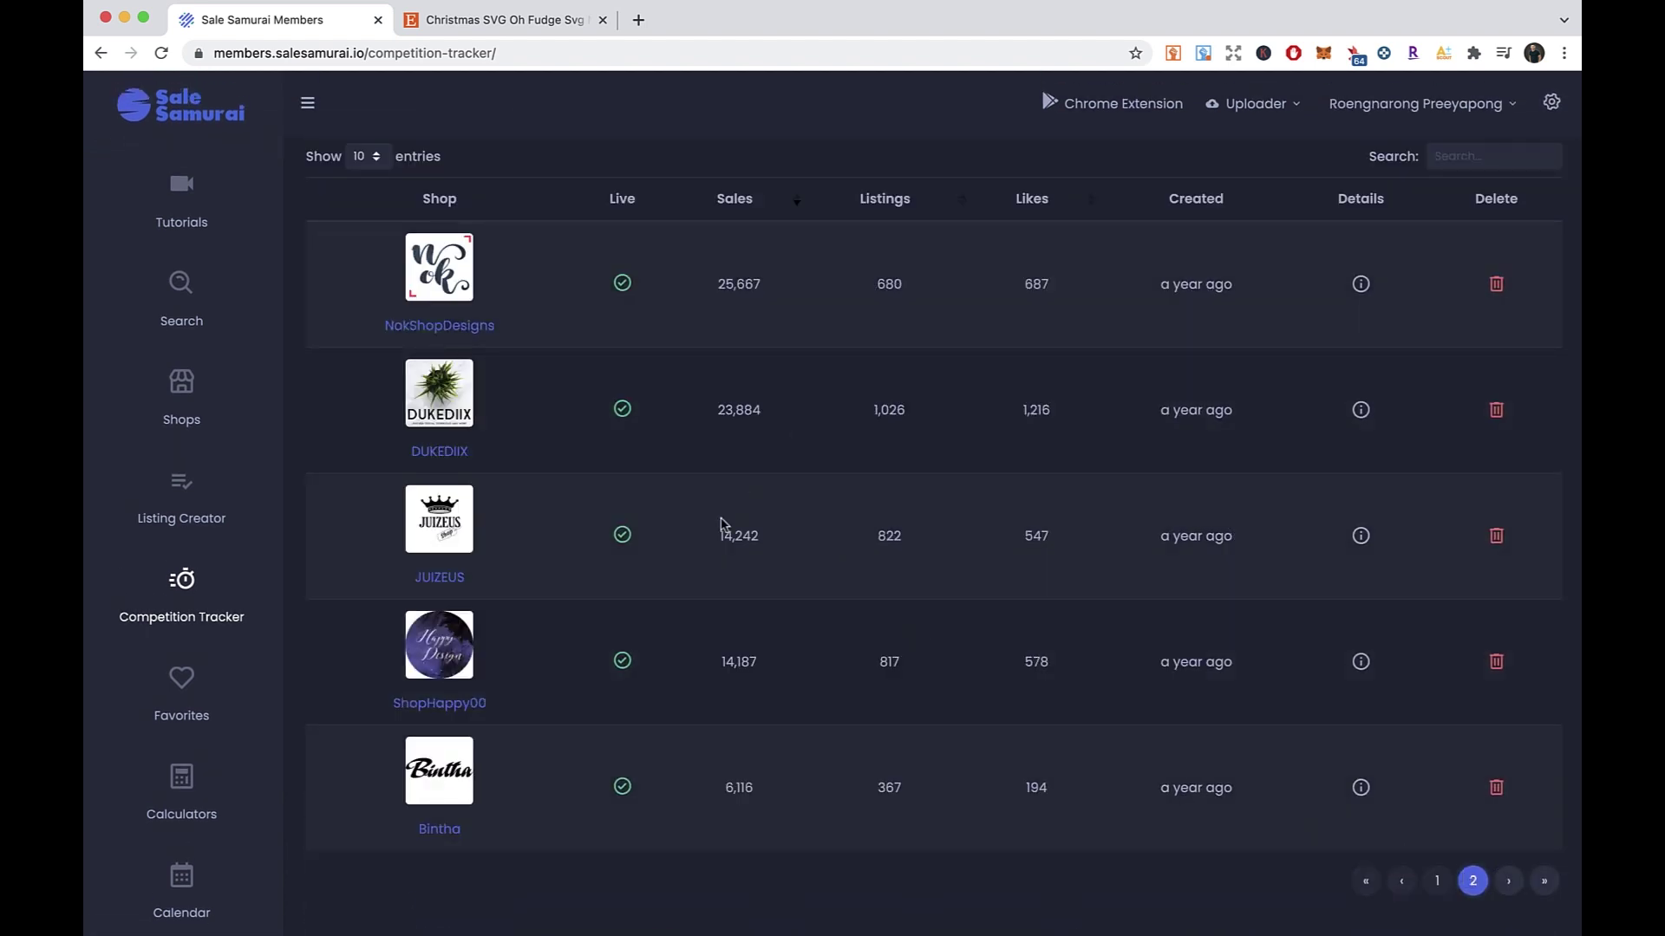
scroll(724, 527, "up", 3)
left_click(491, 23)
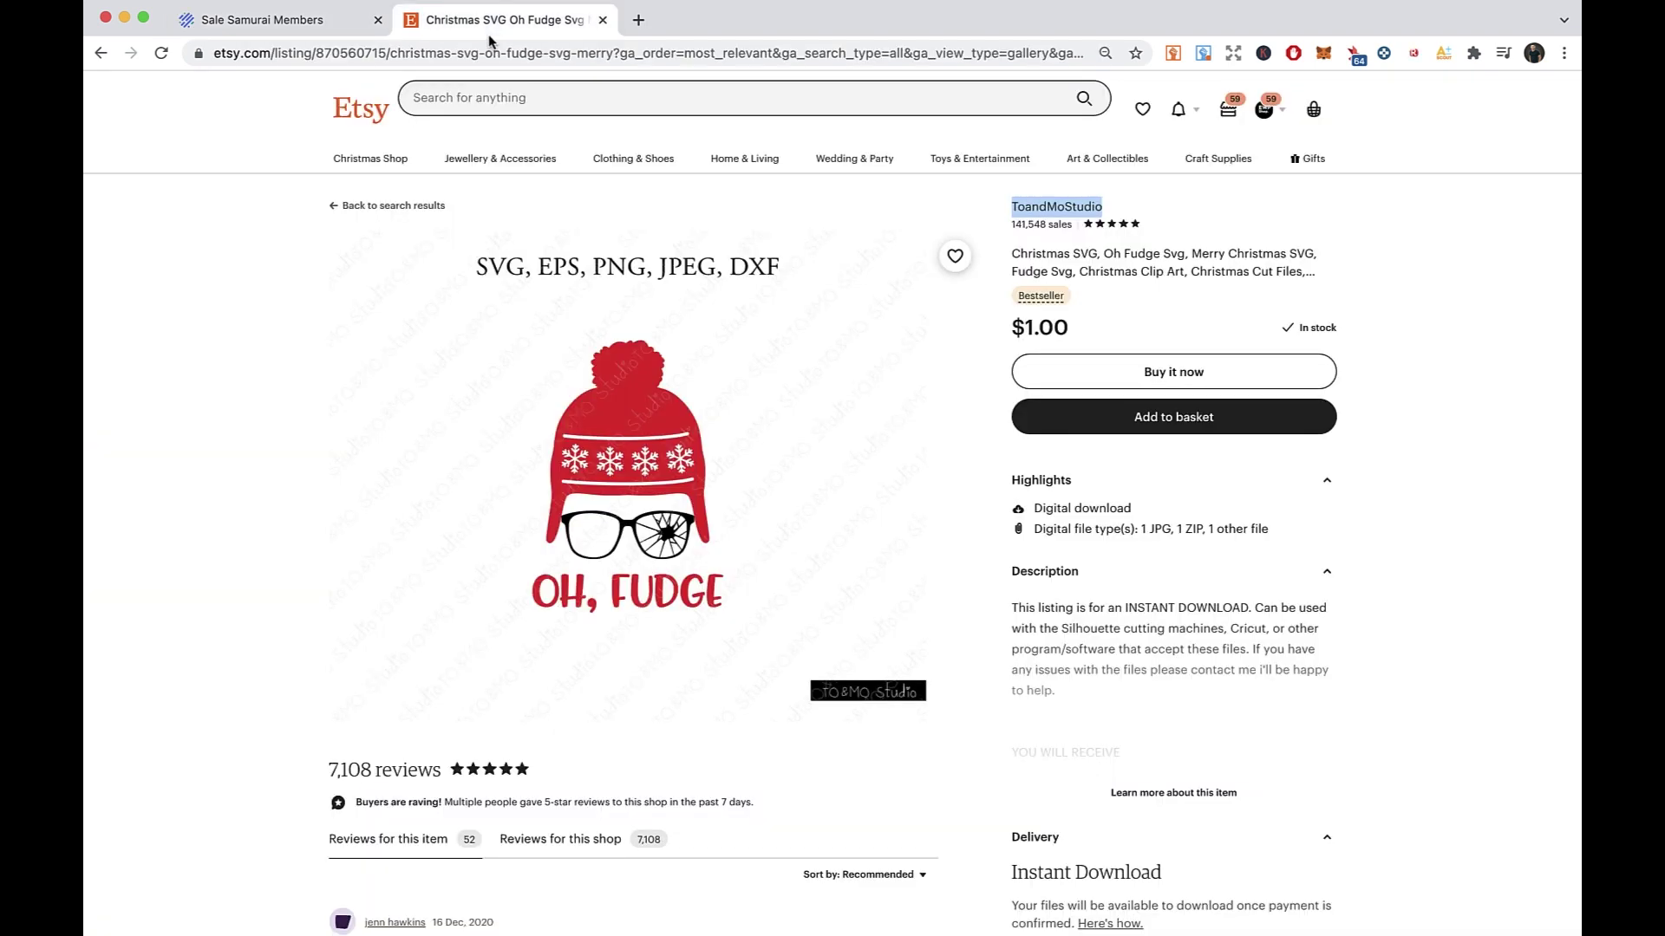
left_click(264, 23)
scroll(832, 719, "down", 3)
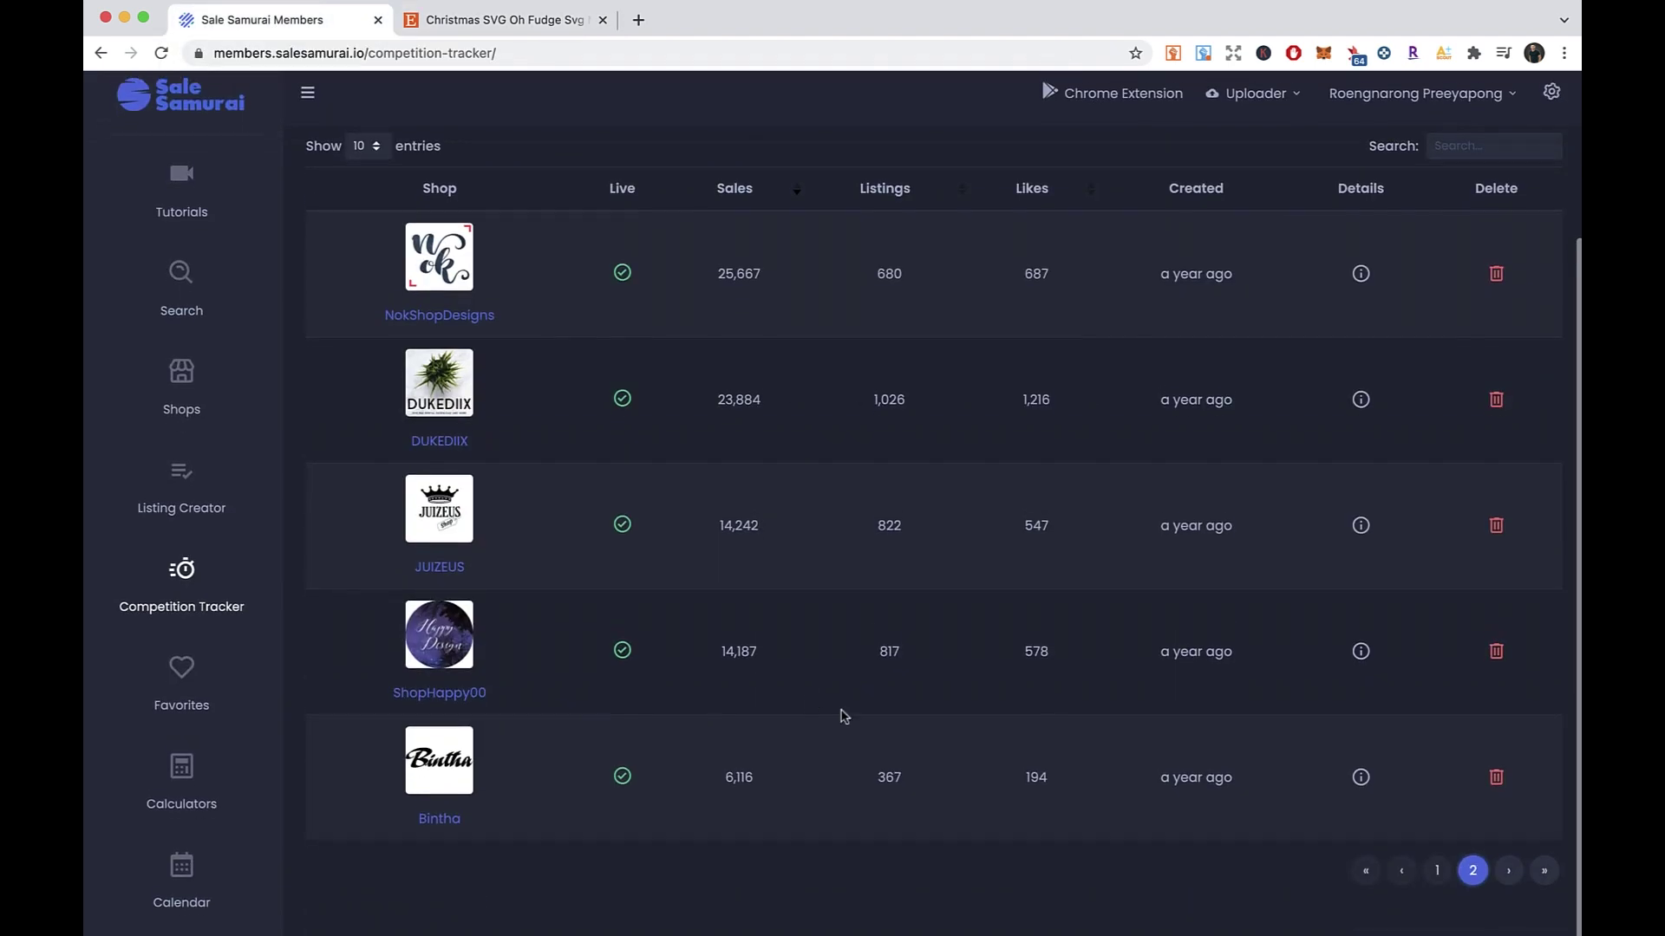
left_click(1435, 882)
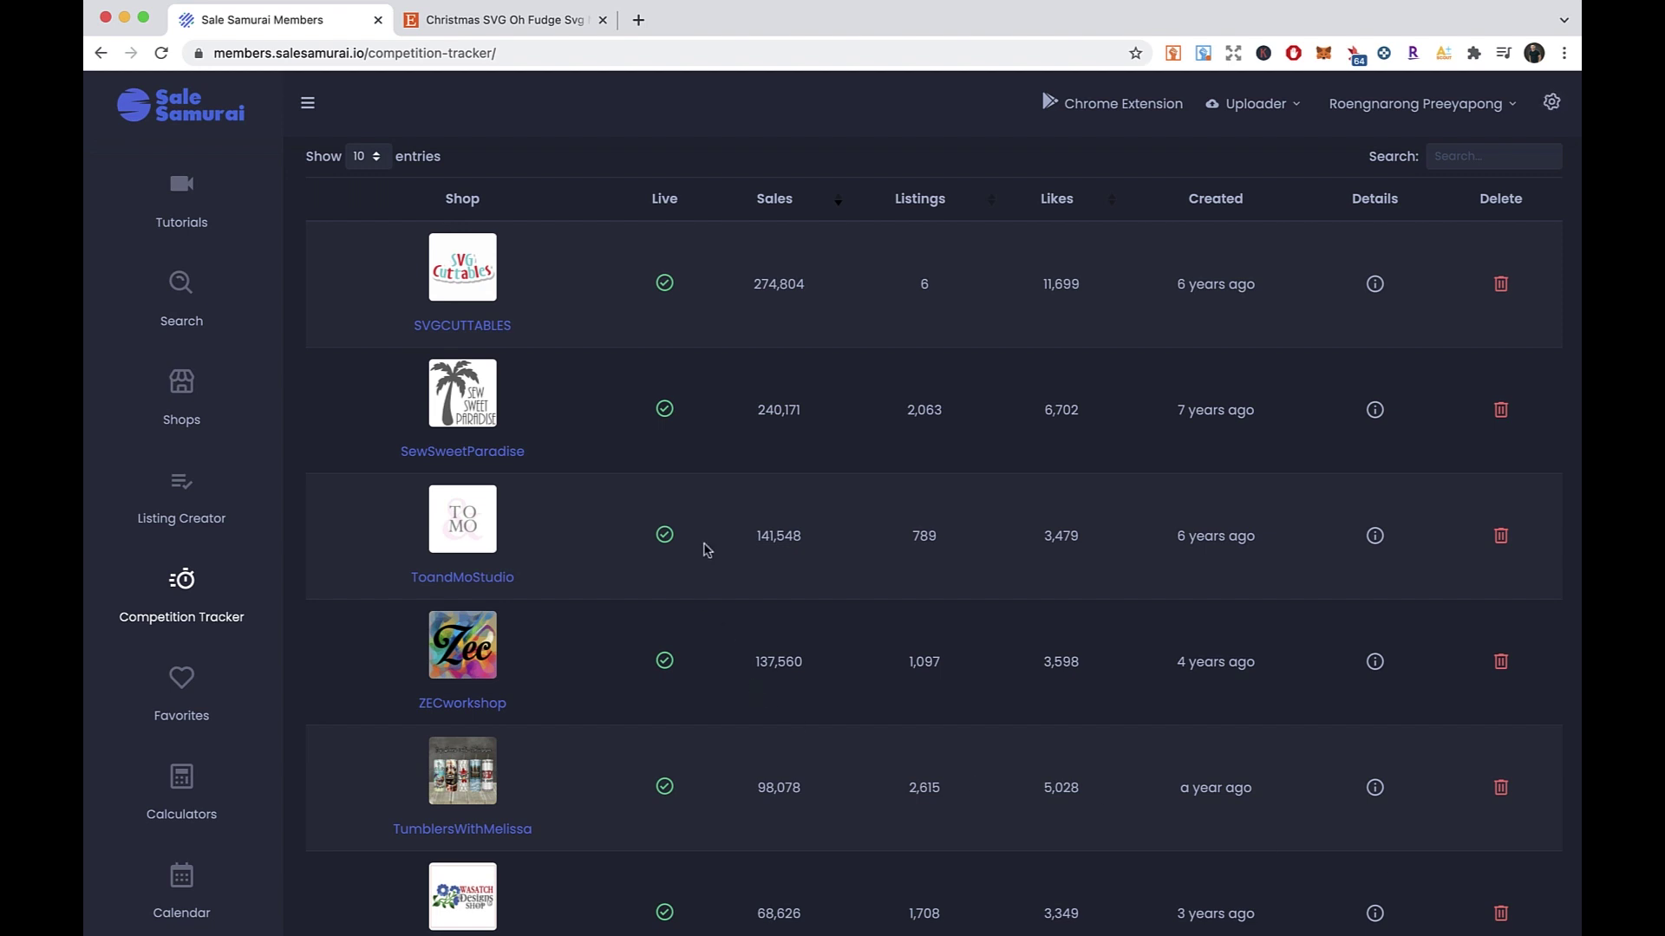
scroll(707, 549, "down", 2)
scroll(707, 549, "up", 2)
scroll(706, 549, "down", 7)
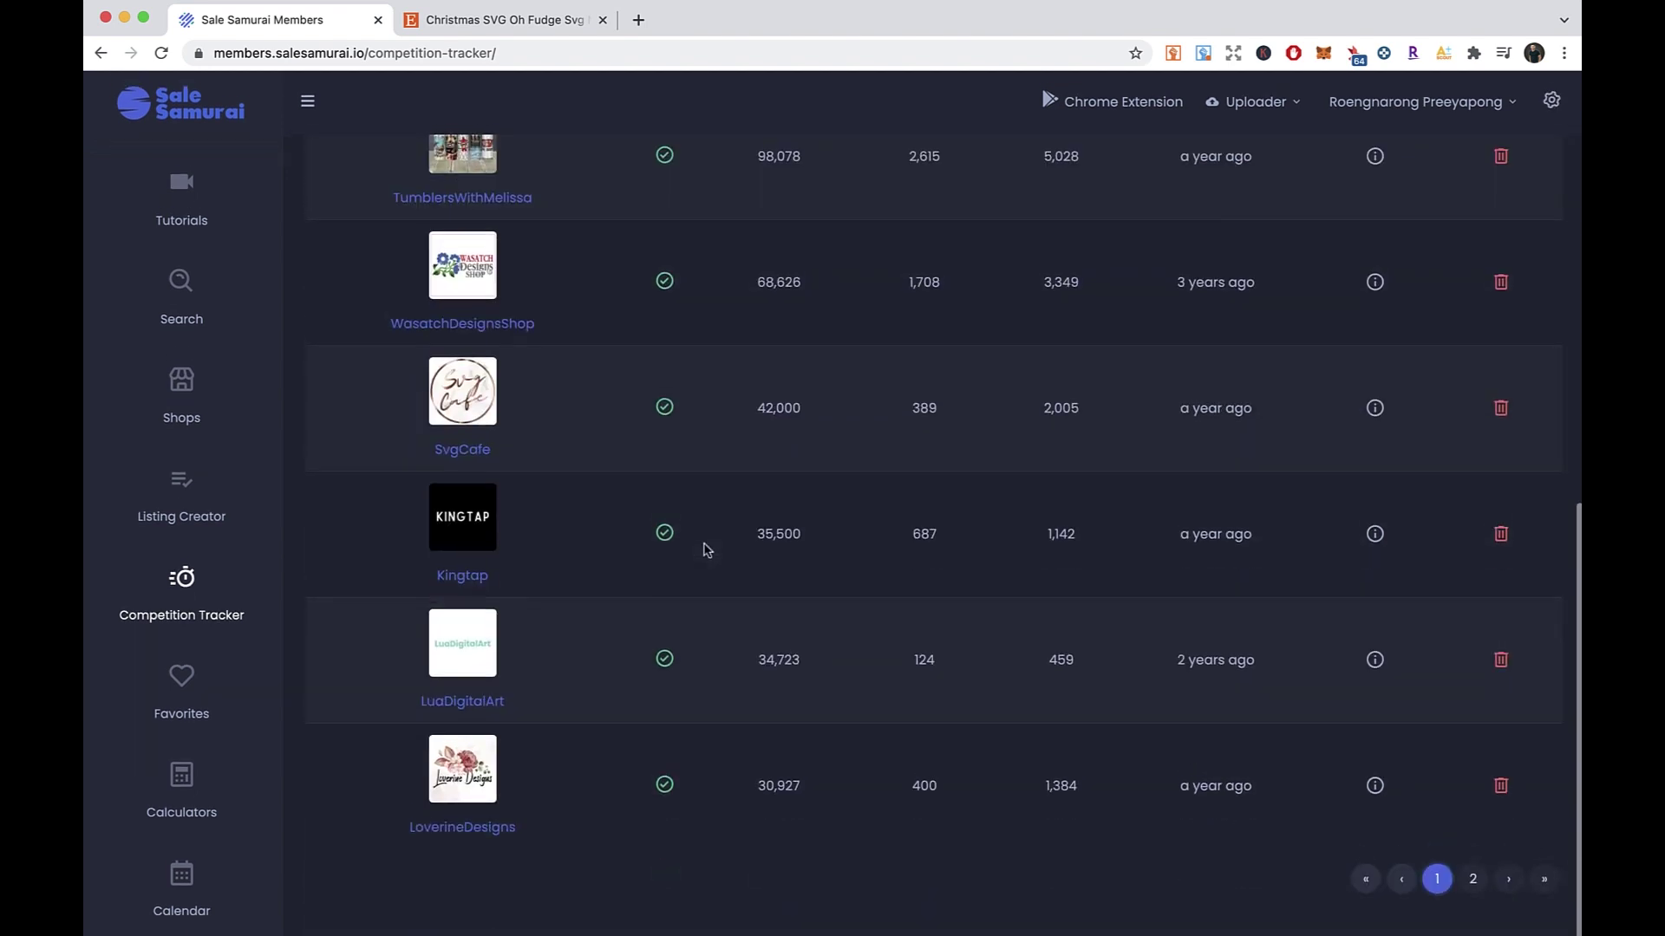
- Highlight ToandMoStudio's 141,548 sales and 789 listings in its table row
right_click(626, 886)
left_click(516, 874)
scroll(579, 867, "up", 3)
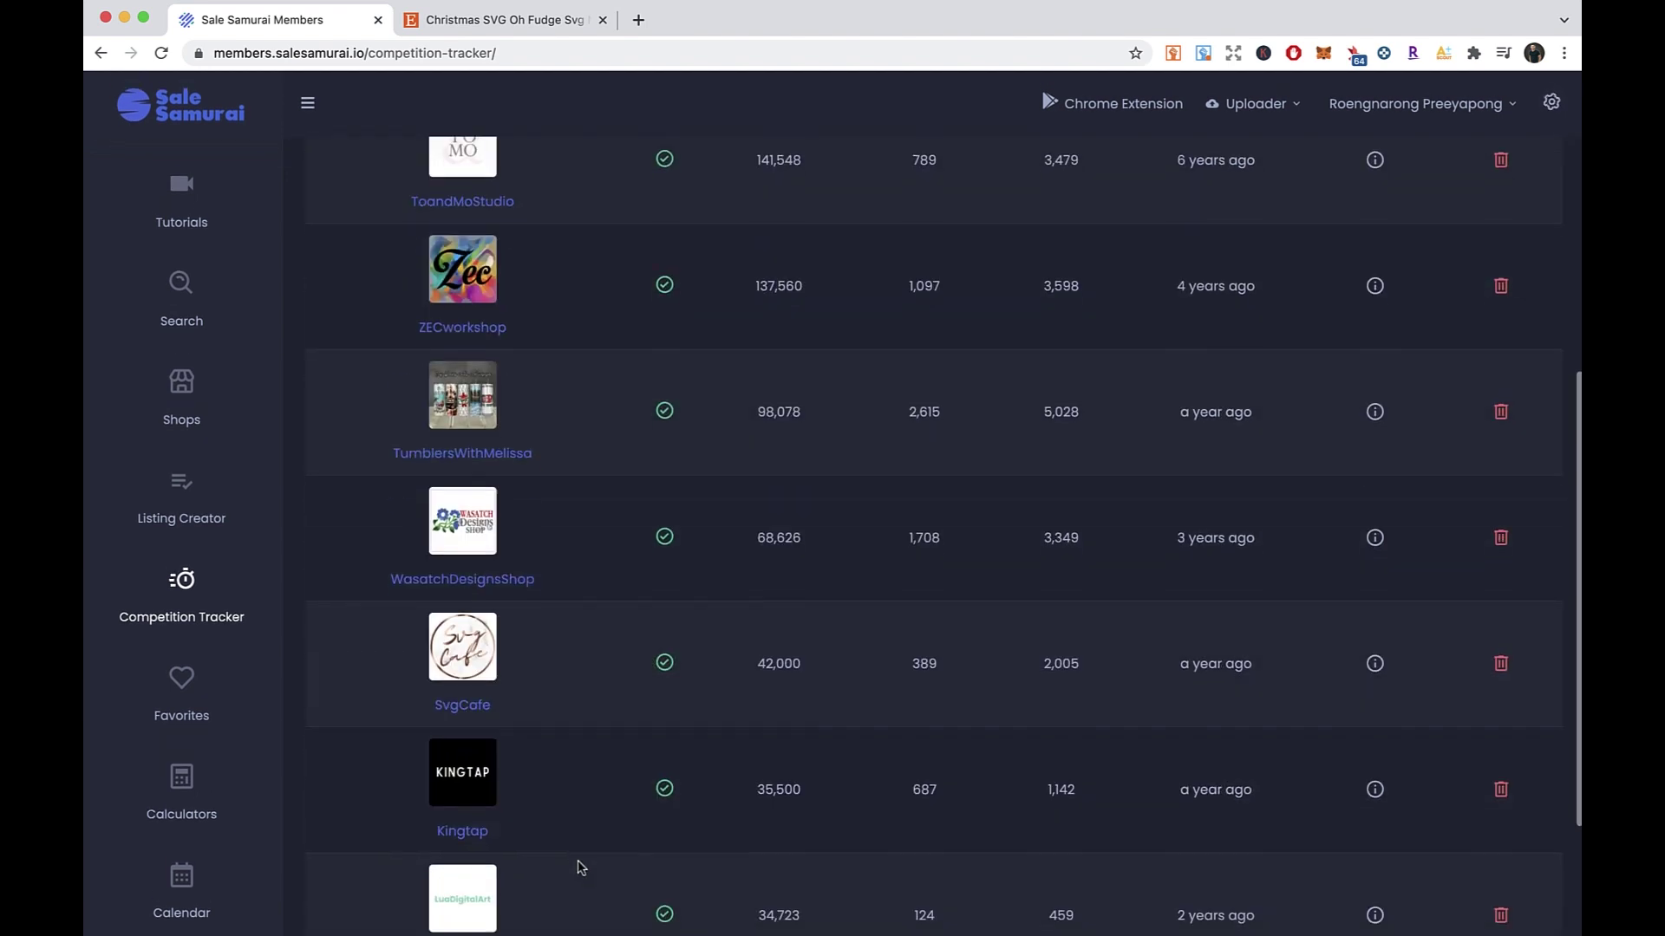
scroll(579, 867, "up", 3)
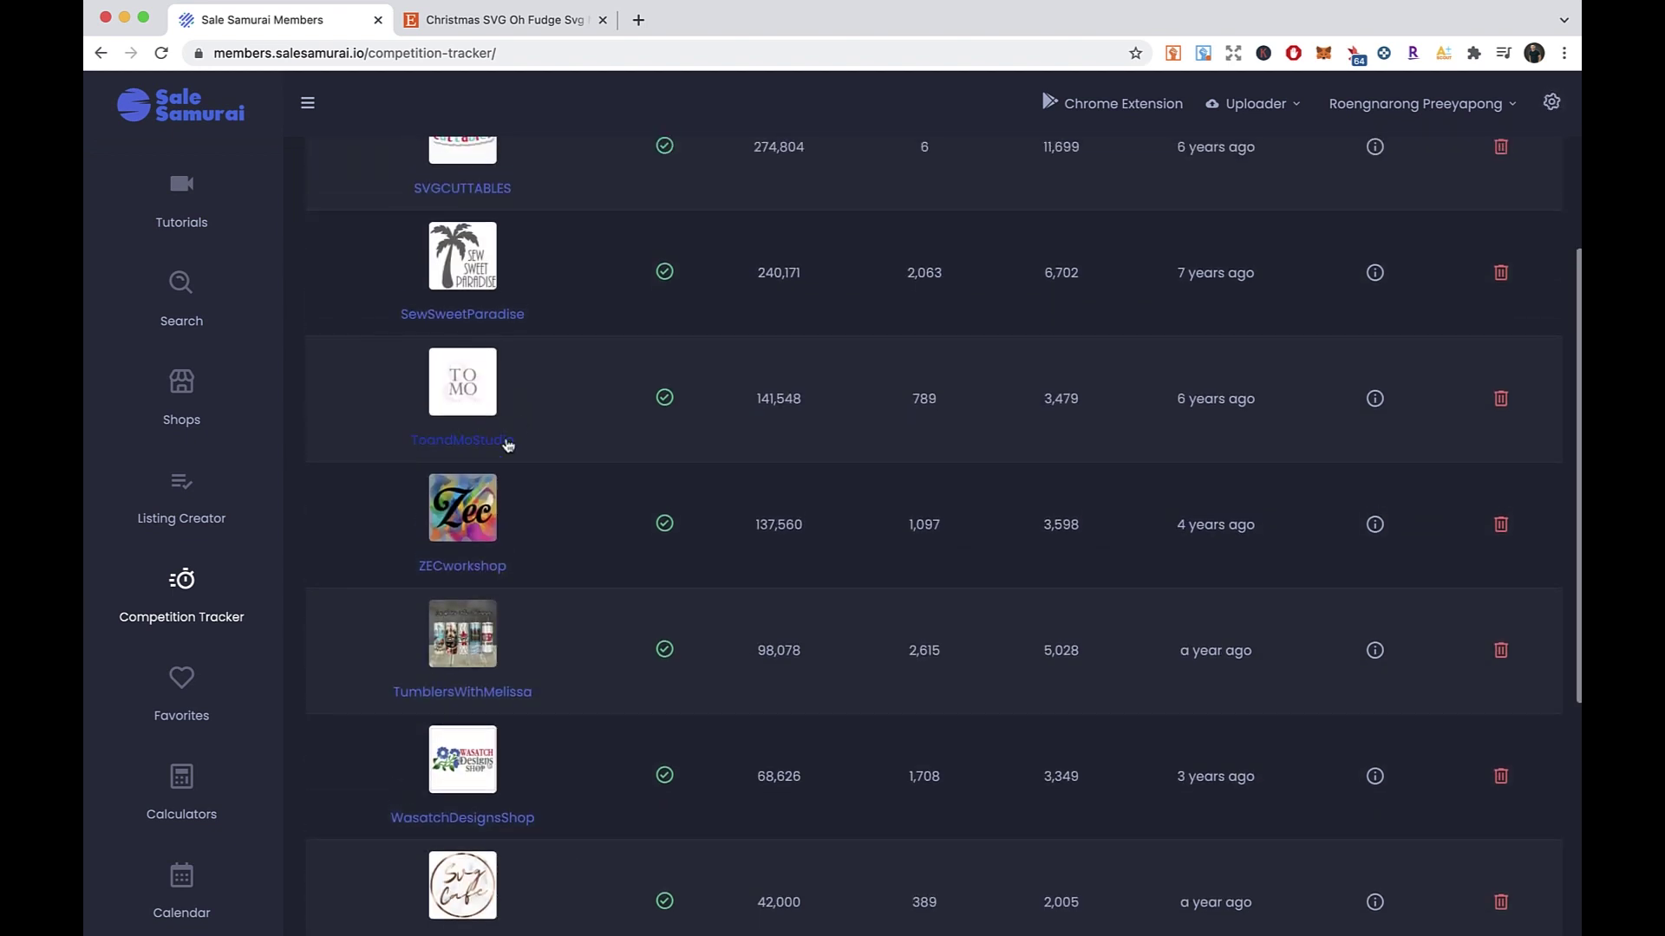
scroll(777, 398, "up", 2)
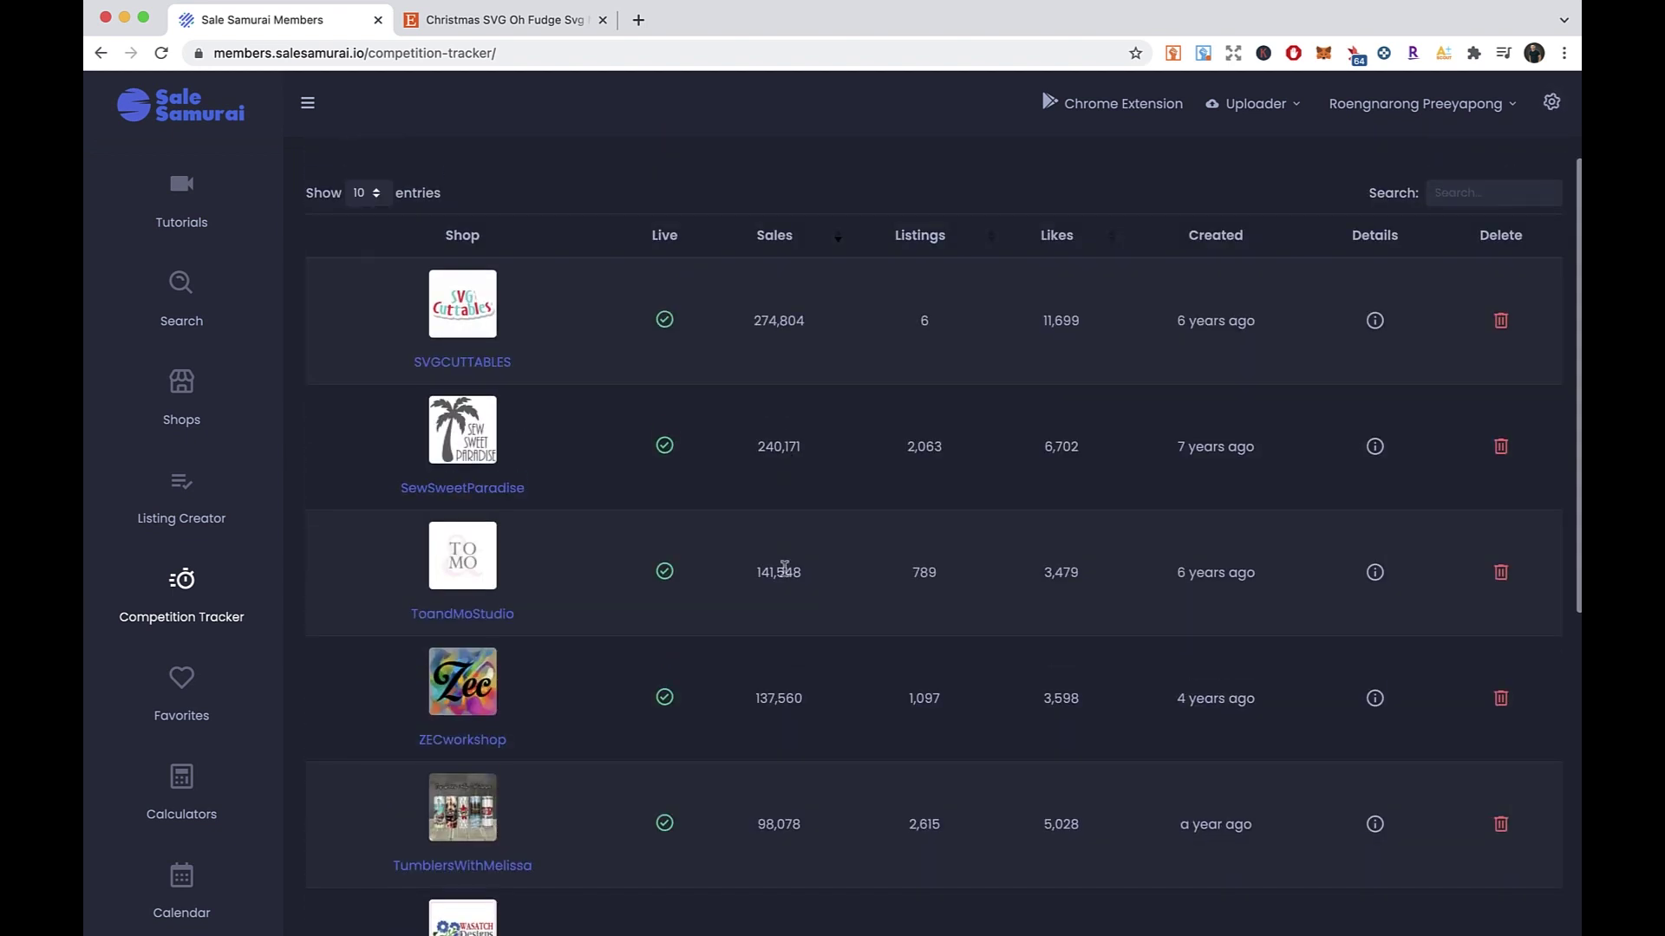
left_click_drag(755, 574, 811, 582)
left_click(931, 577)
left_click_drag(911, 576, 1084, 579)
left_click(1033, 587)
- Highlight ToandMoStudio's 3,479 likes and recheck its 789 listings count
right_click(1100, 609)
left_click(1006, 619)
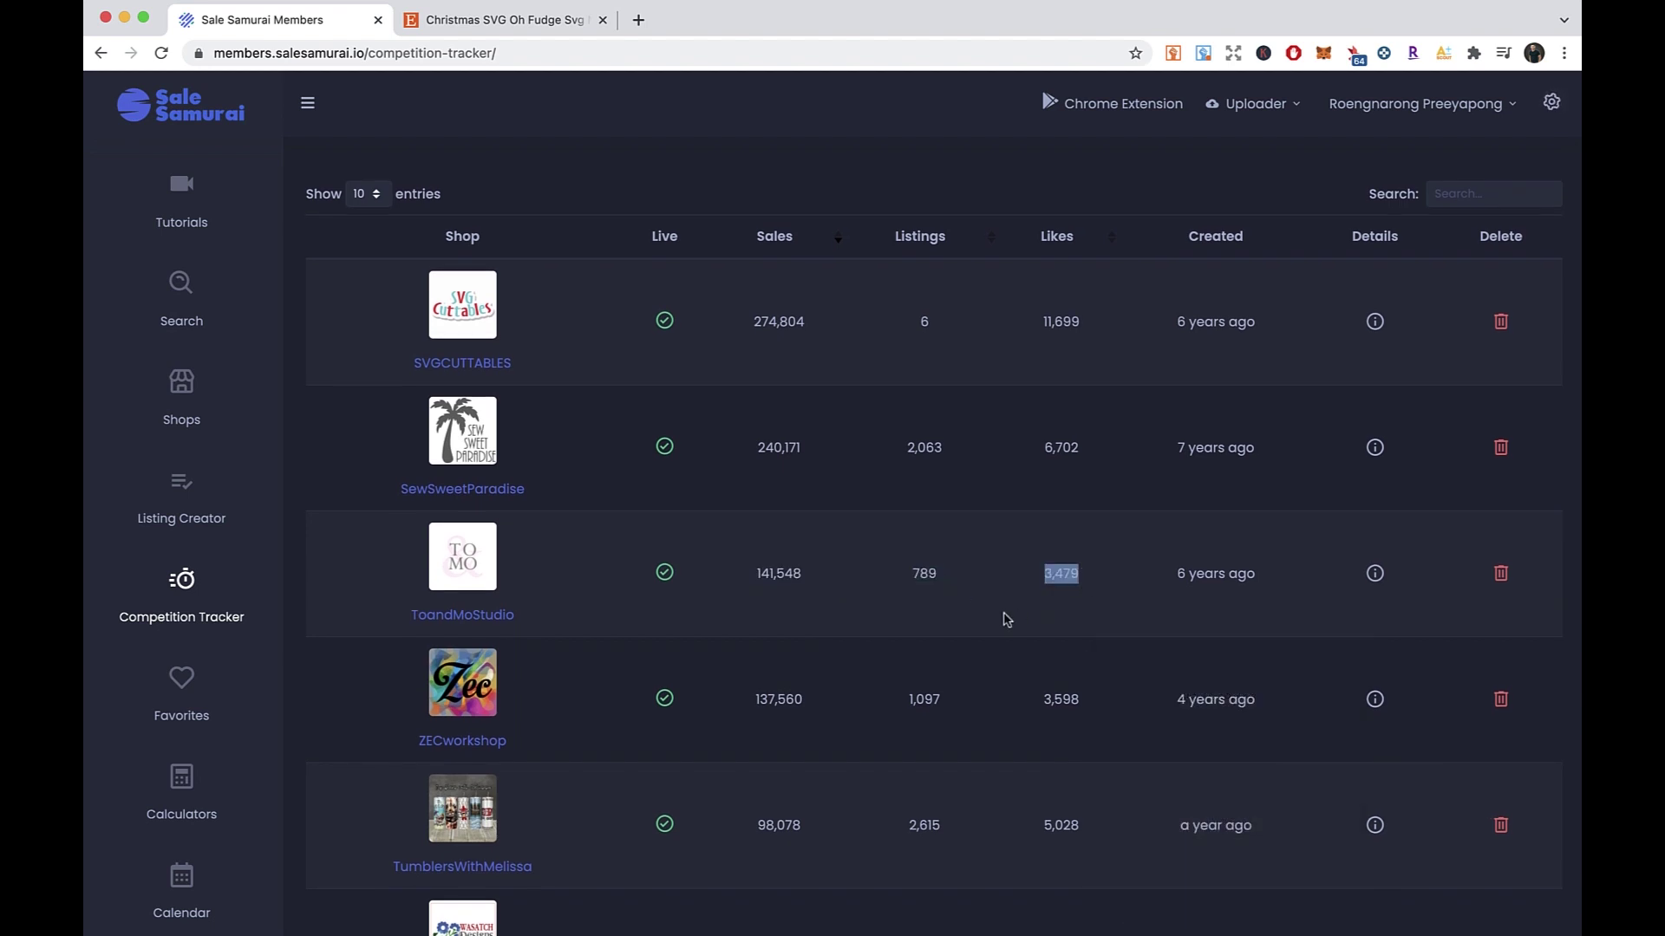
left_click(1006, 619)
scroll(910, 589, "down", 1)
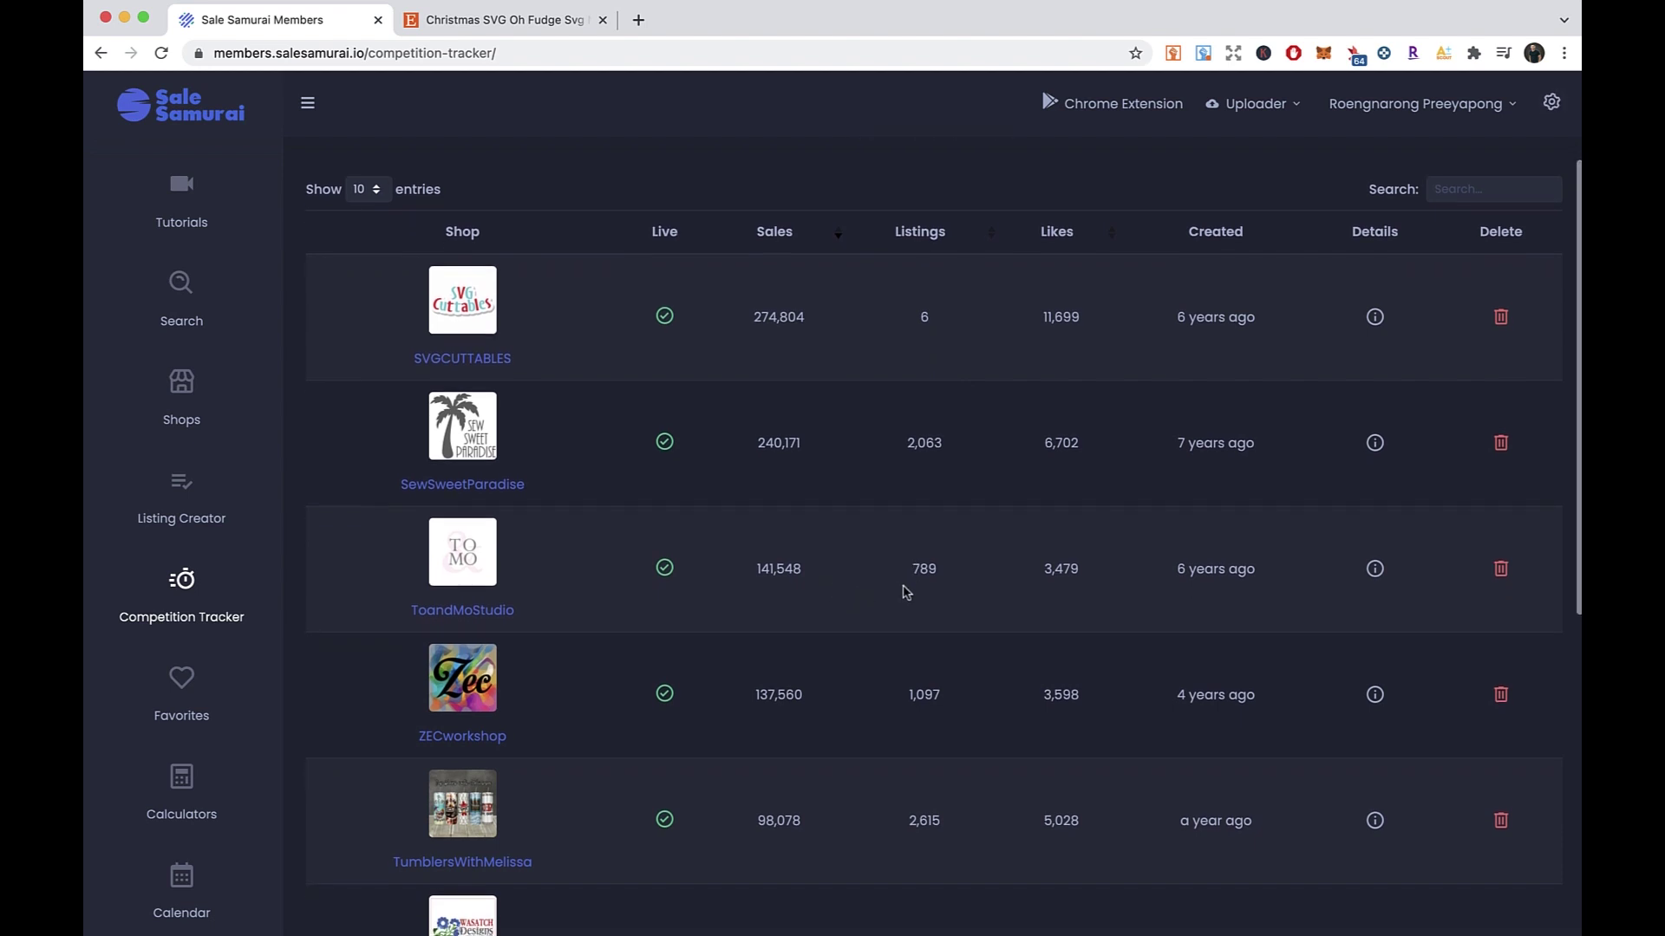
left_click_drag(911, 570, 940, 583)
left_click(891, 595)
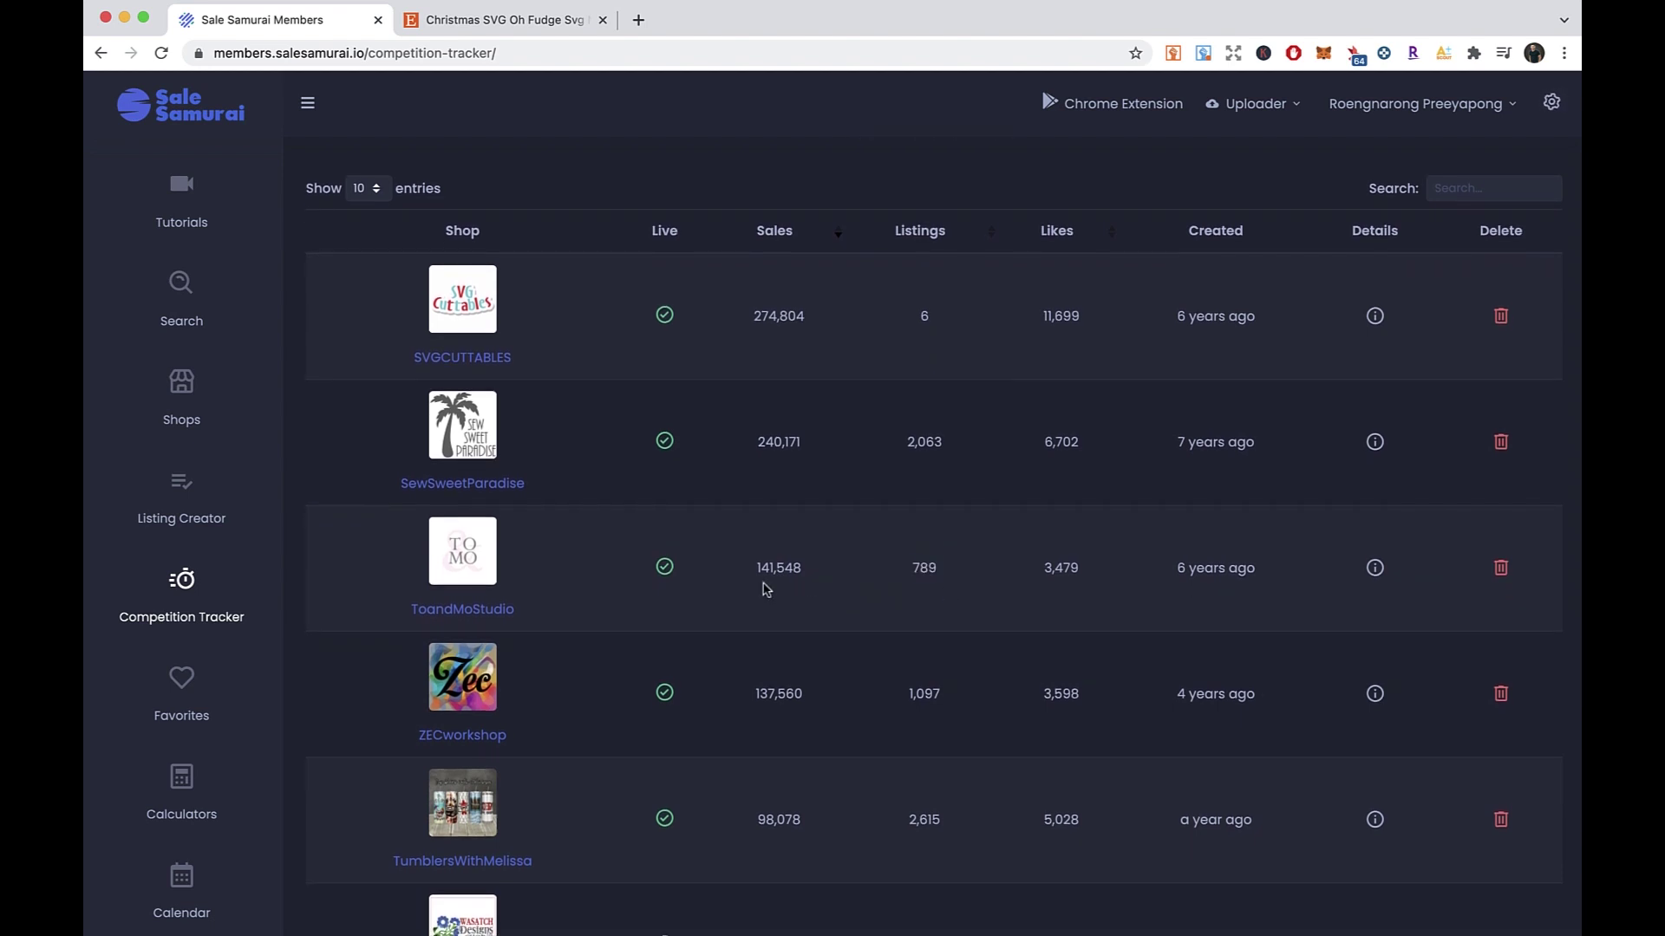
scroll(719, 599, "up", 3)
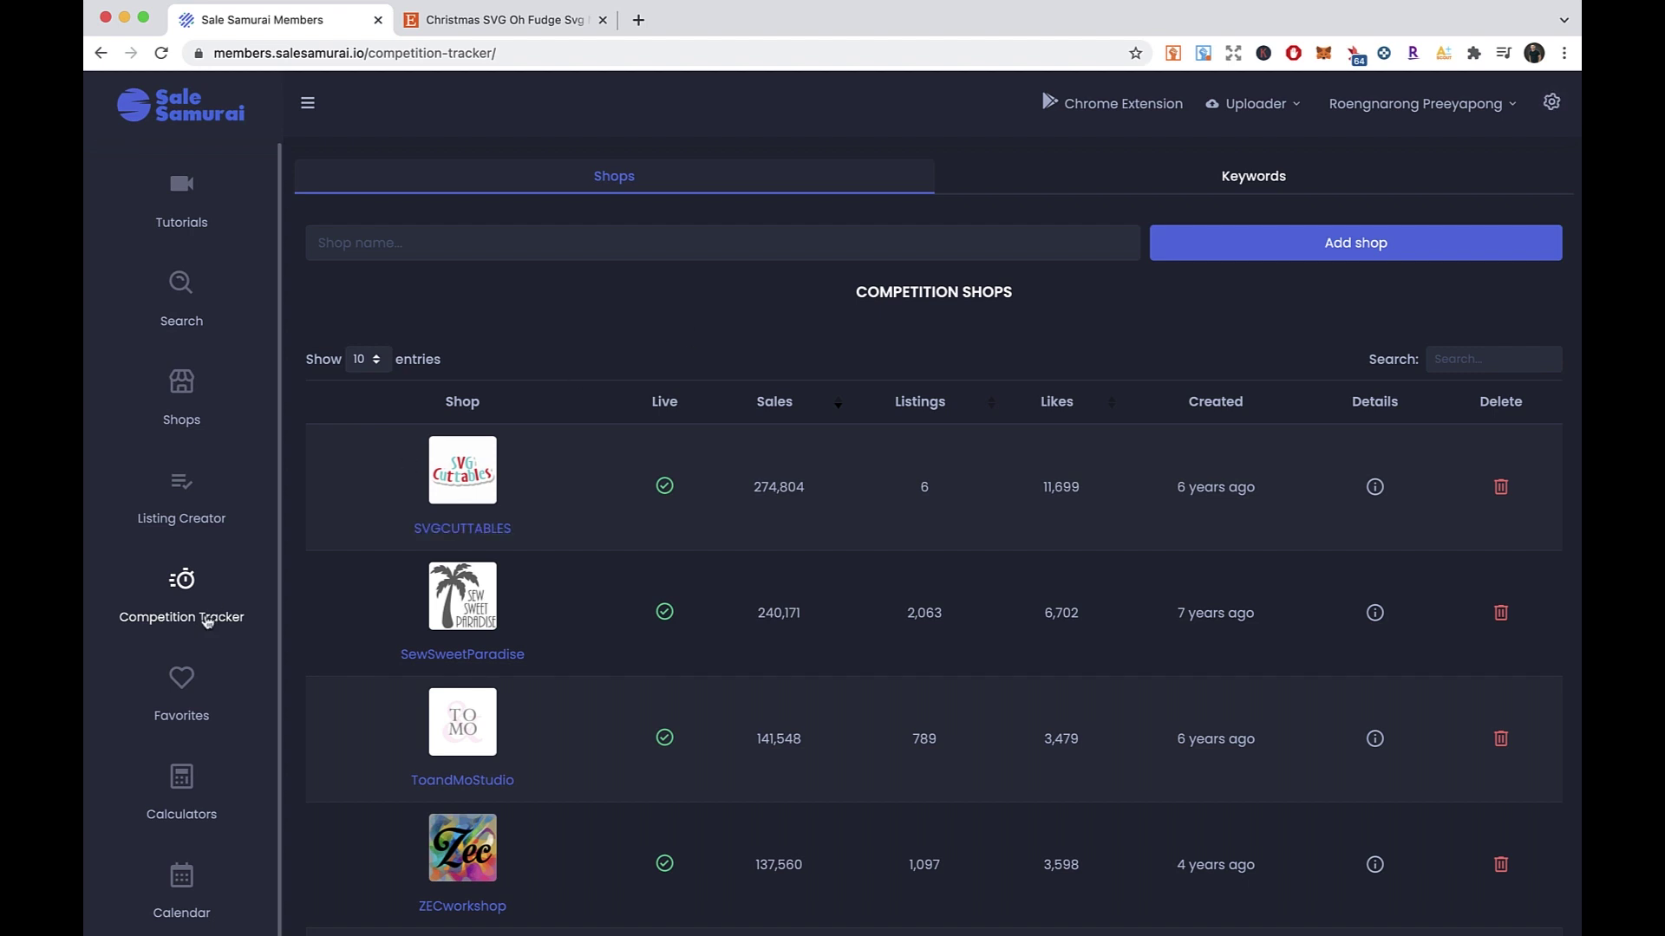
- Search Etsy for 'Oh Fudge Svg', taken from the listing's full title
left_click(499, 22)
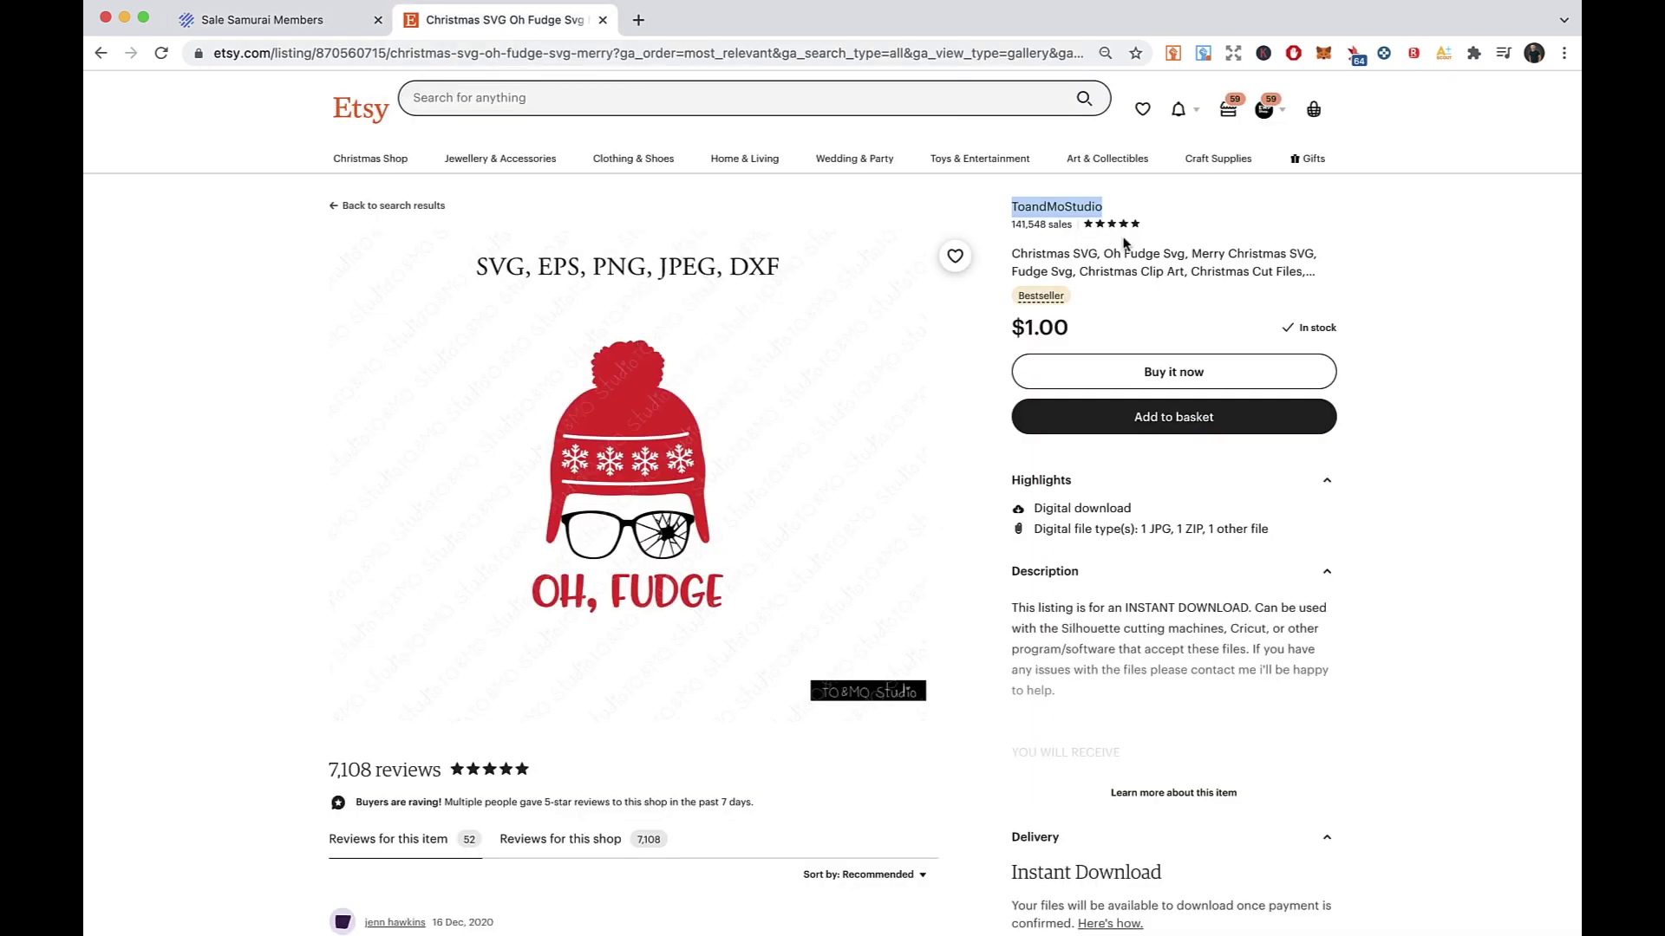
left_click(1016, 256)
mouse_move(1105, 256)
left_mouse_down()
mouse_move(1182, 259)
mouse_move(1106, 258)
left_mouse_up()
key("super+c")
left_click(617, 99)
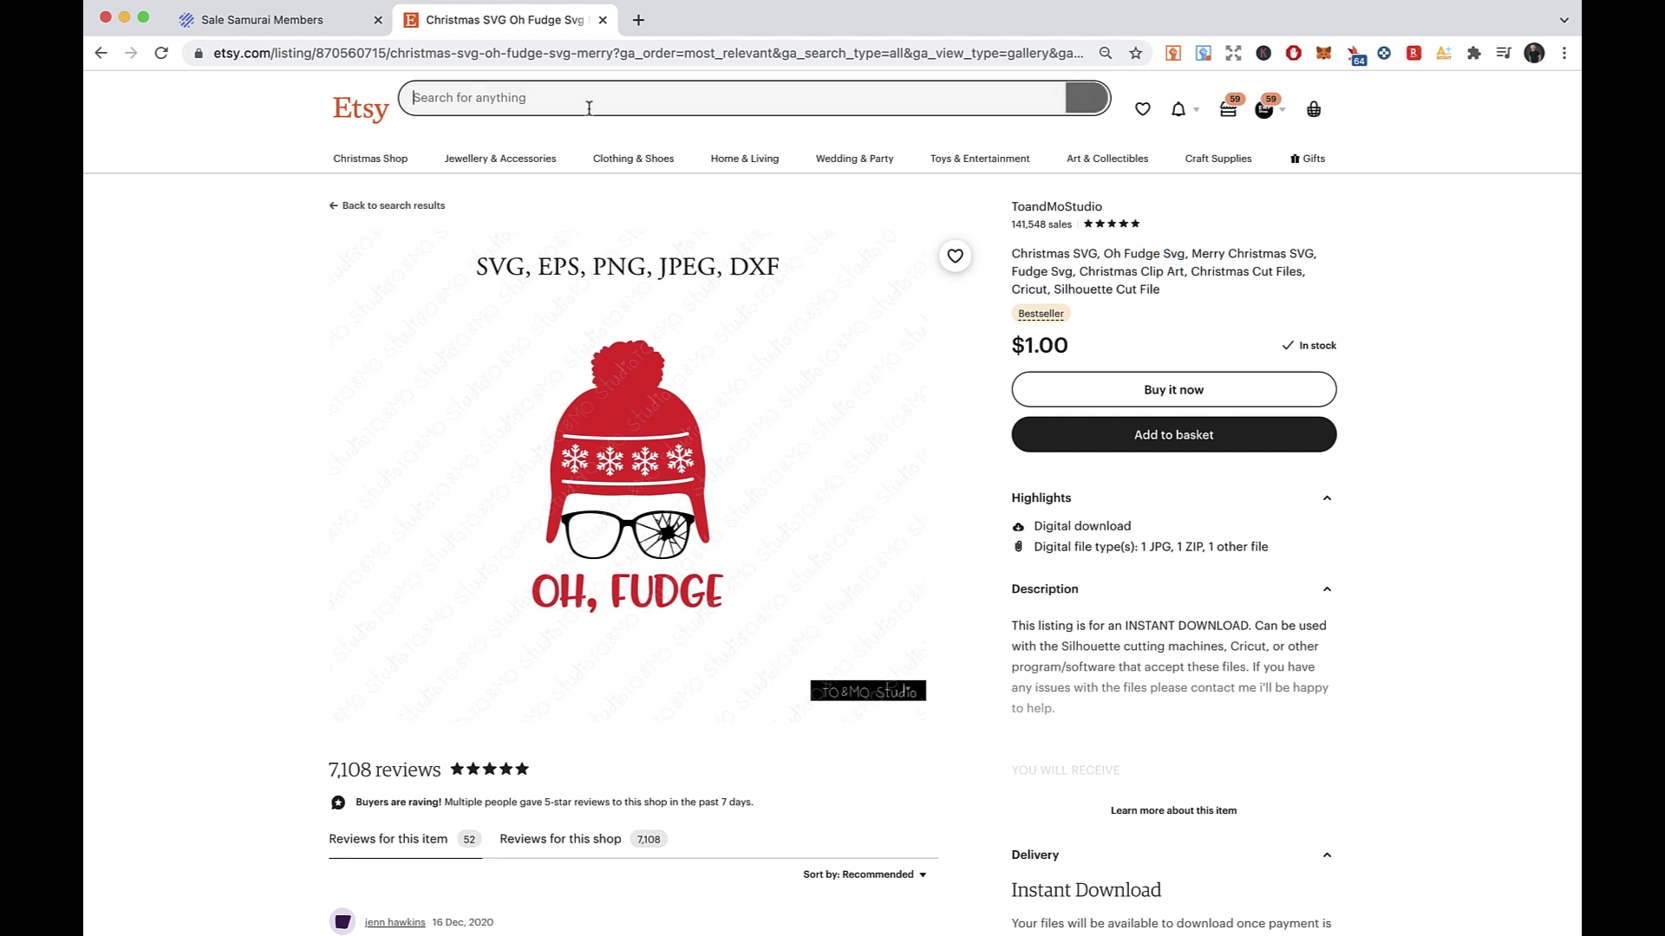
key("super+v")
key("Return")
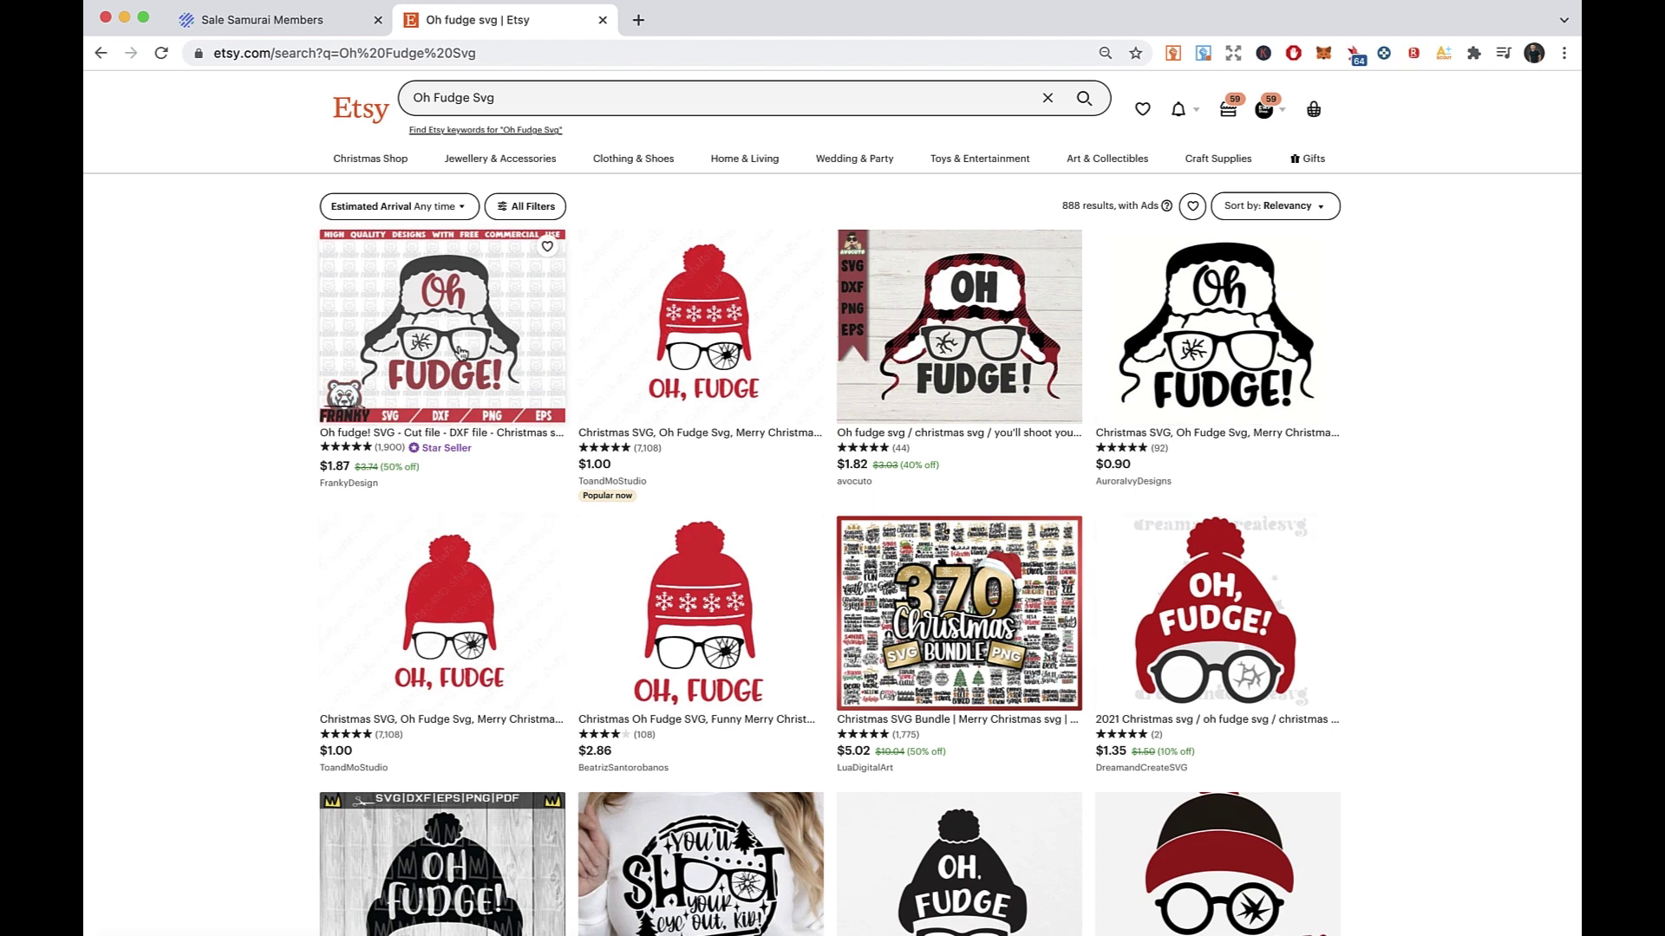
- Review the Oh Fudge Svg search results, noting the 888 results count
left_click_drag(427, 595, 290, 382)
left_click(281, 383)
right_click(251, 327)
left_click(238, 293)
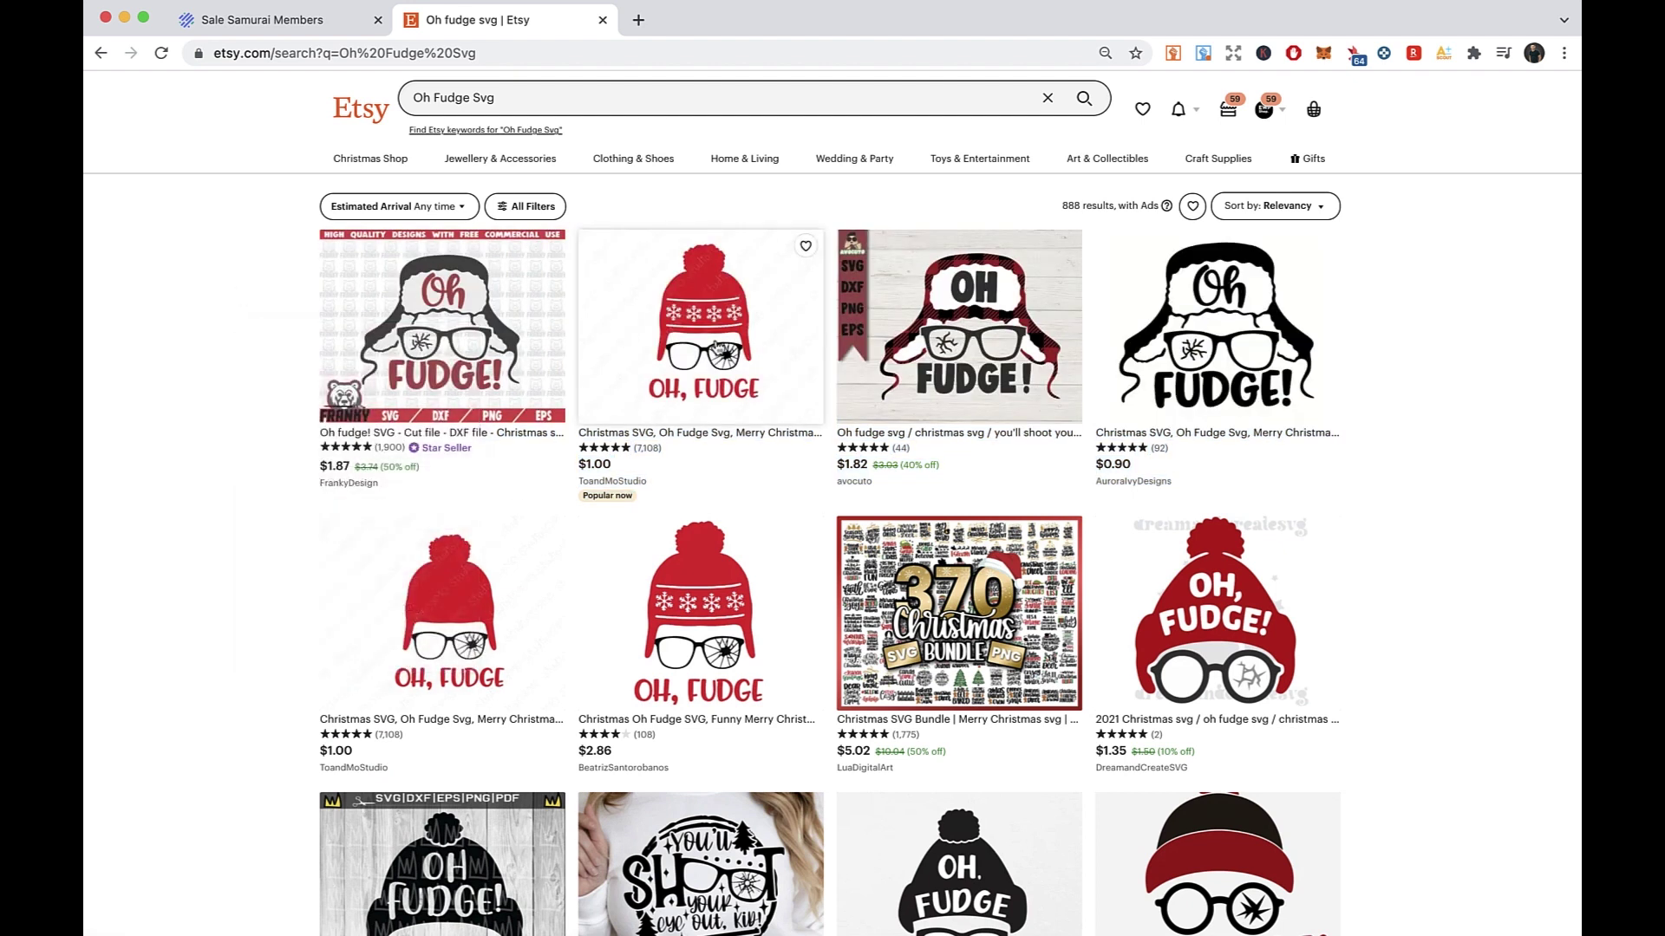
left_click_drag(1083, 206, 988, 212)
left_click(989, 213)
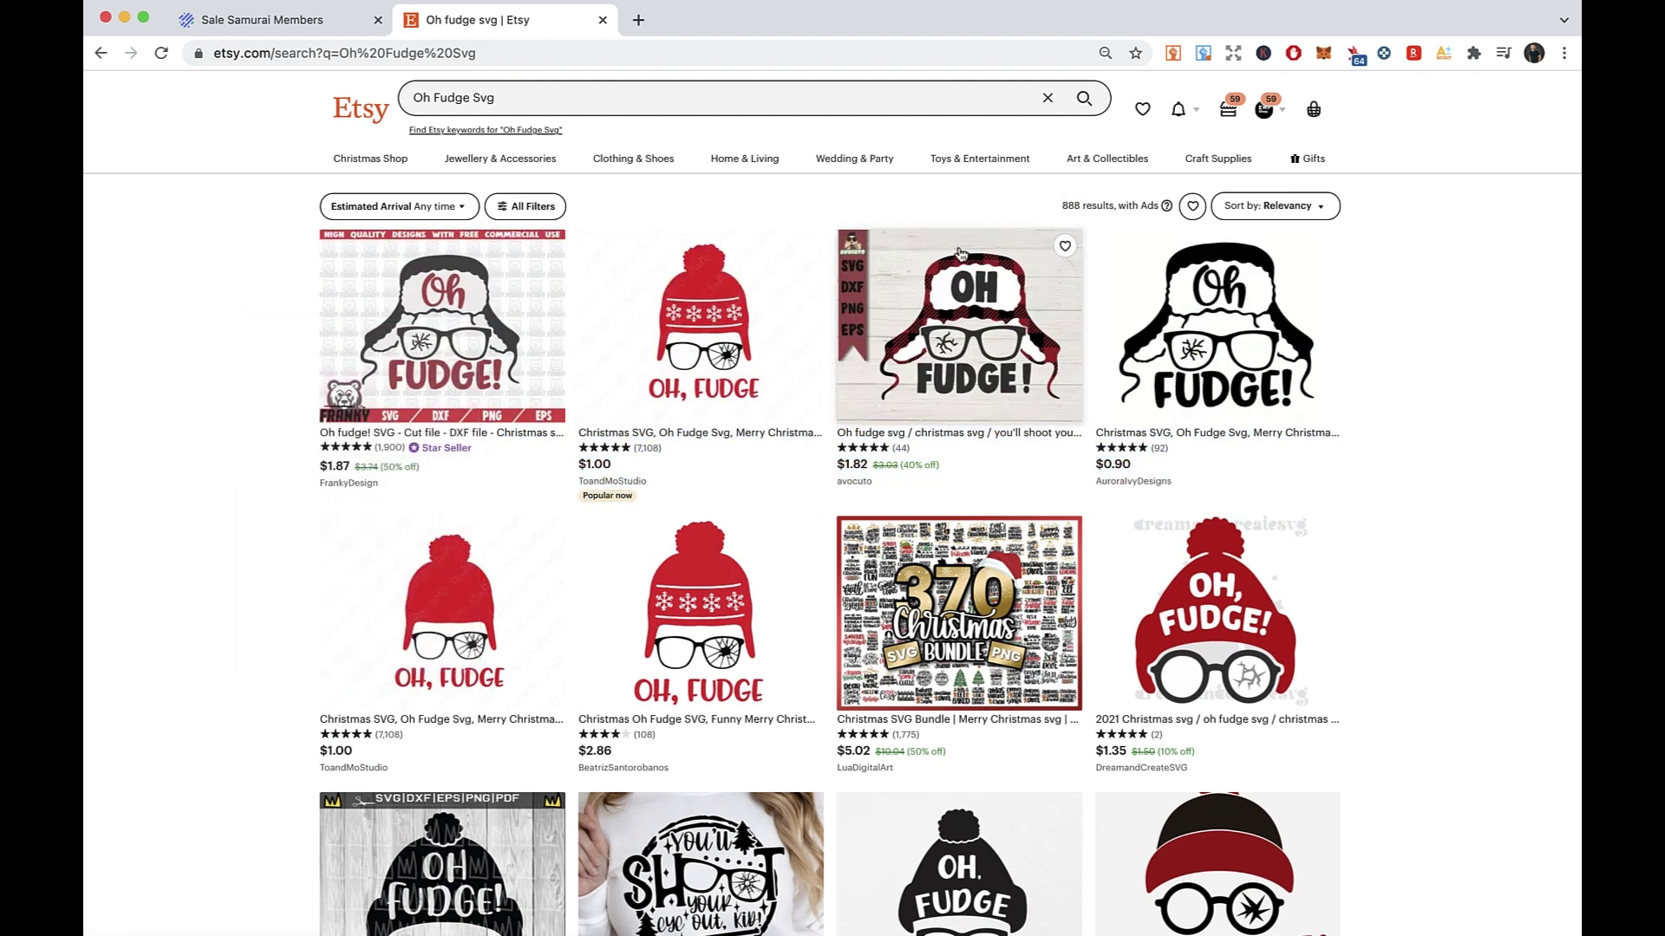
scroll(997, 503, "down", 3)
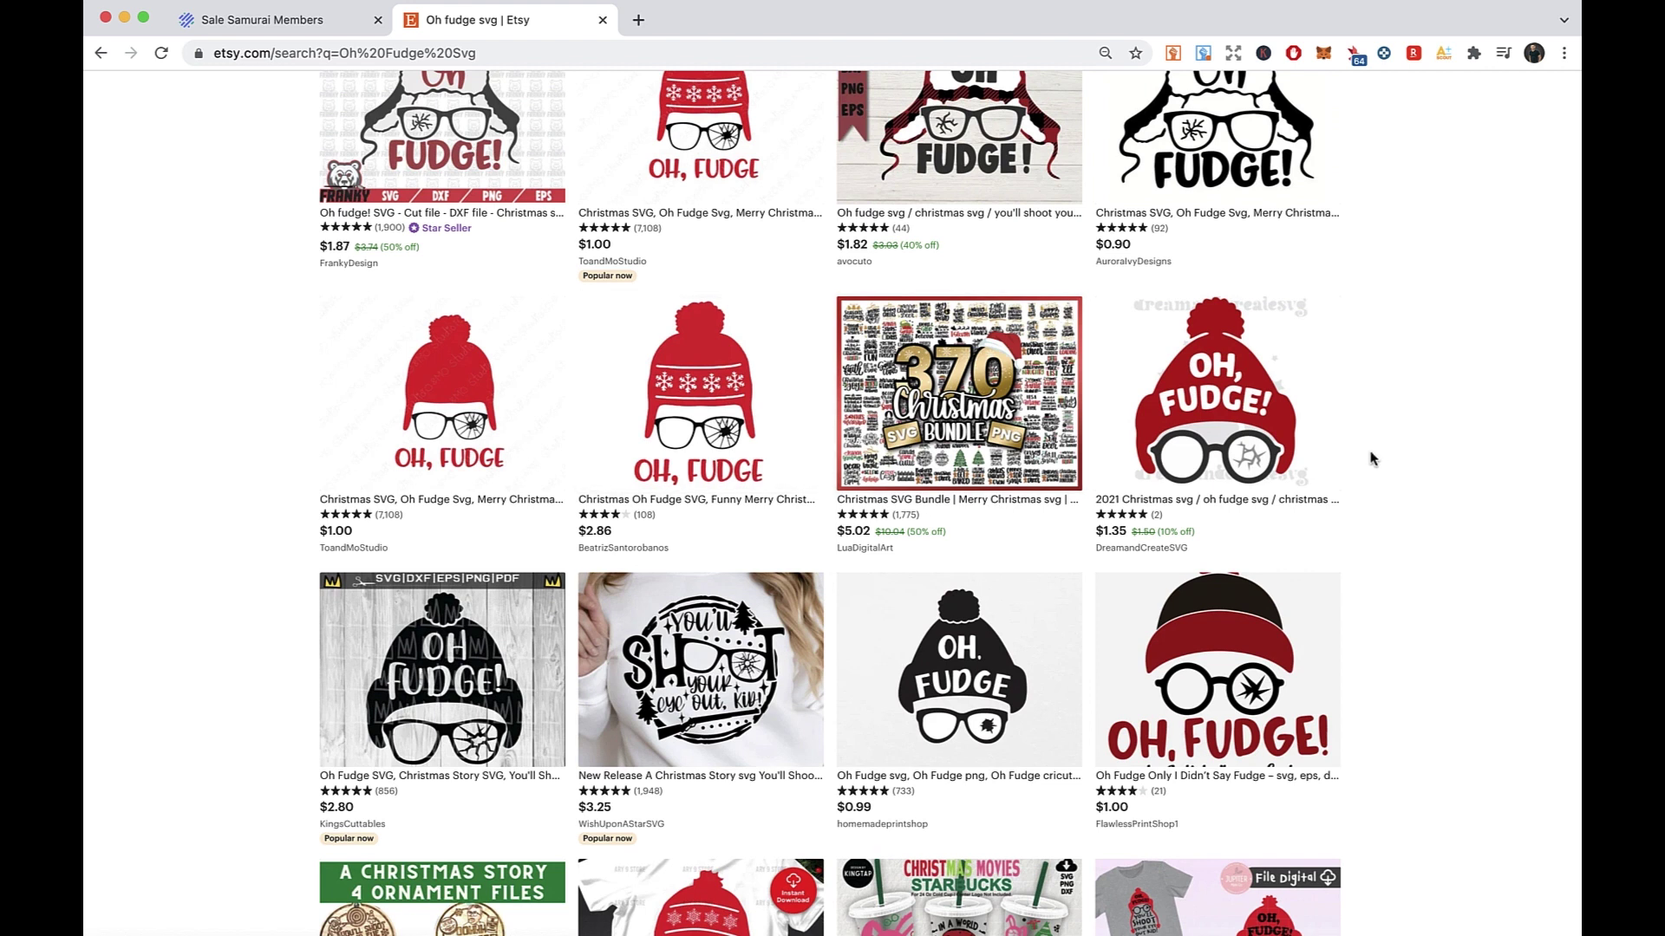
scroll(799, 372, "up", 3)
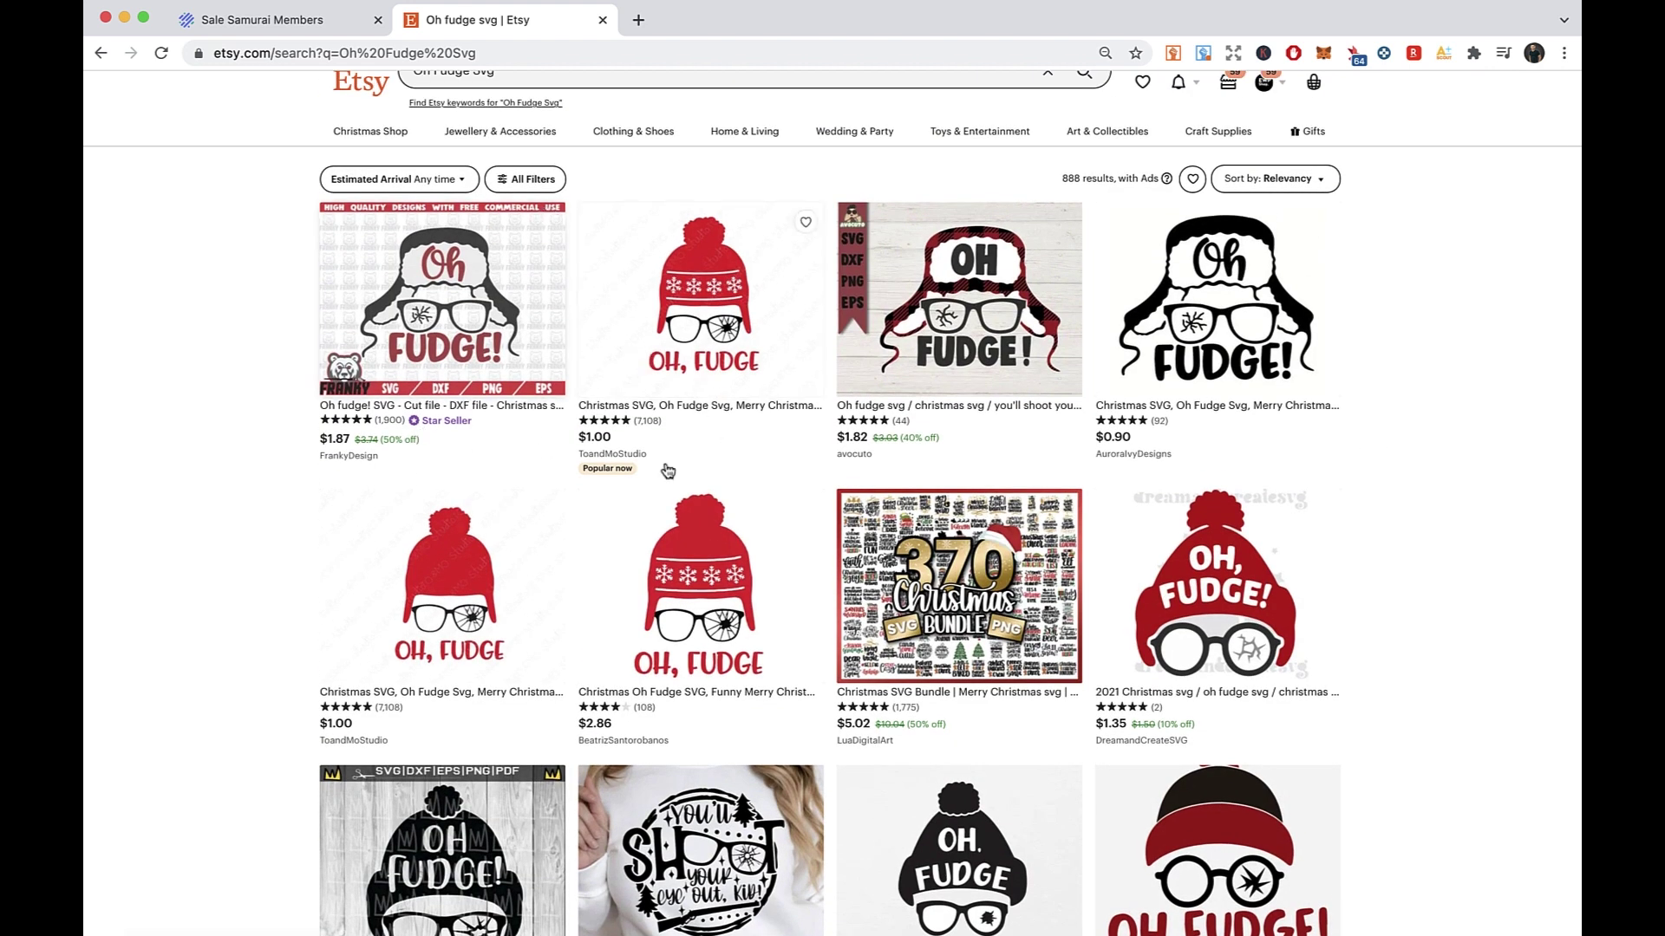
scroll(665, 469, "up", 1)
- Open ToandMoStudio's $1.00 Oh Fudge listing, copy its URL, and return to Sale Samurai
left_click(652, 398)
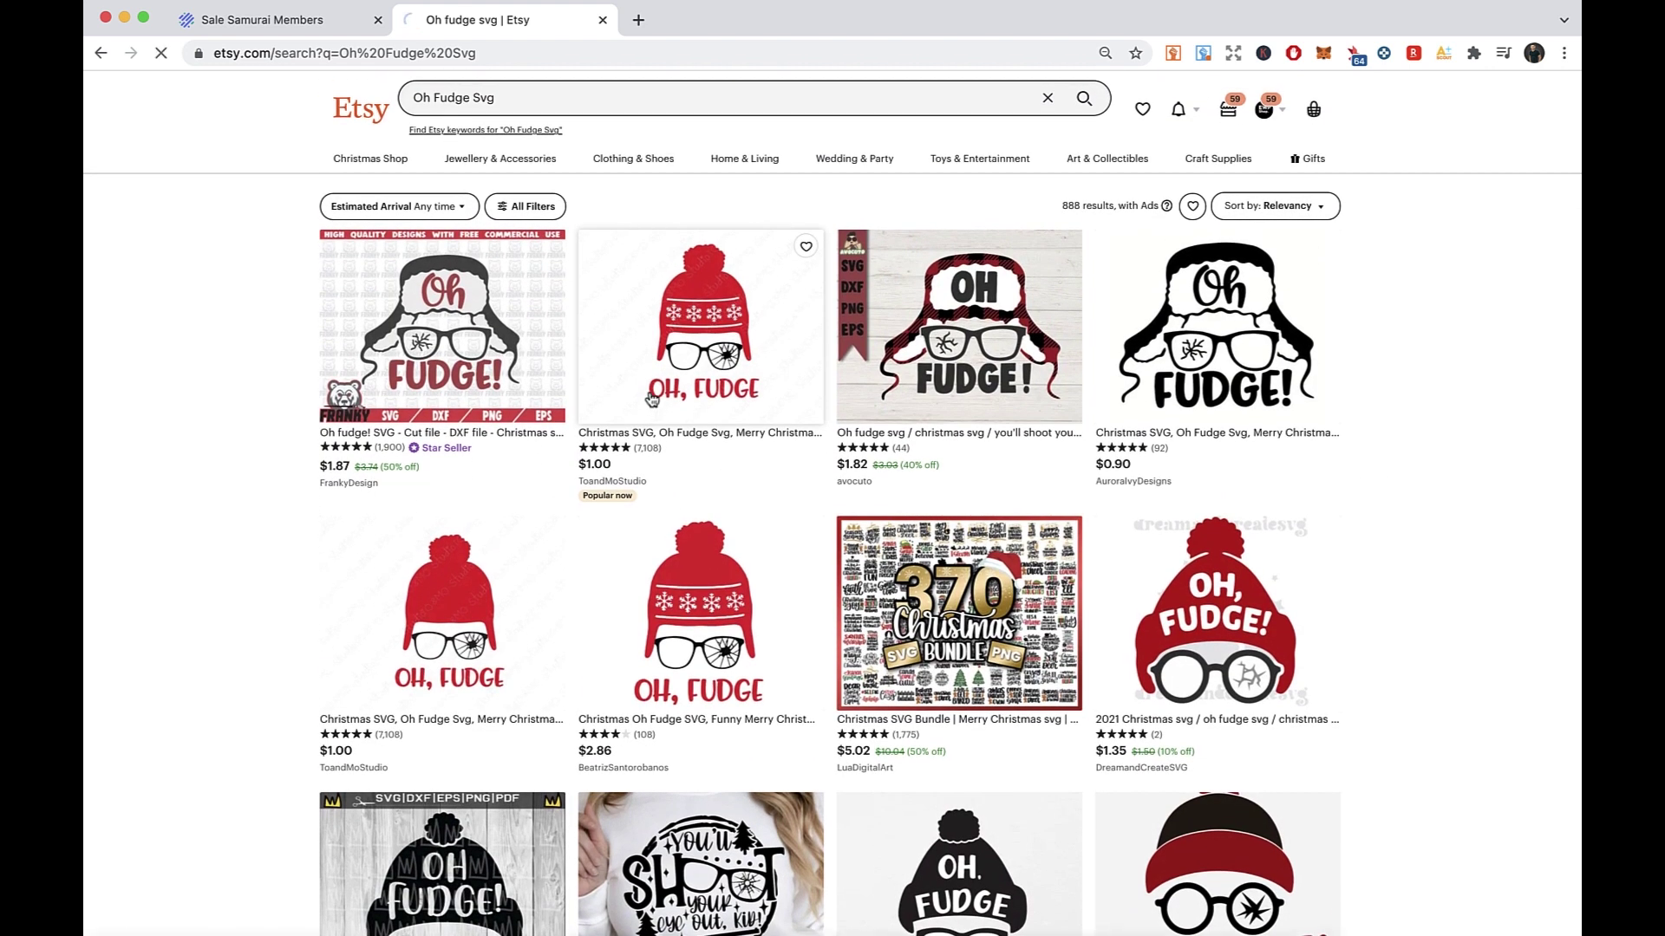
scroll(784, 390, "down", 2)
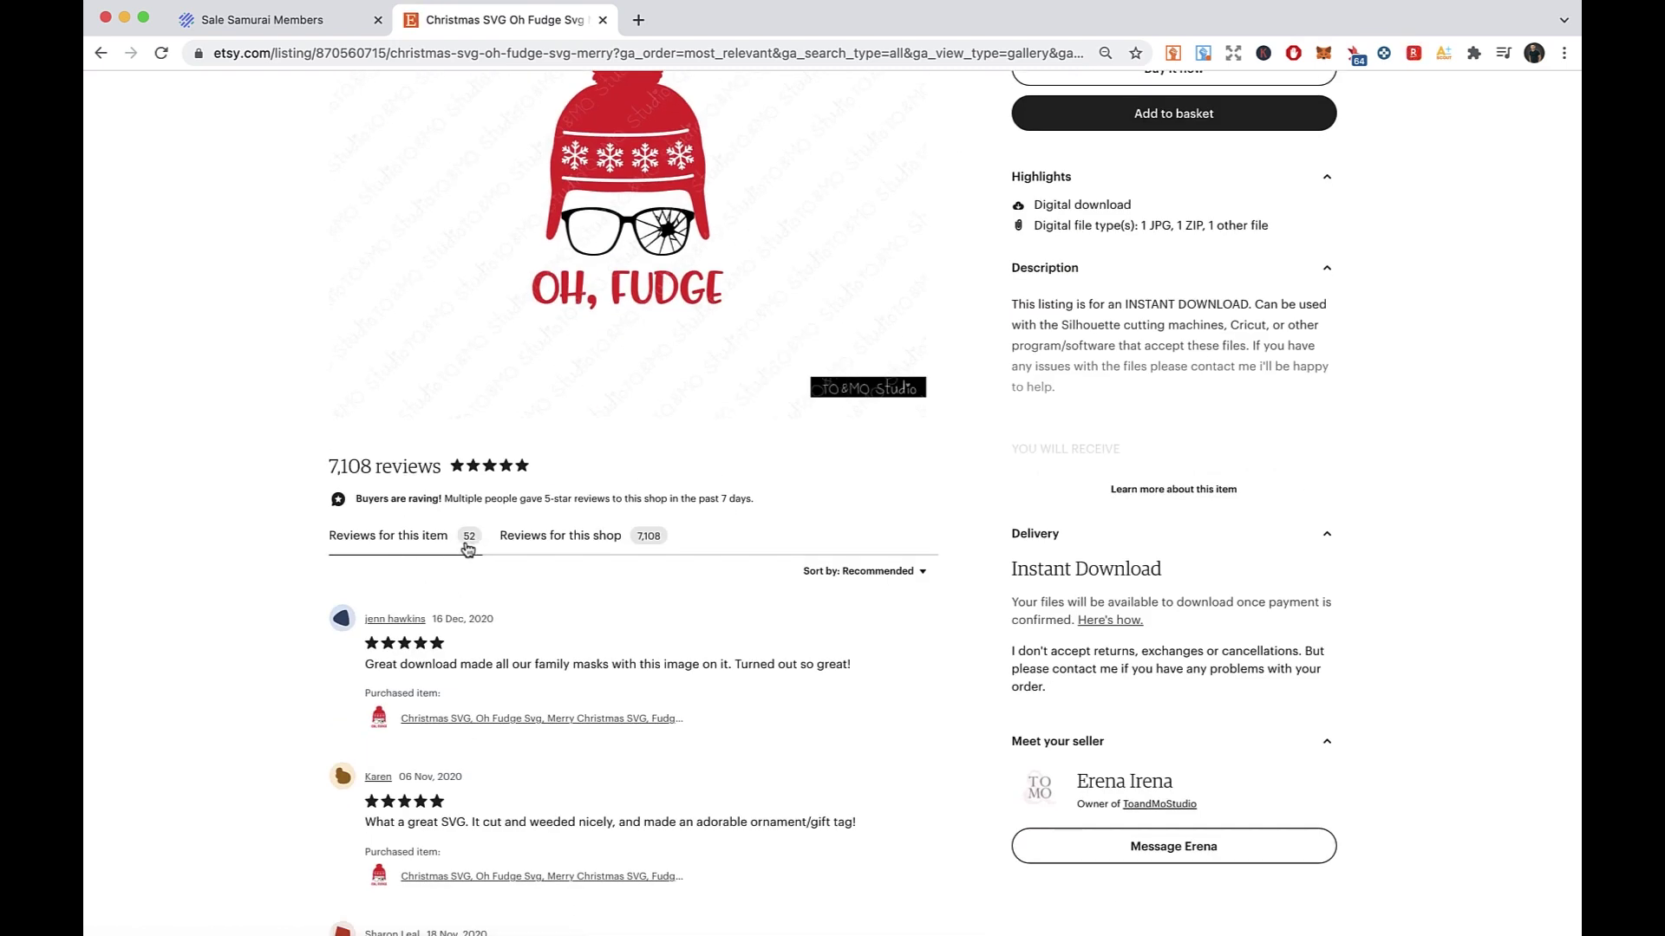
scroll(564, 365, "up", 4)
left_click(722, 54)
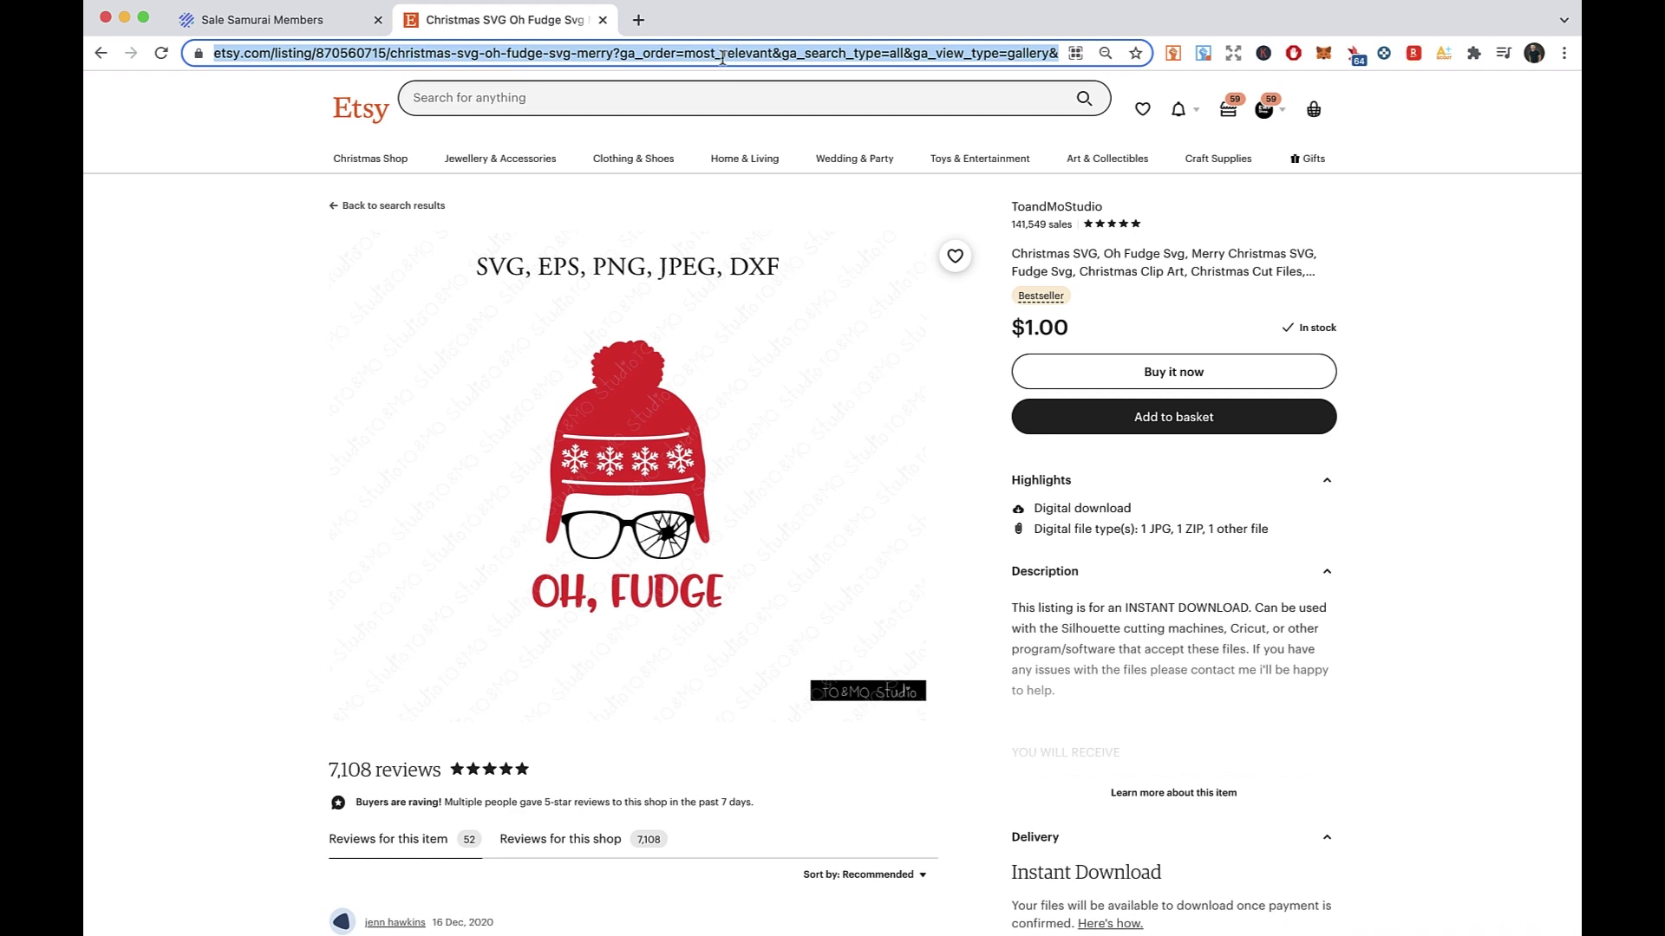
left_click(328, 21)
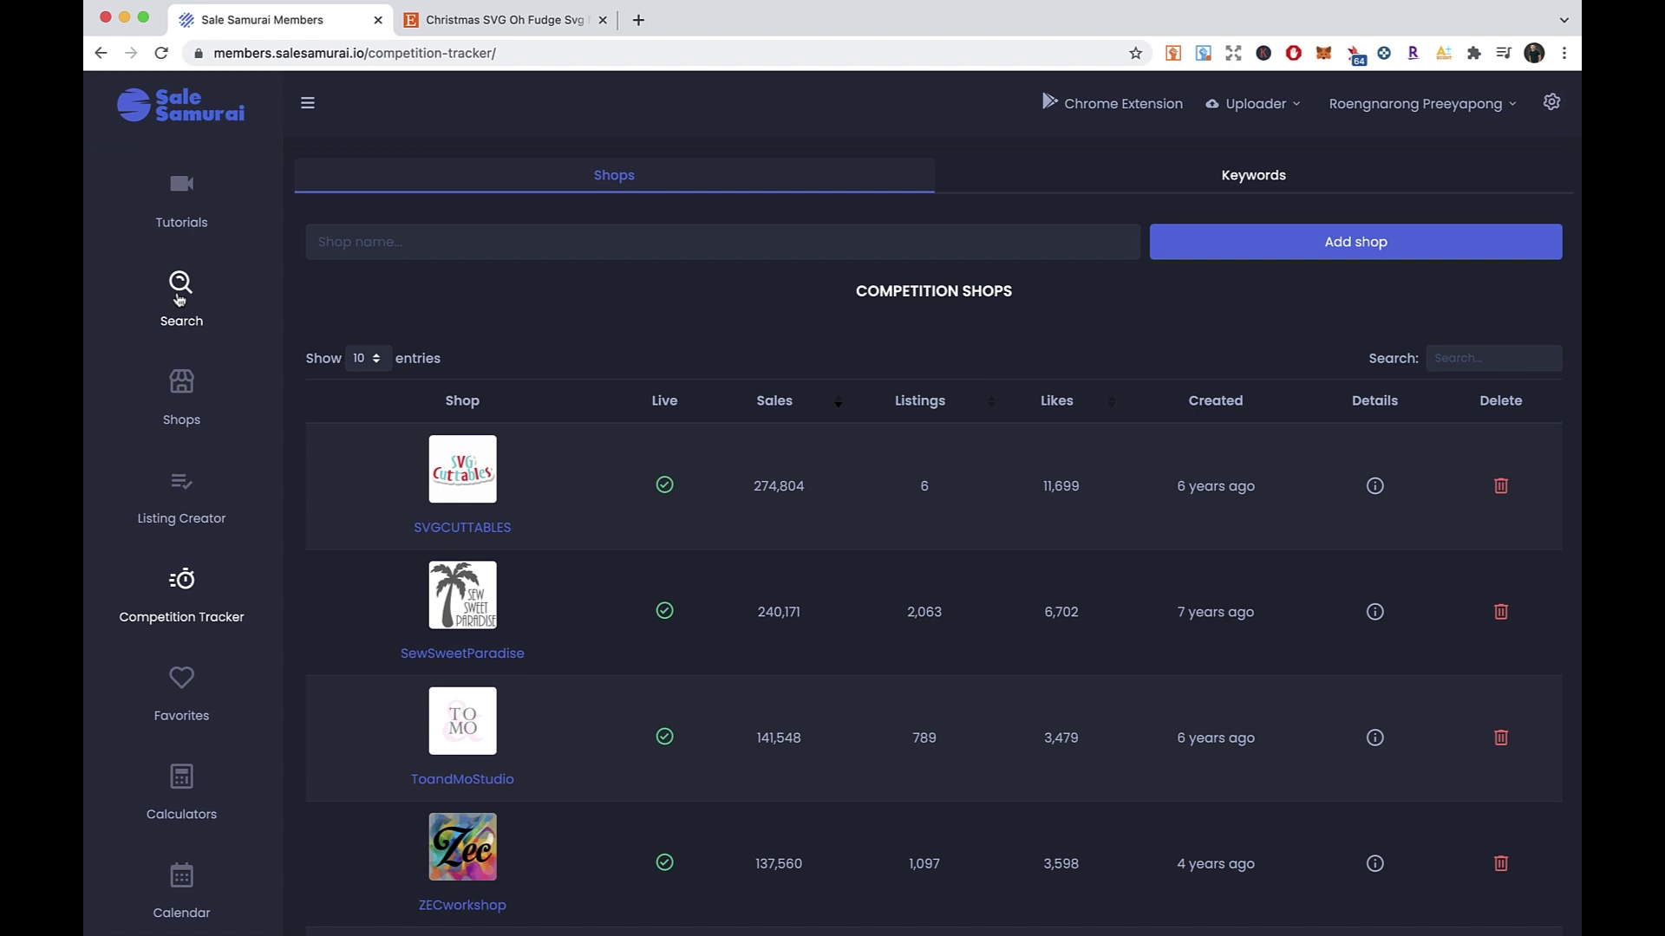
- Run a Single Listing search on the pasted ToandMoStudio Oh Fudge listing URL
left_click(180, 298)
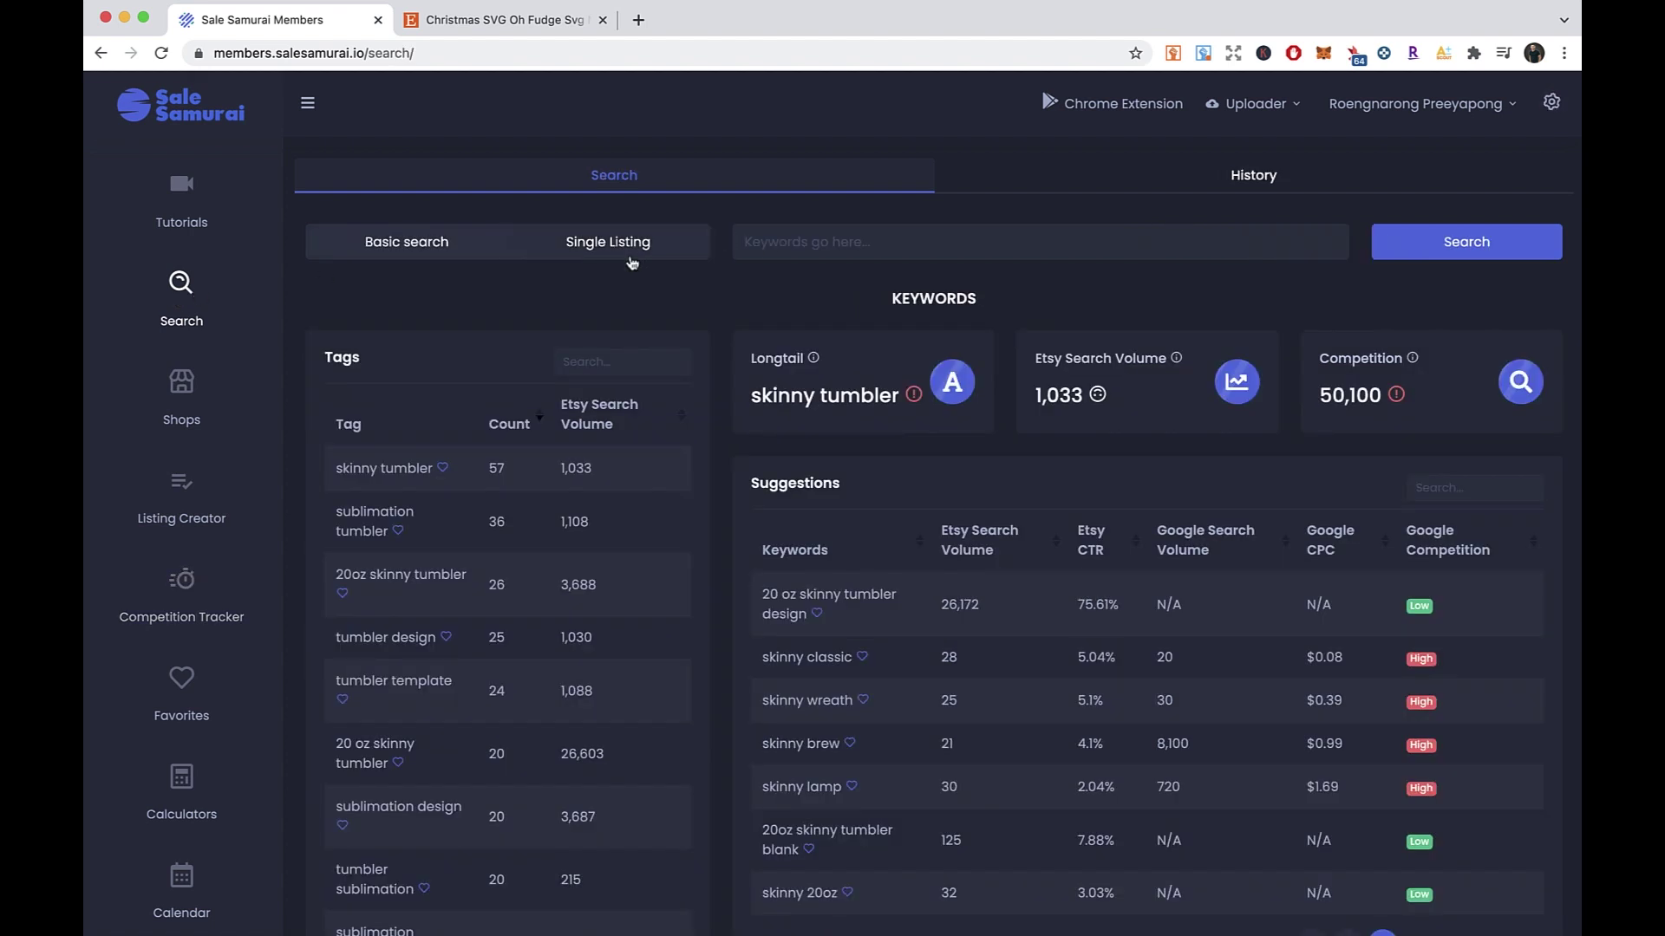
left_click(569, 253)
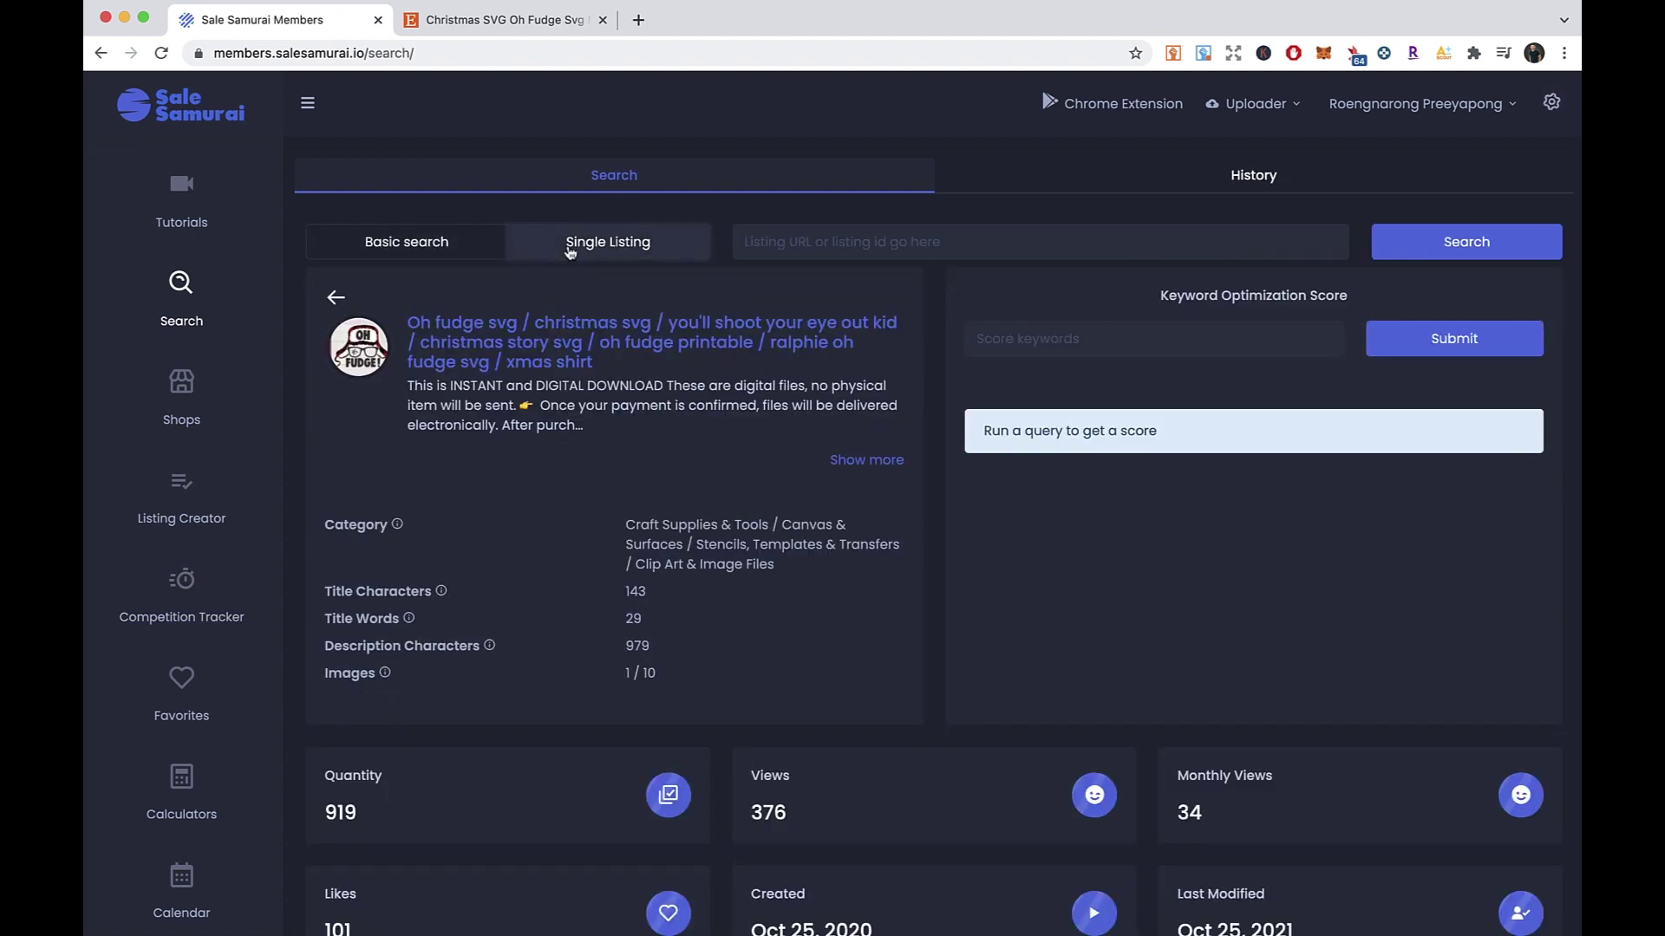
left_click(738, 235)
key("ctrl+v")
left_click(1479, 247)
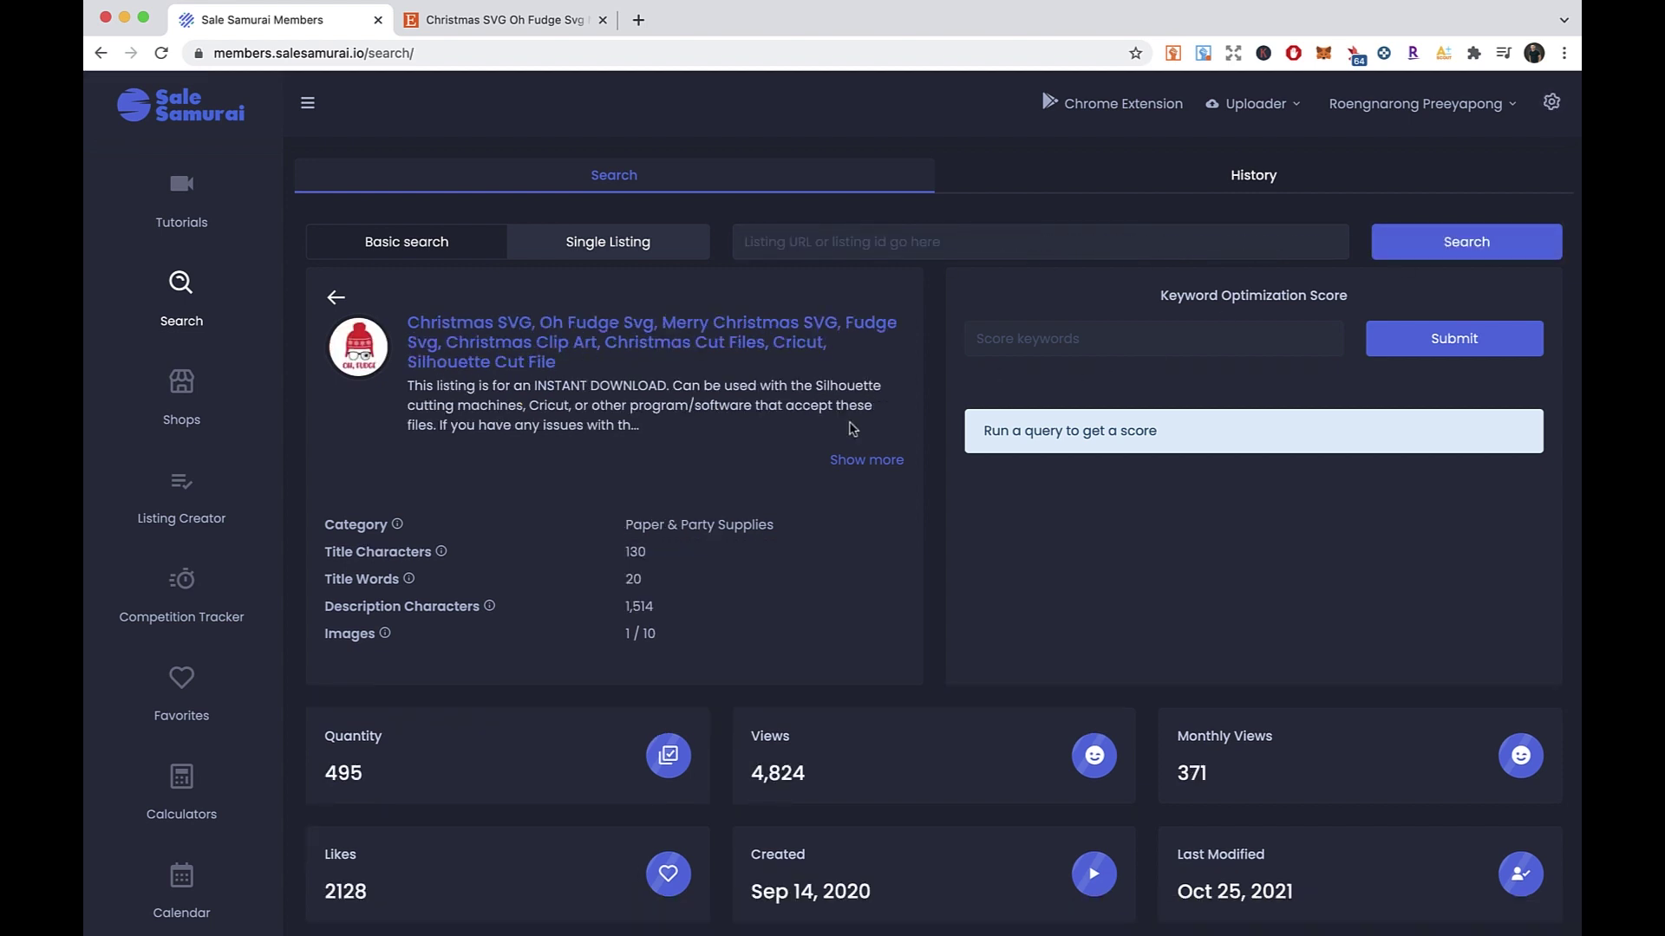
- Review the listing's 406 days age, Sep 14, 2020 creation date, 4,824 total and 371 monthly views
scroll(821, 445, "down", 4)
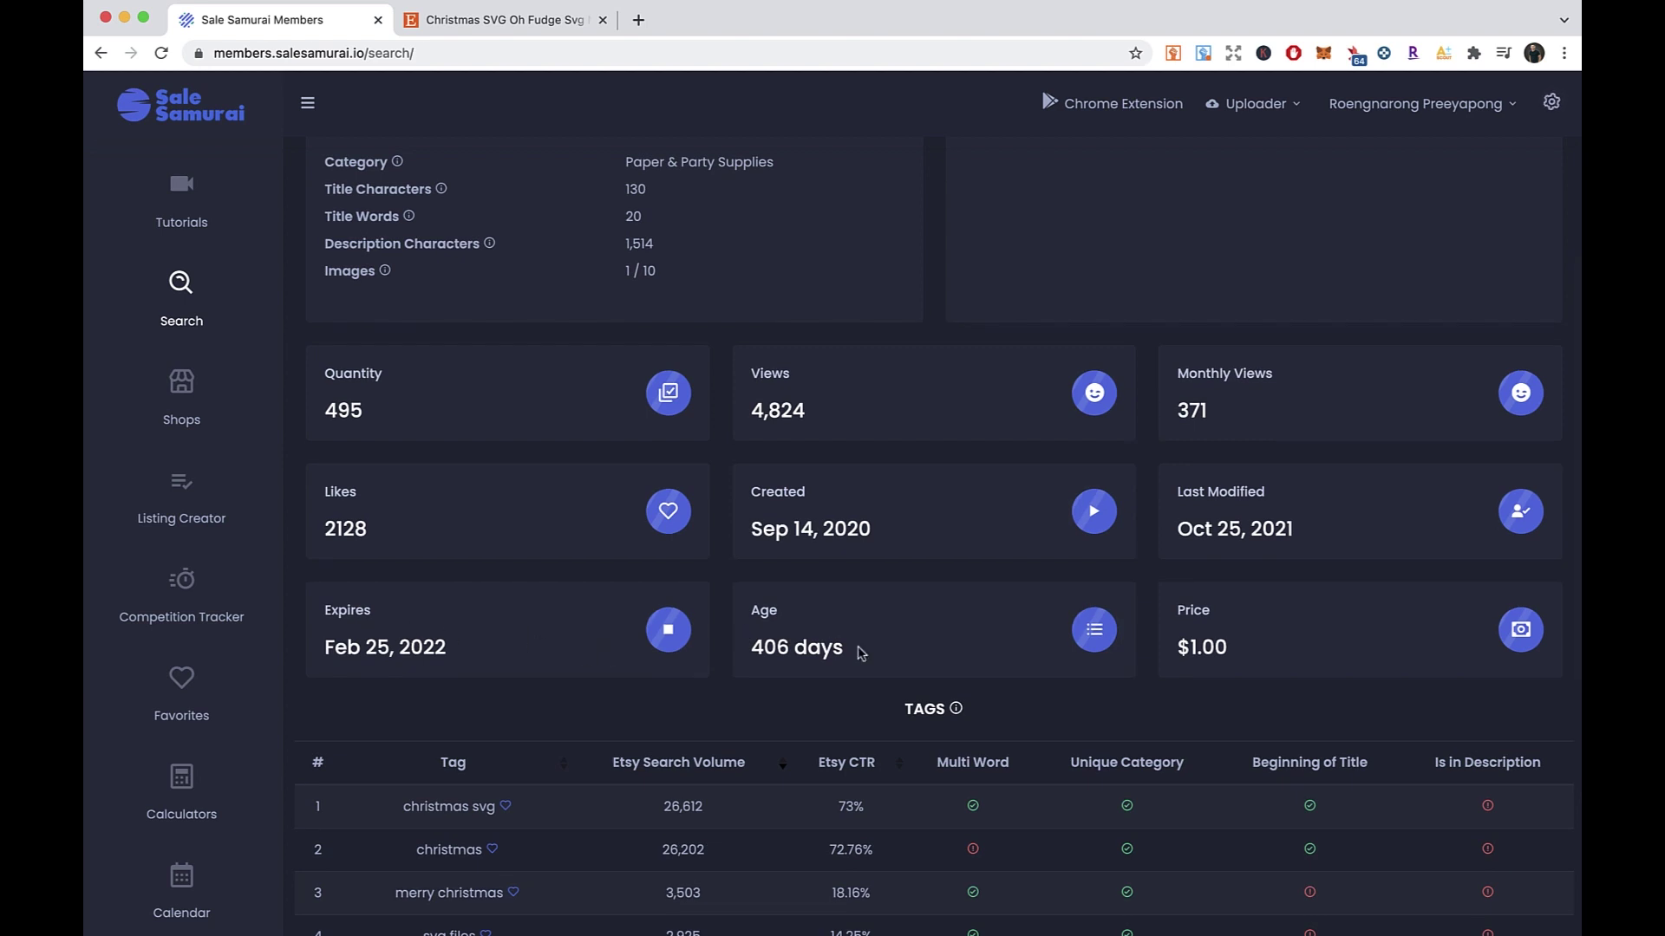
left_click_drag(754, 648, 853, 662)
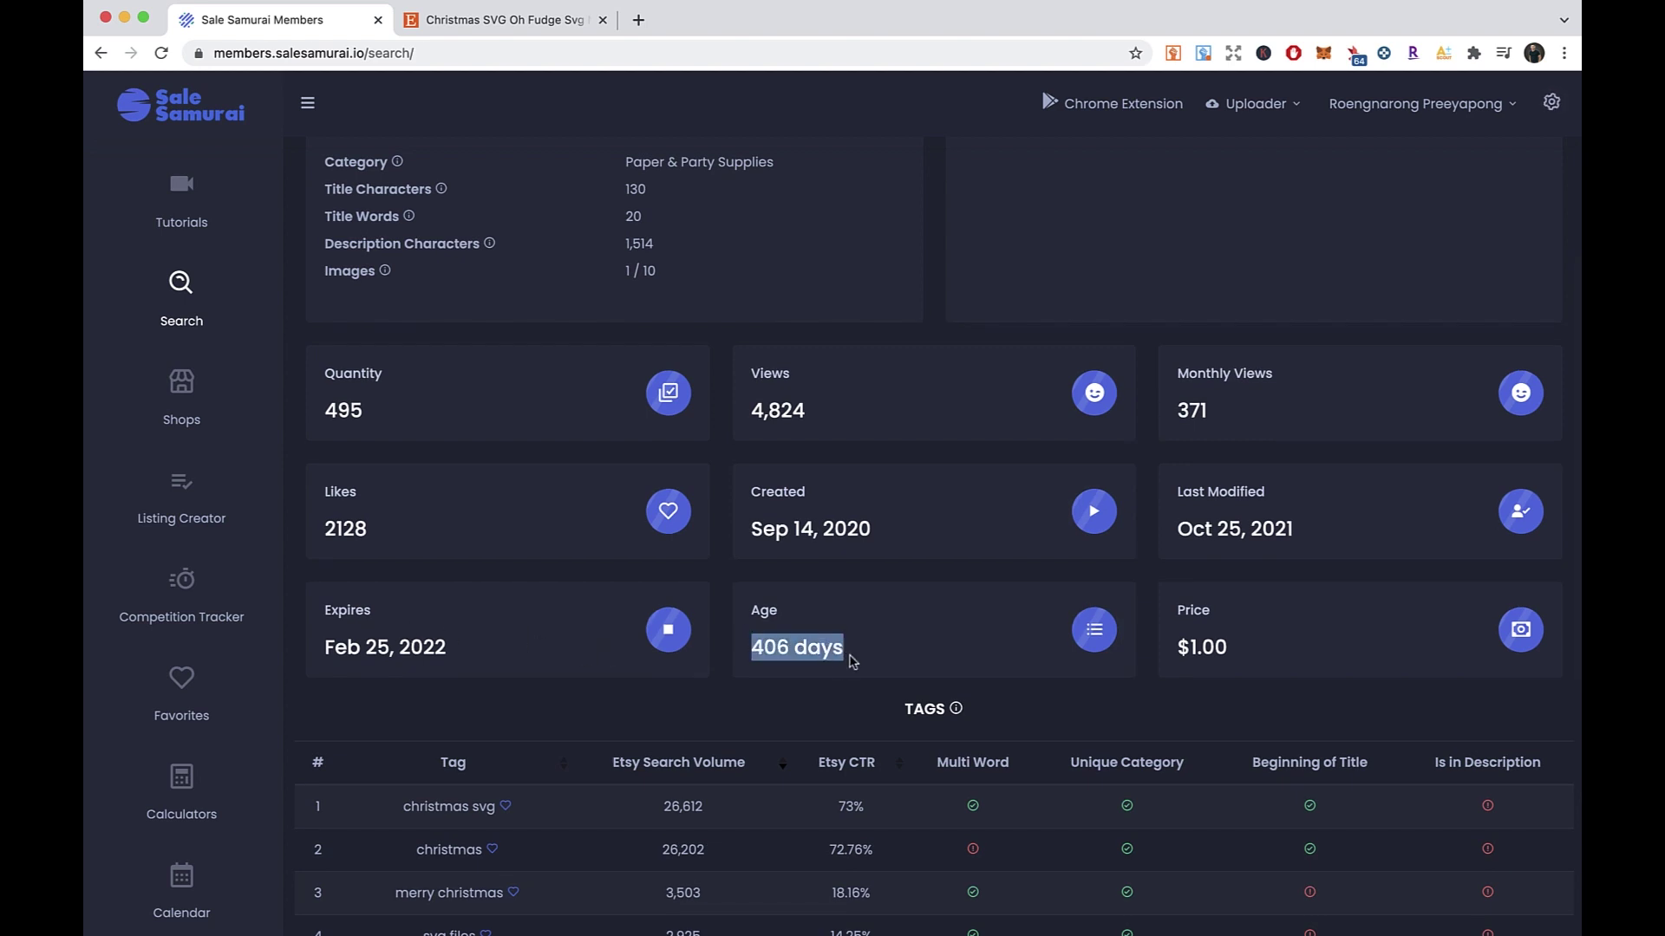
right_click(835, 625)
left_click(751, 529)
mouse_move(751, 529)
left_mouse_down()
mouse_move(853, 528)
mouse_move(748, 531)
left_mouse_up()
left_click_drag(869, 532, 752, 535)
left_click(830, 583)
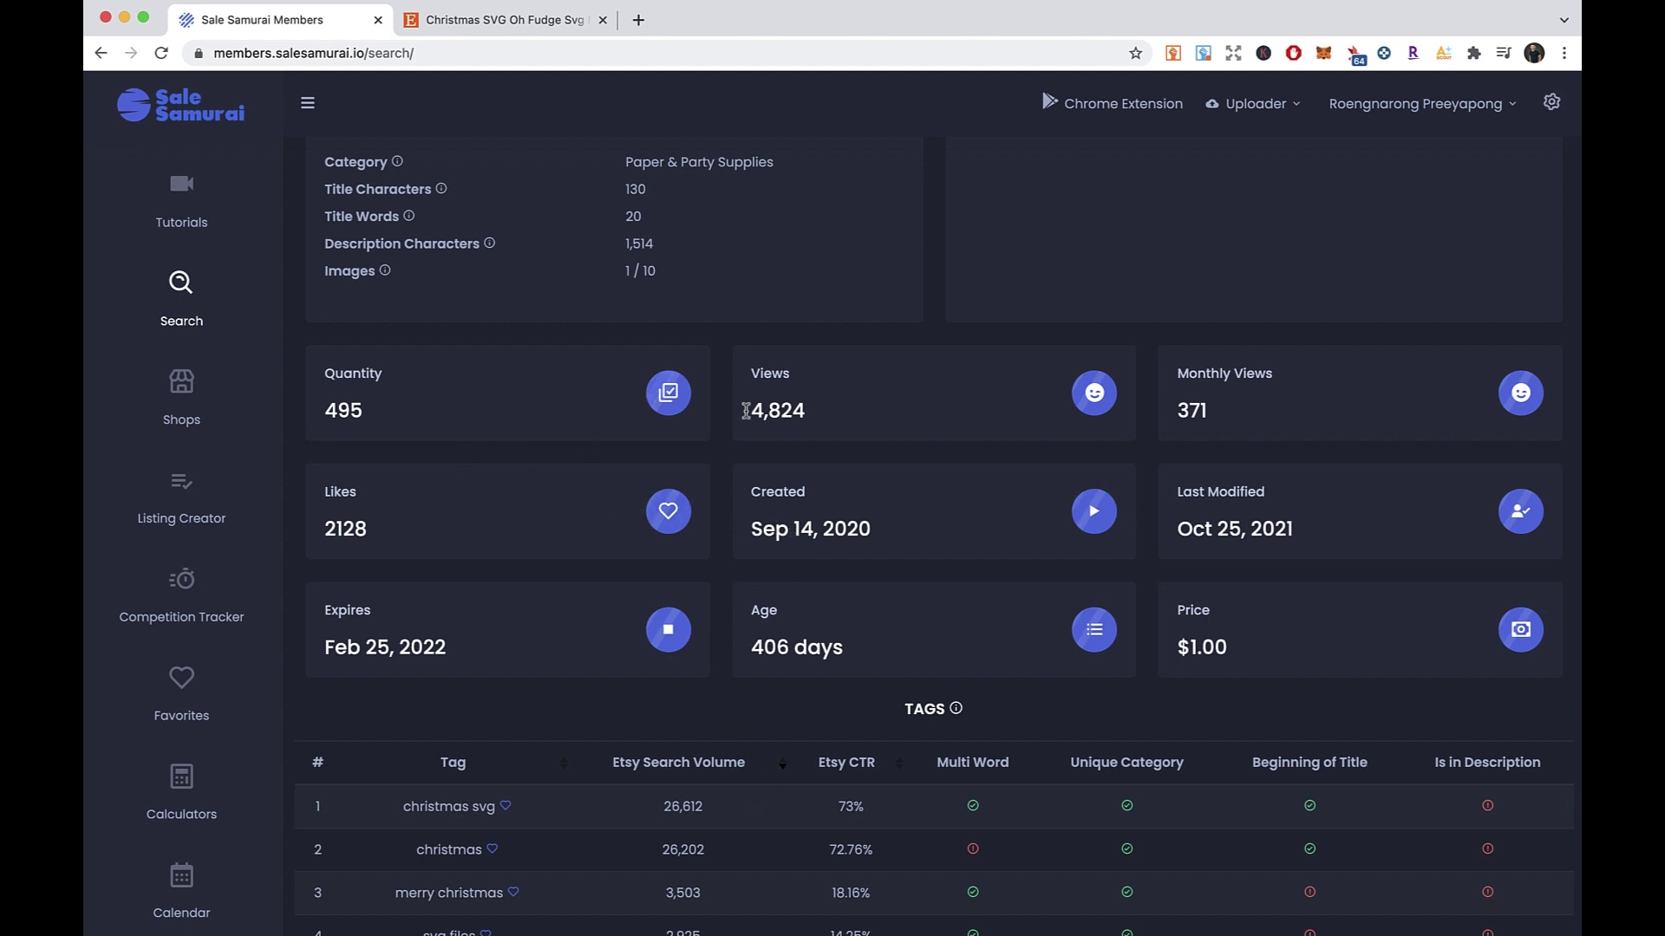
left_click_drag(811, 420, 748, 418)
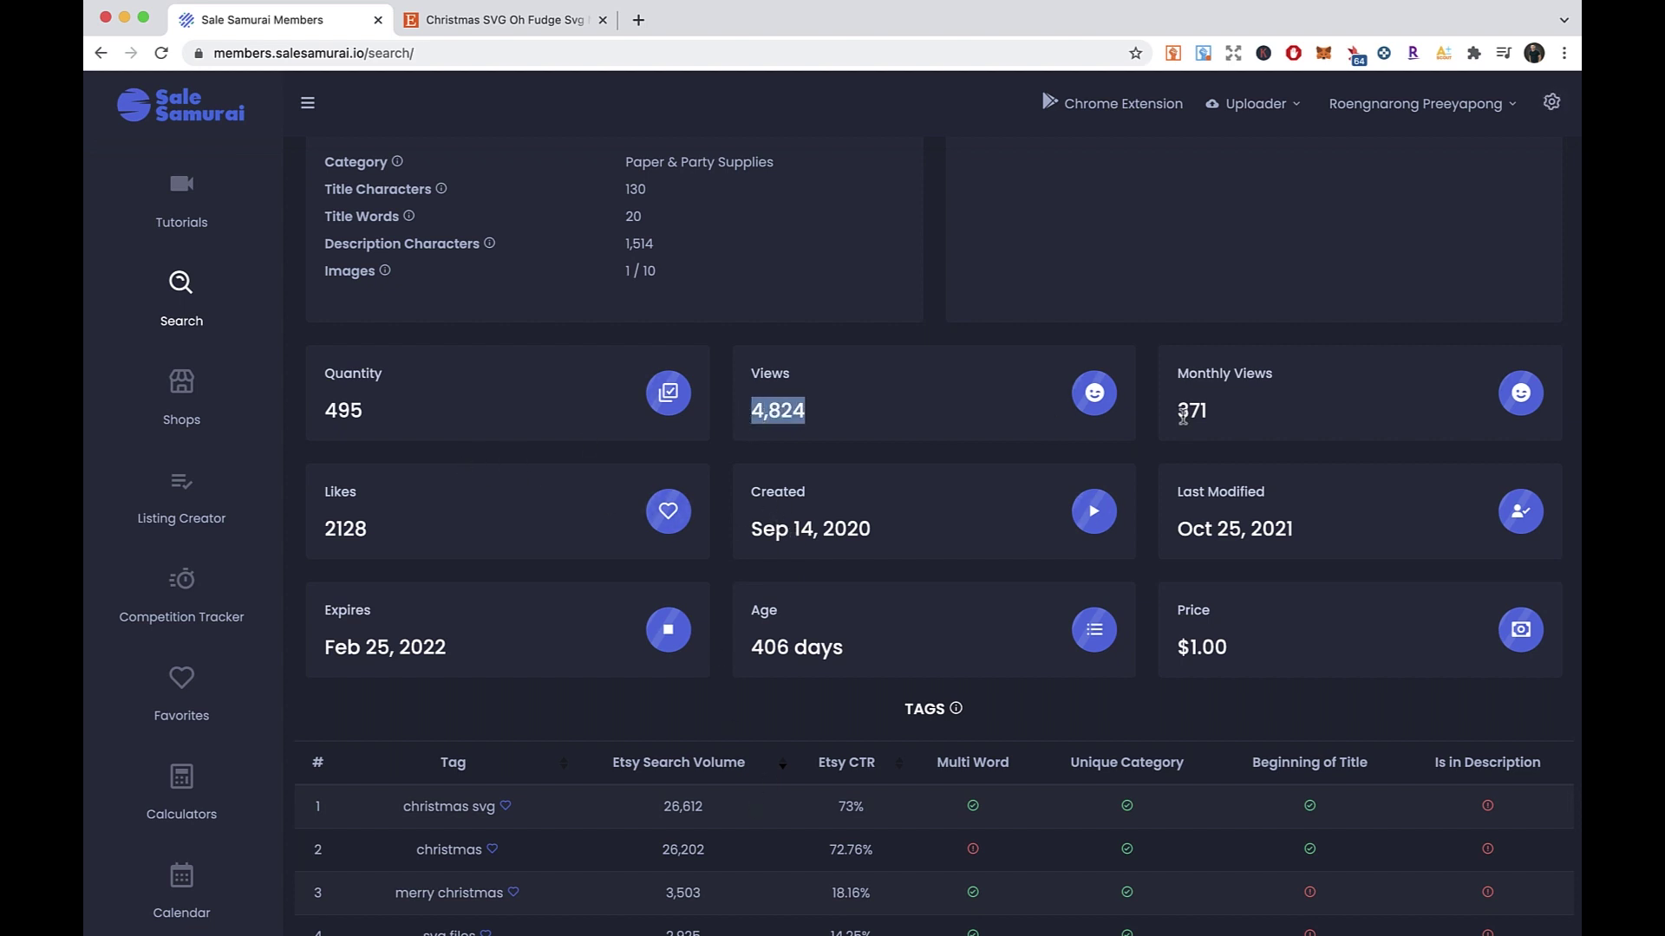
left_click_drag(1178, 418, 1216, 420)
left_click(917, 464)
- Check the Tags table's top tag, christmas svg, with 26,612 search volume
scroll(933, 475, "down", 2)
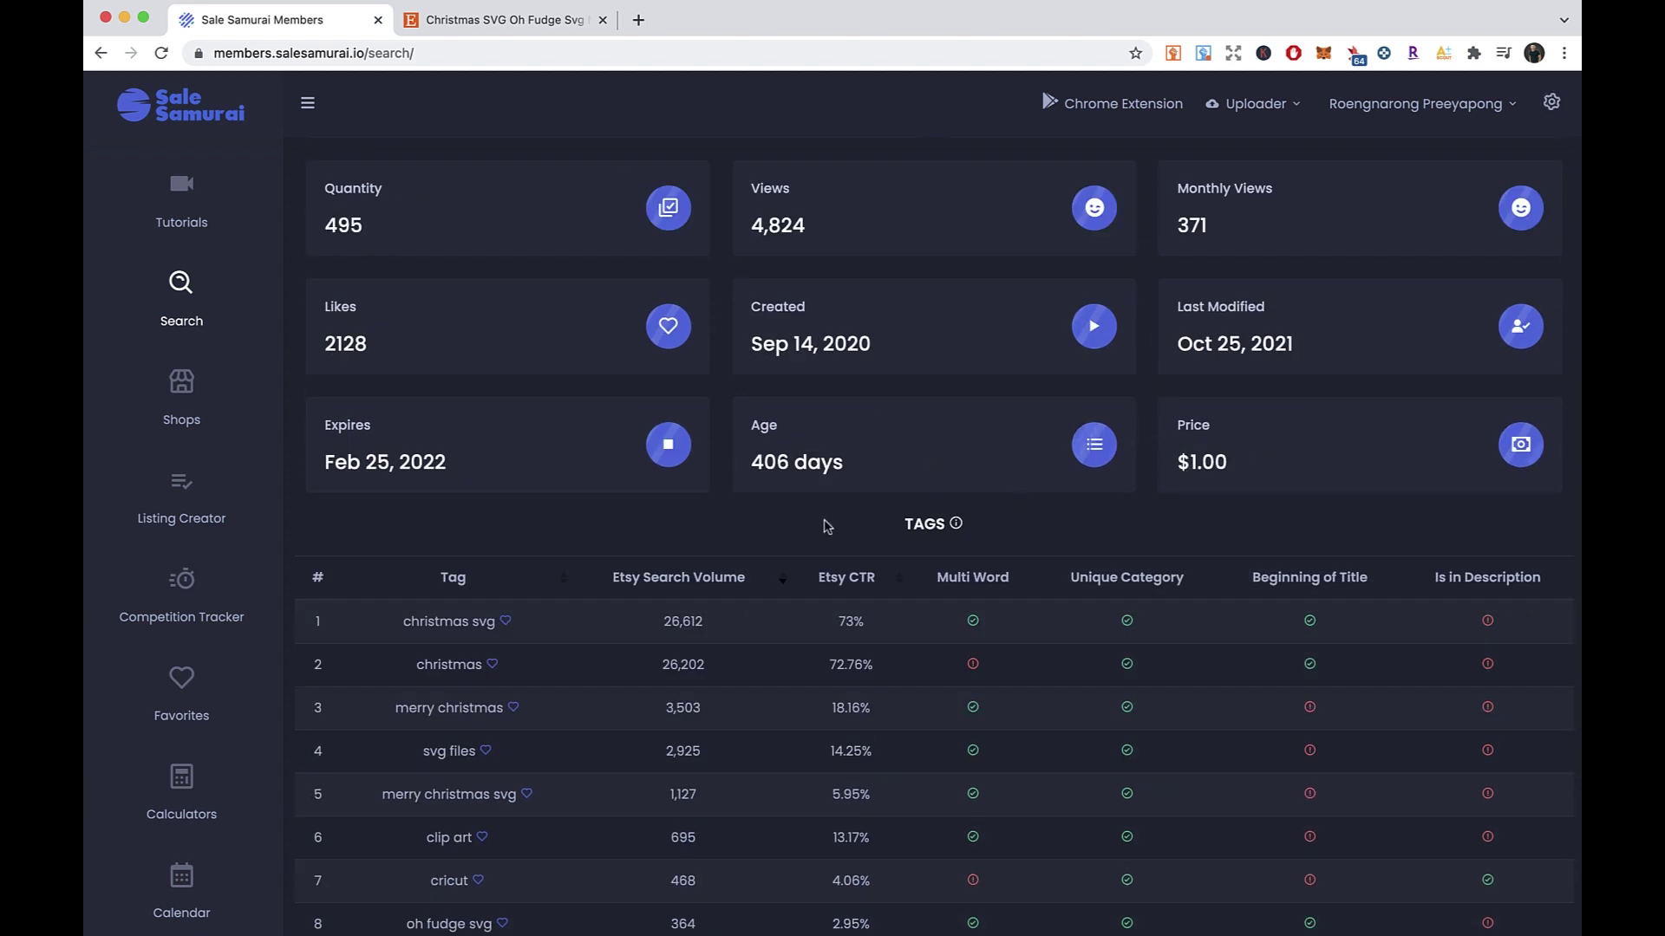
scroll(1084, 438, "down", 3)
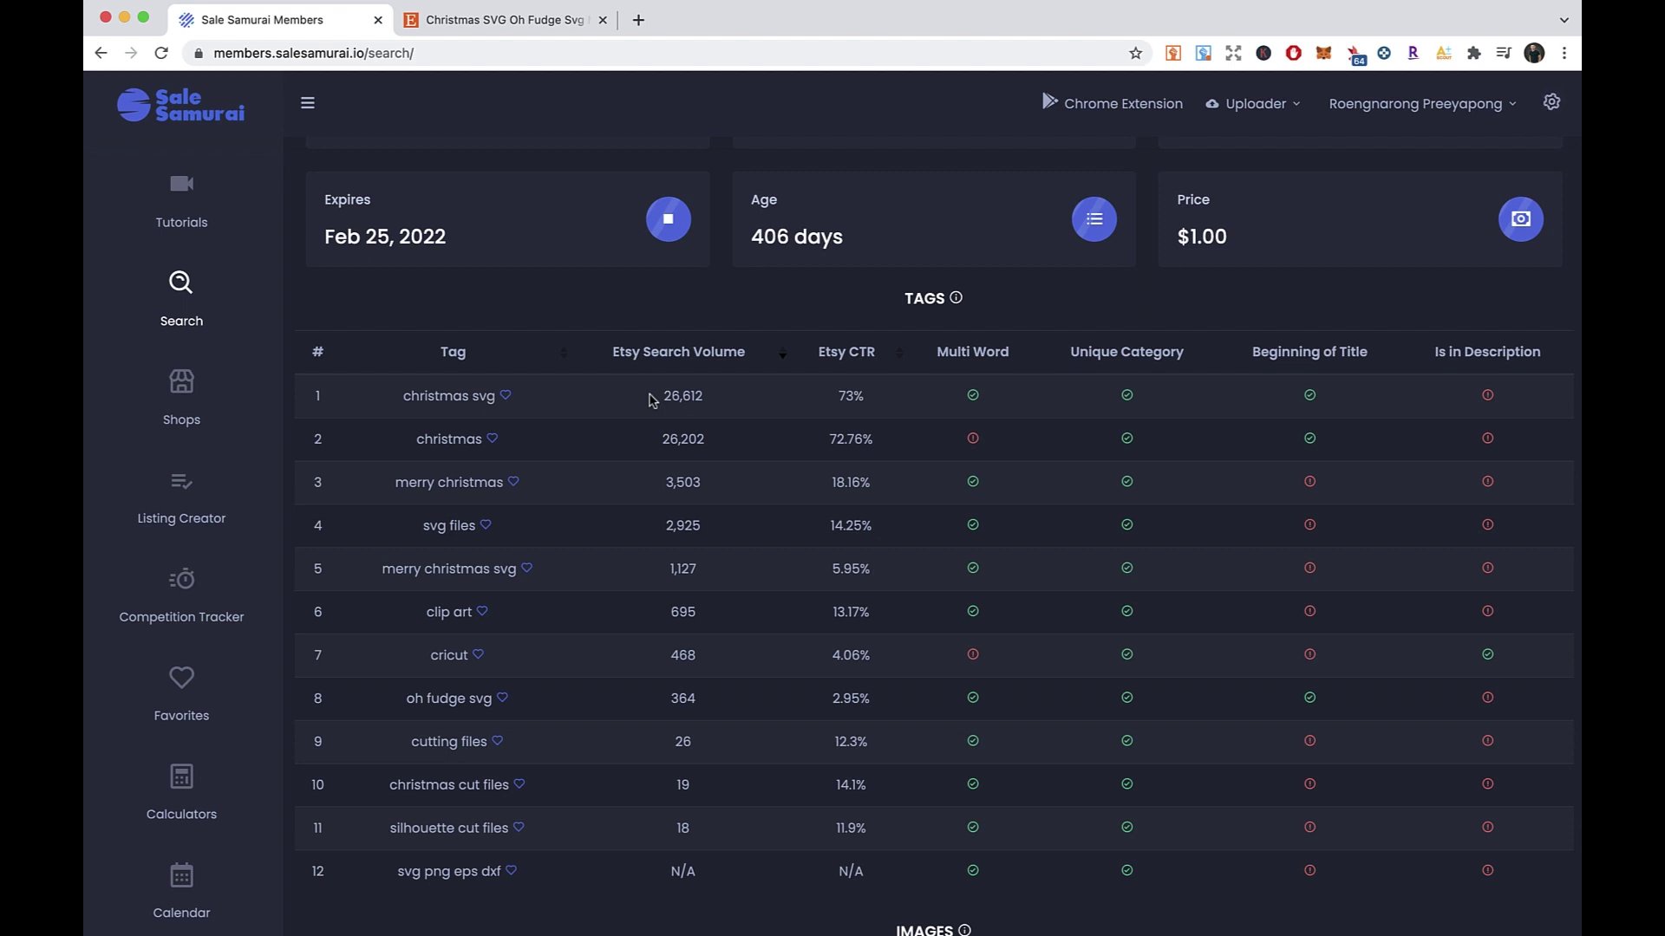
left_click_drag(665, 400, 713, 449)
left_click(576, 433)
left_click(666, 472)
right_click(578, 387)
left_click(486, 326)
left_click_drag(404, 396, 494, 406)
left_click(546, 409)
left_click_drag(662, 398, 707, 406)
left_click(731, 408)
- Note the svg png eps dxf tag's N/A volume and silhouette cut files' volume of 18
left_click_drag(398, 874, 507, 886)
left_click(672, 900)
left_click_drag(664, 885, 696, 889)
right_click(643, 883)
left_click(560, 881)
left_click_drag(382, 829, 538, 845)
left_click_drag(669, 833, 701, 839)
left_click(702, 840)
- Review the low-volume tags in rows 8–12, including oh fudge svg
left_click_drag(397, 705, 558, 880)
left_click(643, 841)
left_click_drag(405, 707, 509, 704)
left_click(609, 708)
scroll(568, 841, "up", 10)
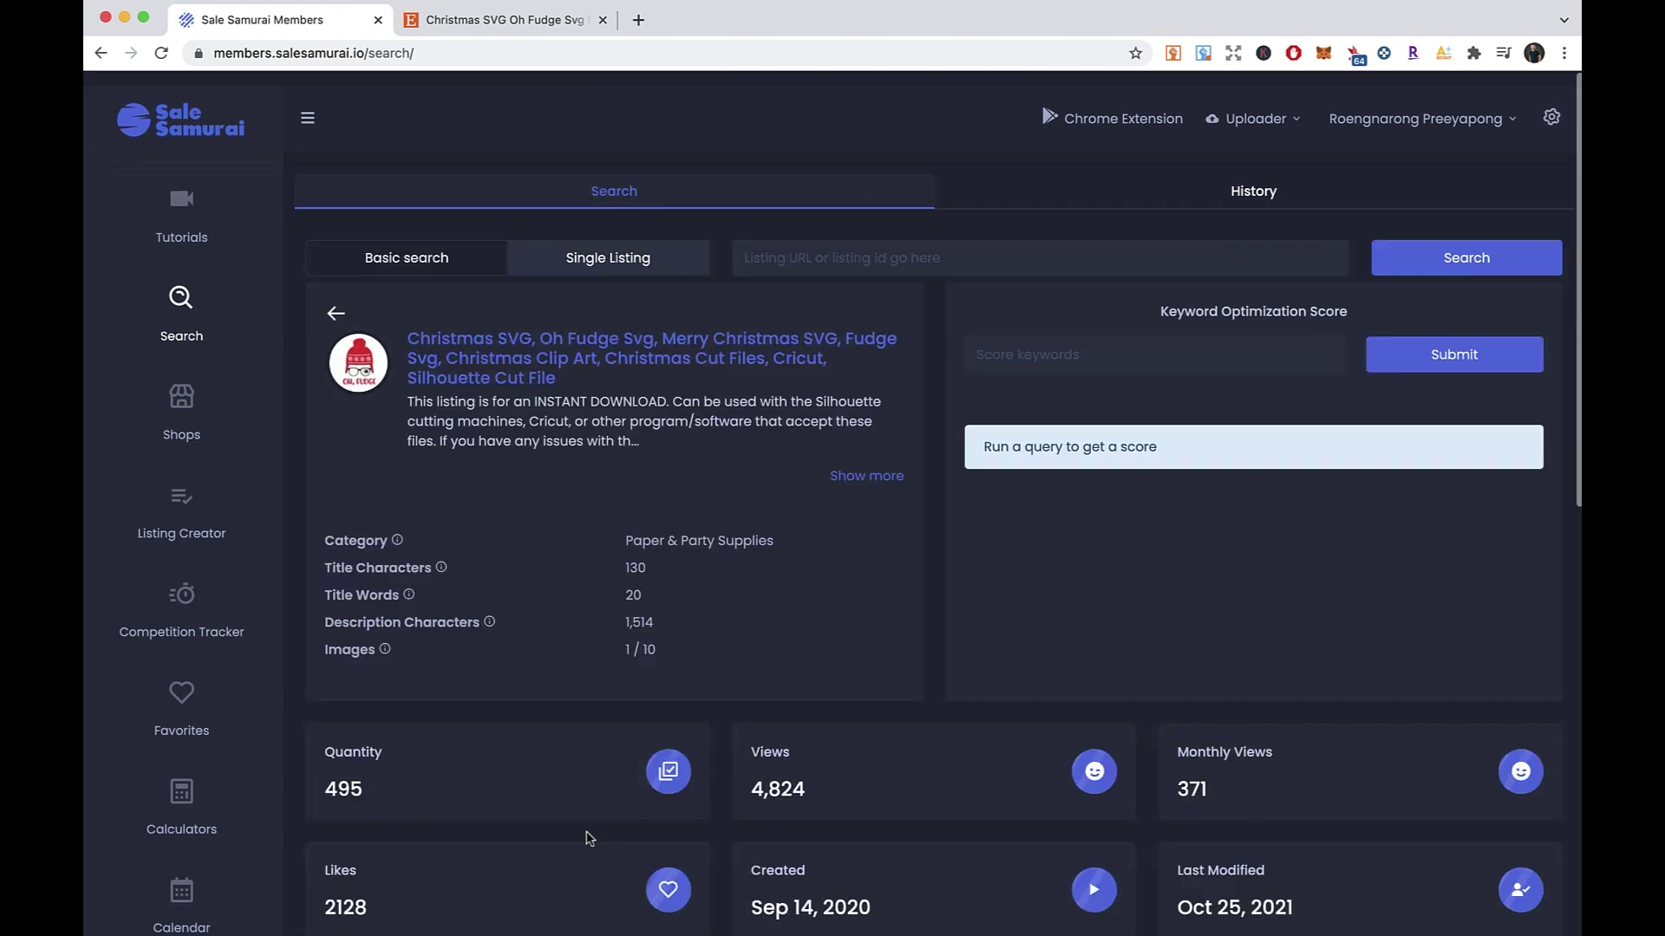
- Open FrankyDesign's Oh fudge! SVG listing in a new tab and copy its URL
left_click(494, 19)
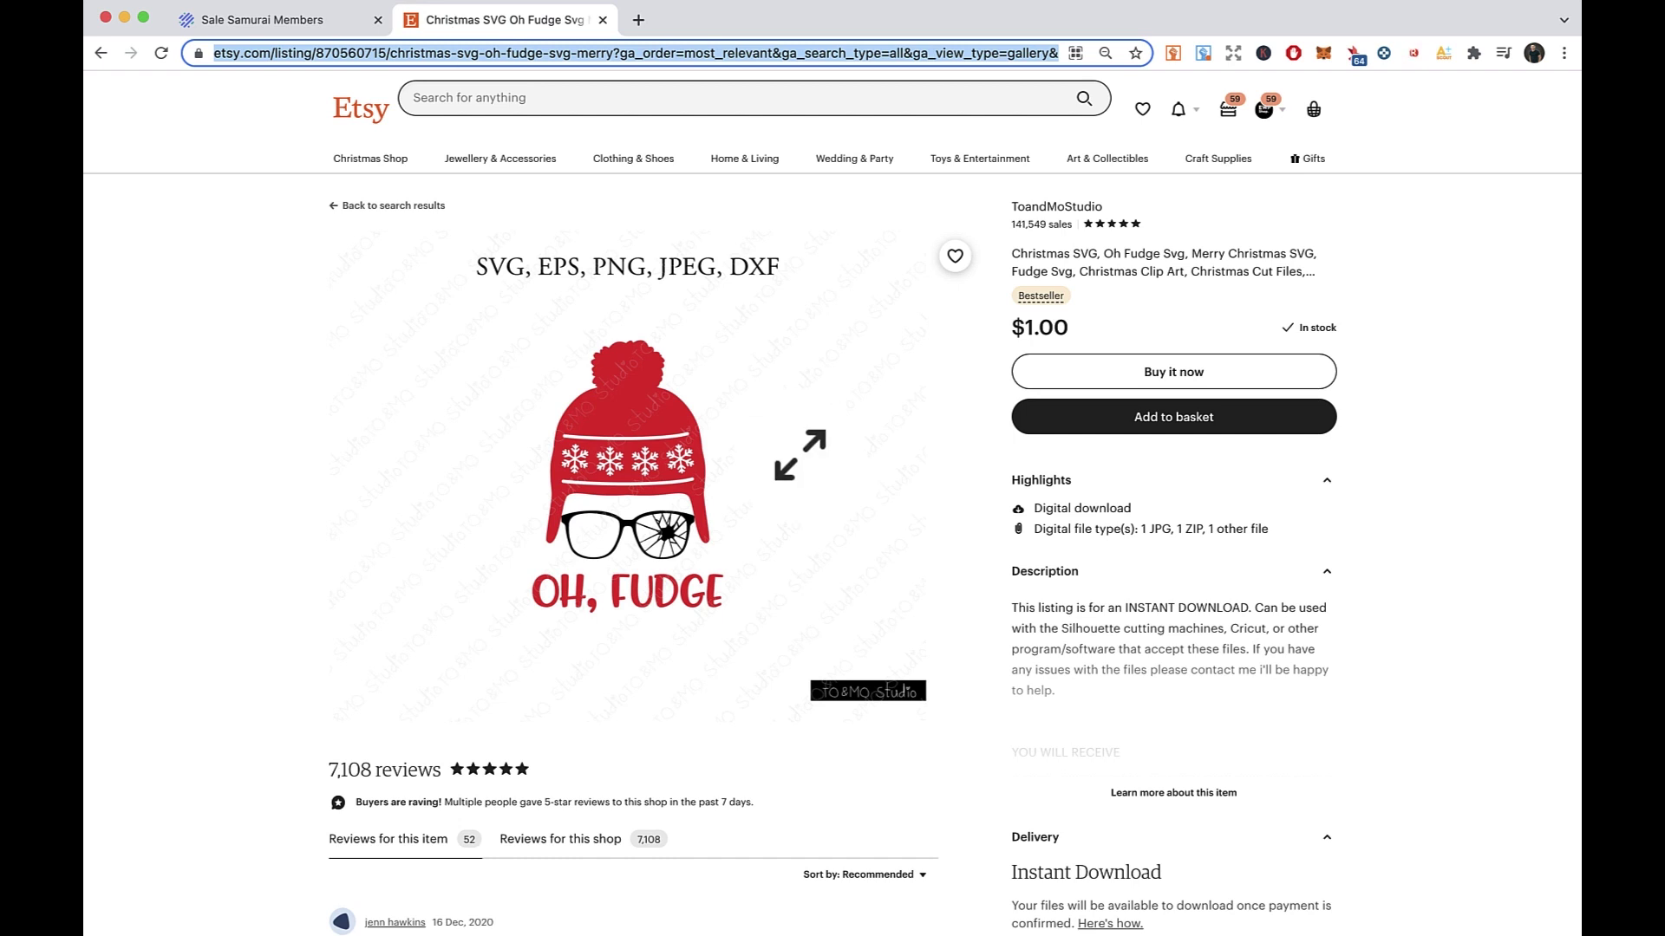
scroll(1092, 325, "left", 5)
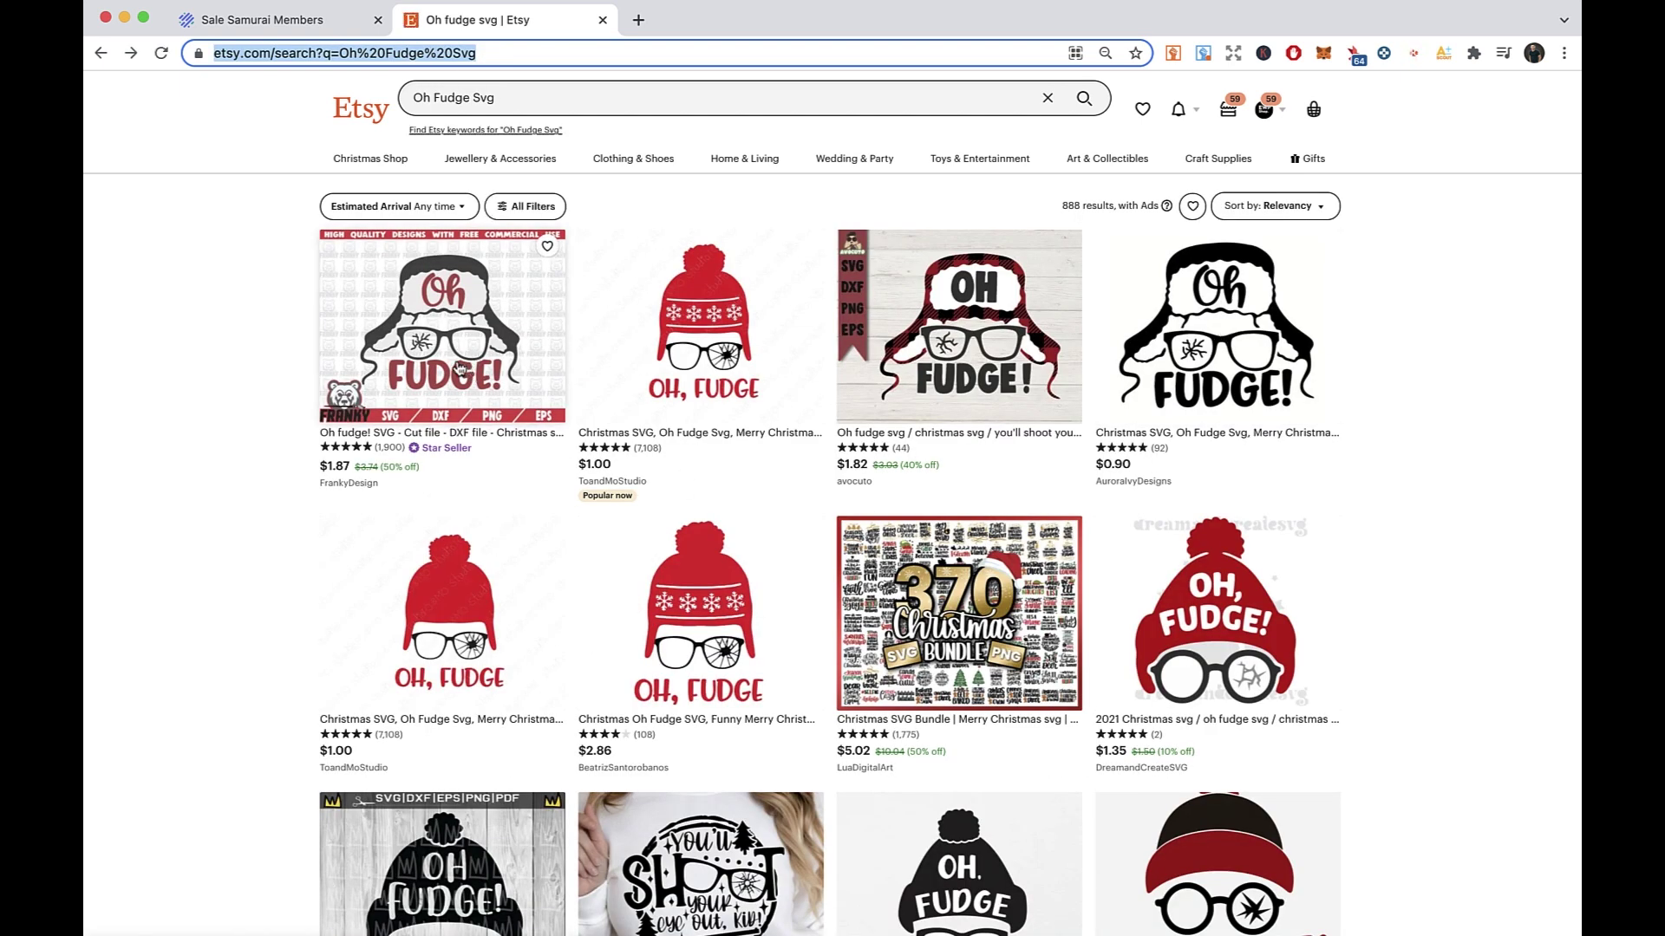
left_click(456, 359)
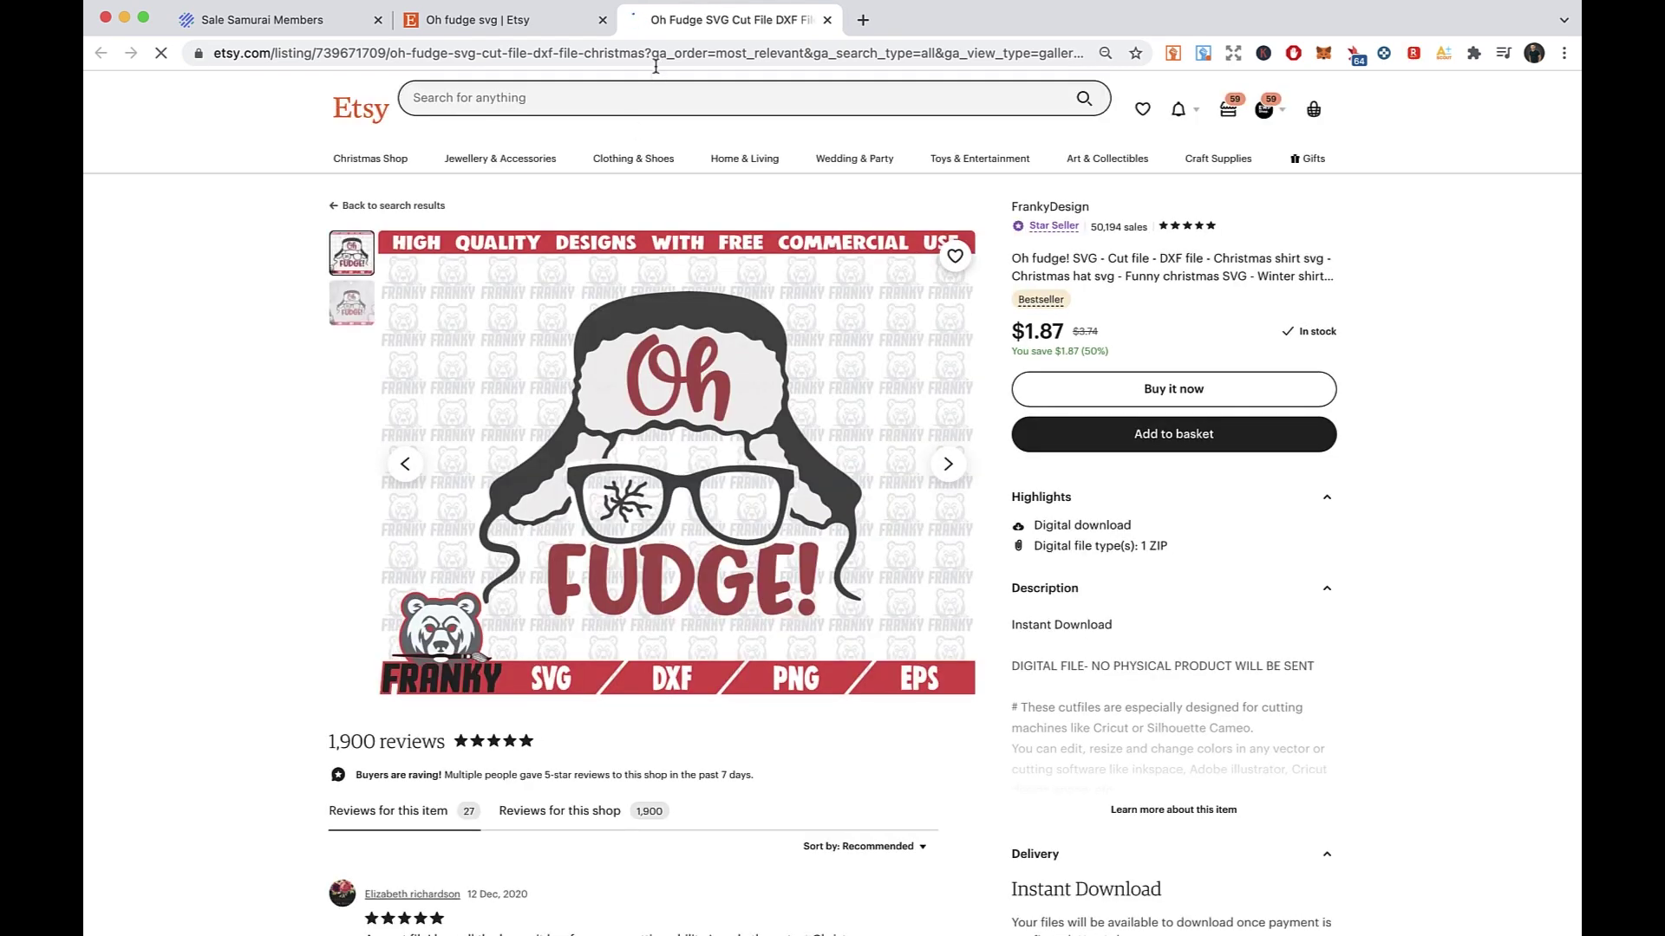
left_click(656, 55)
- Paste the FrankyDesign listing link into Sale Samurai's Single Listing search and run it
left_click(325, 21)
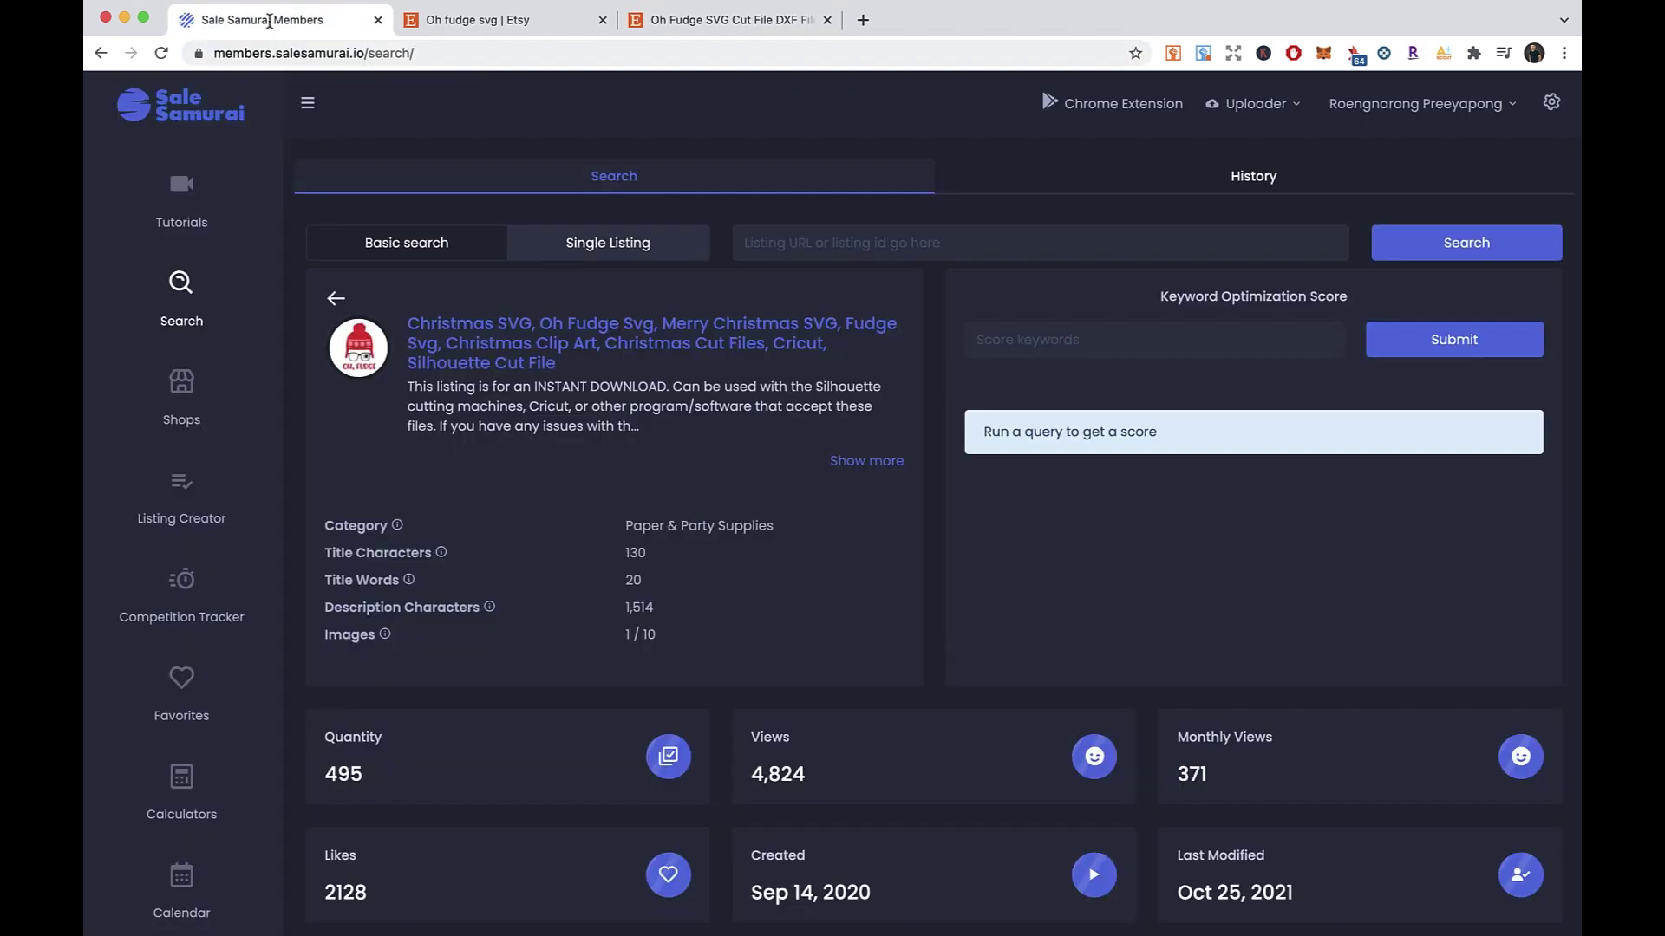
left_click(867, 245)
key("ctrl+v")
left_click(1404, 257)
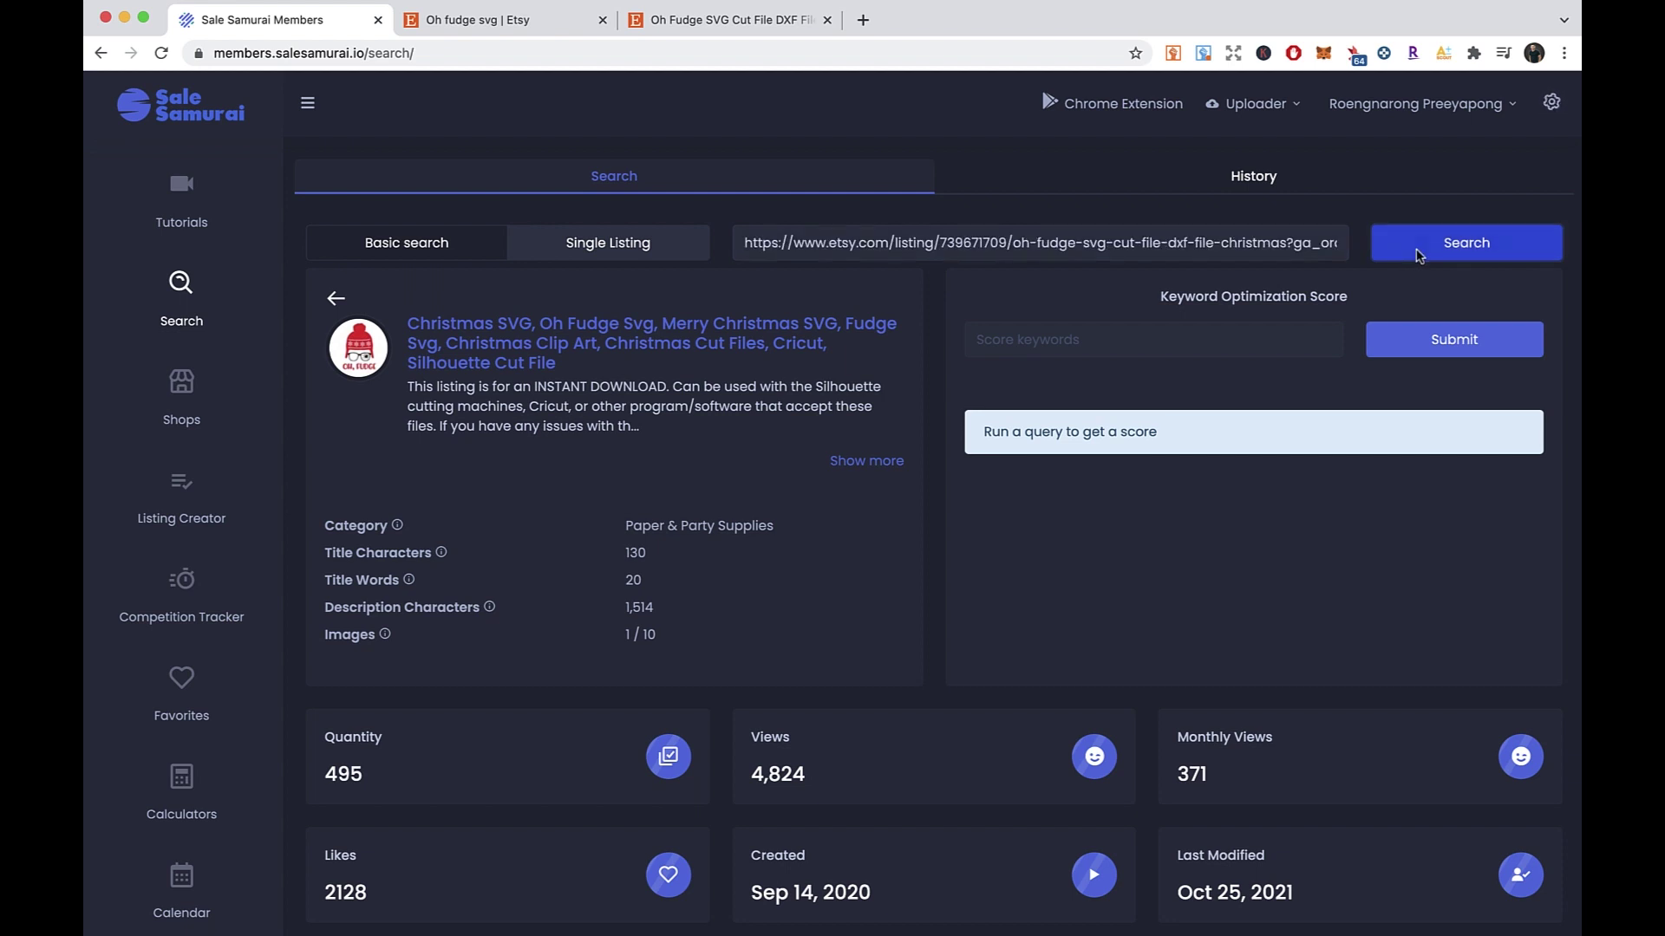
- Scroll through FrankyDesign's listing stats, highlighting the 760-days age value
scroll(859, 535, "down", 4)
right_click(945, 429)
left_click(859, 444)
left_click_drag(751, 737, 843, 739)
left_click(790, 796)
scroll(789, 796, "down", 3)
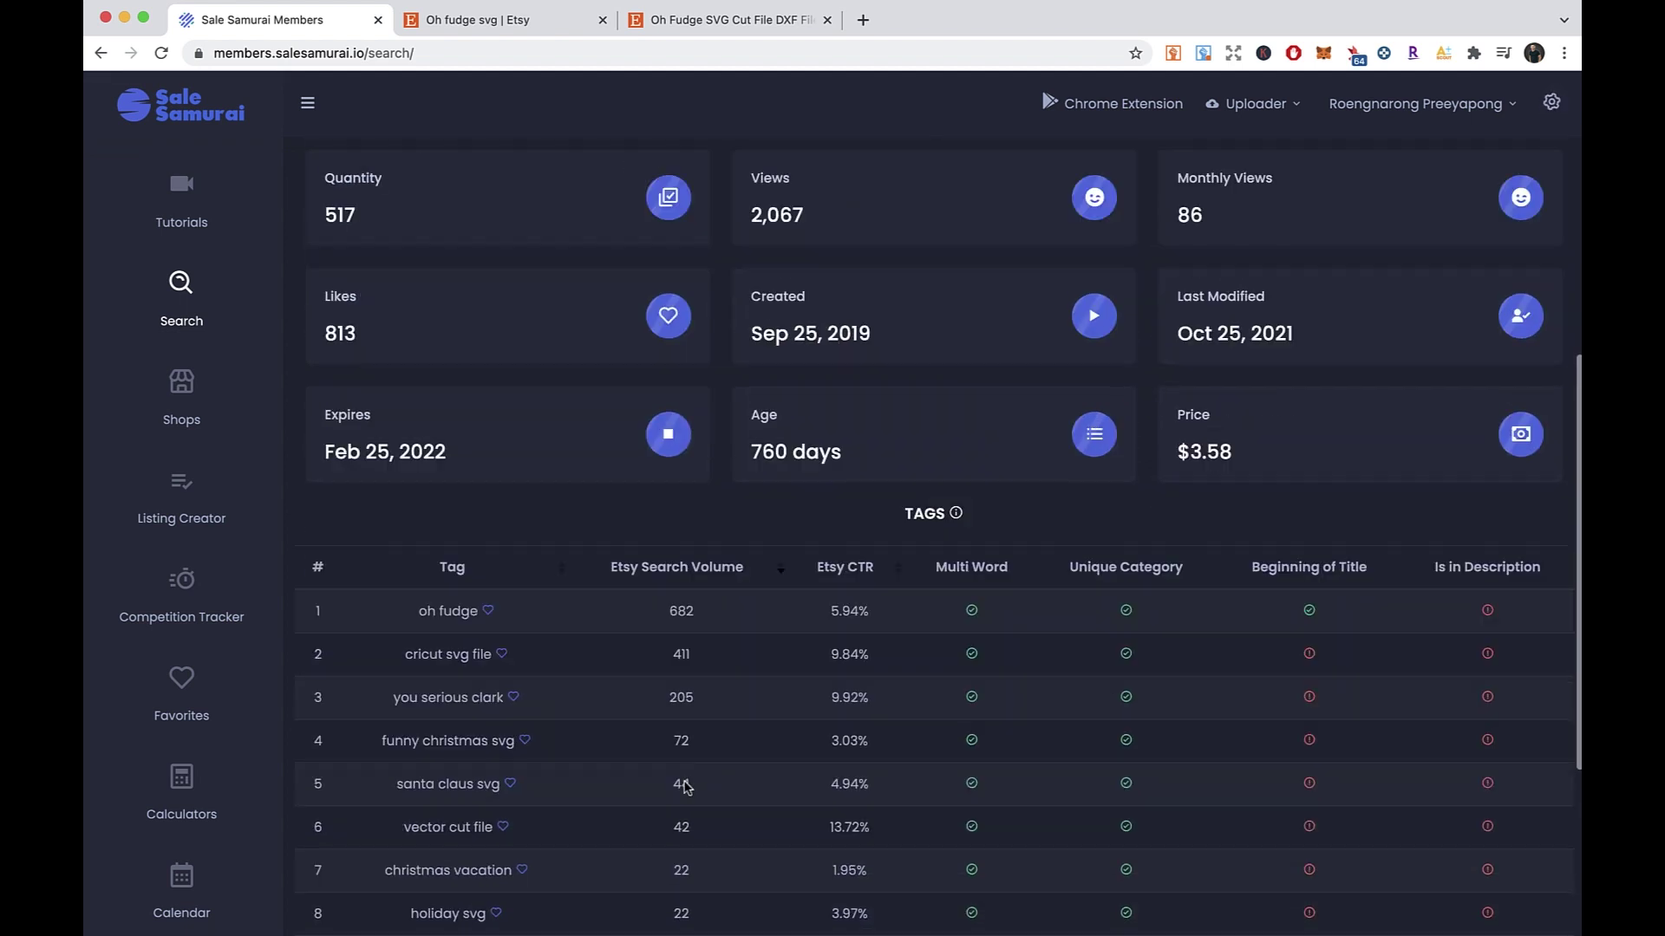
left_click_drag(753, 451, 807, 451)
- Sort the Tags table by ascending Etsy Search Volume and scroll through it
left_click(676, 567)
scroll(598, 558, "down", 3)
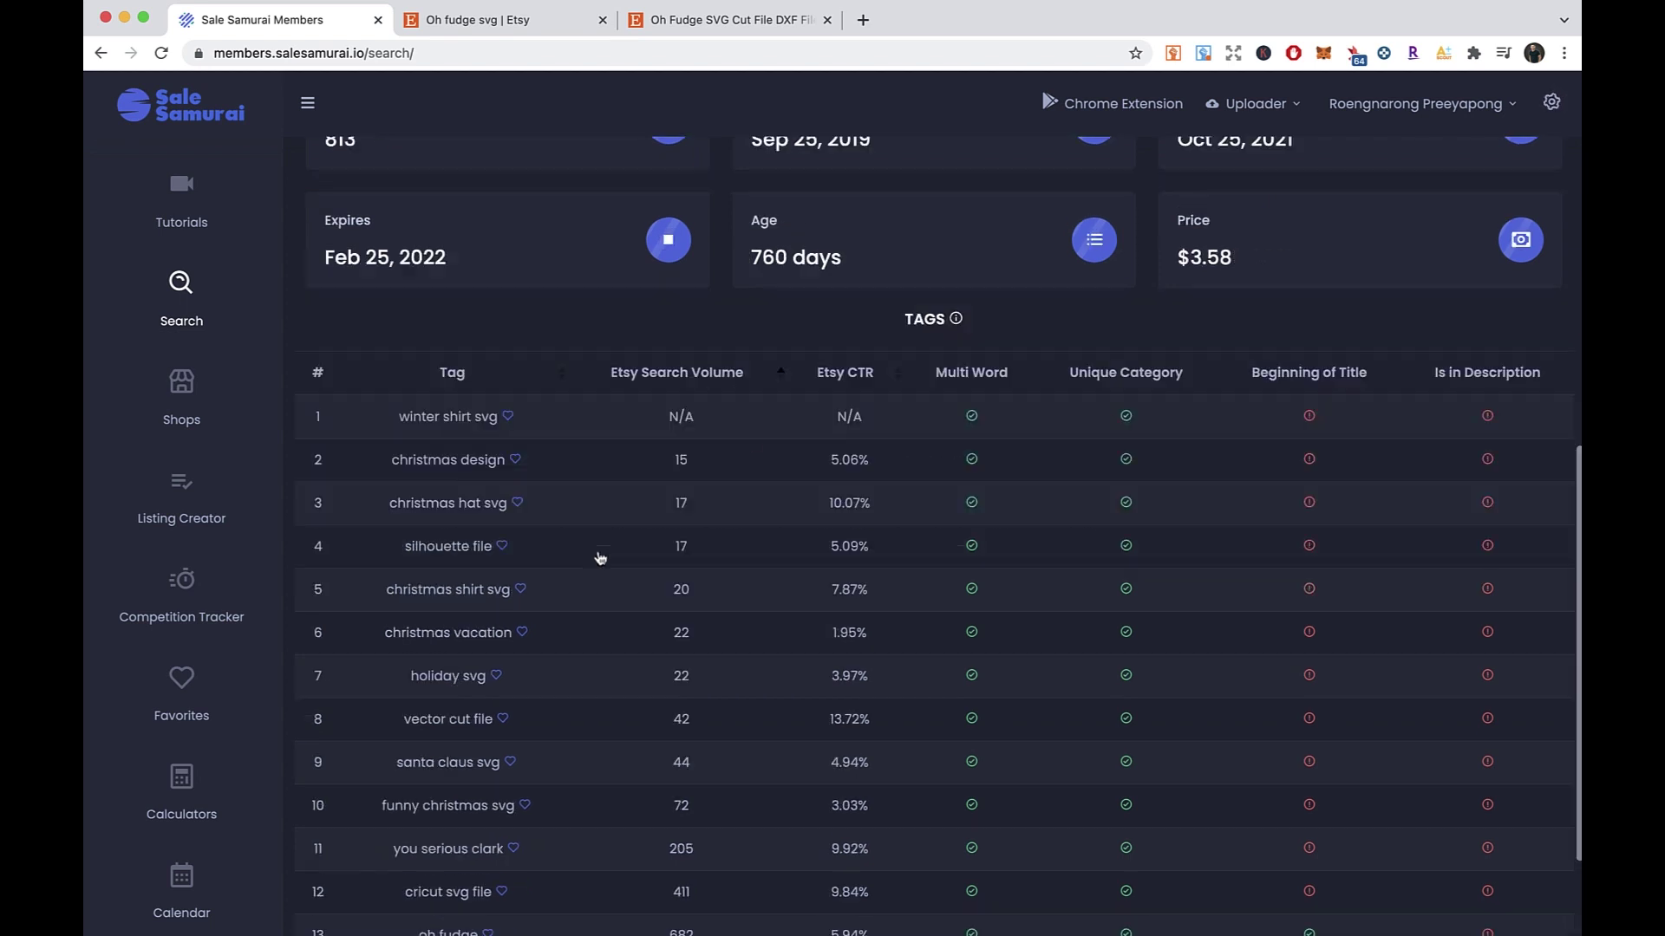
scroll(445, 396, "up", 1)
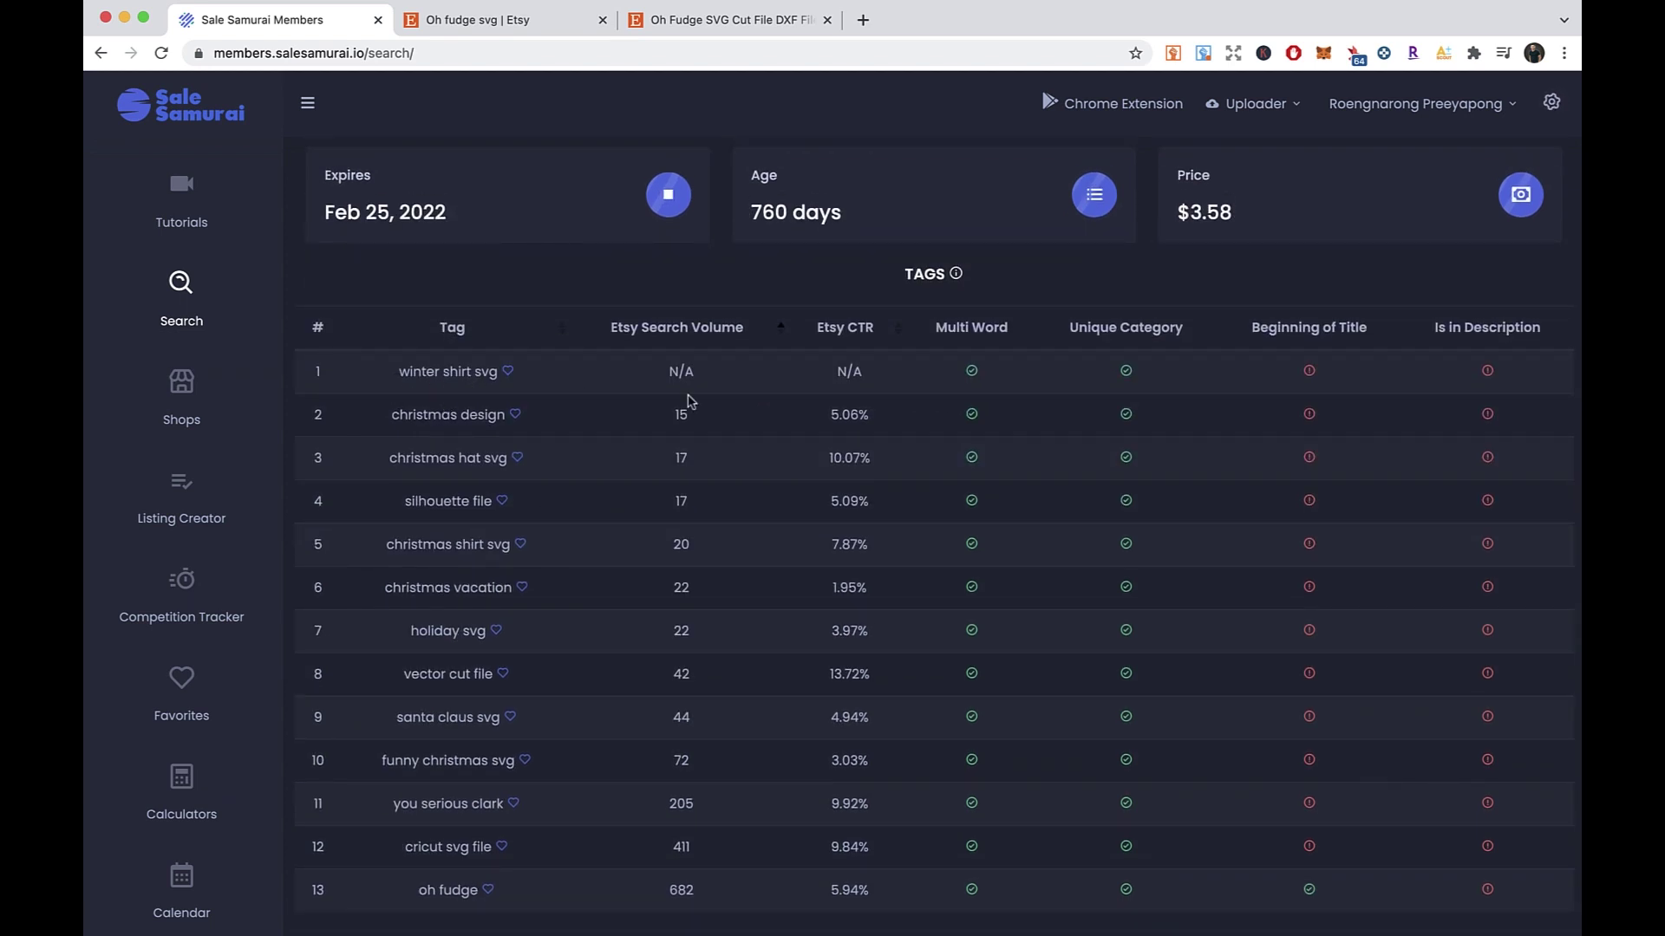
scroll(573, 460, "down", 2)
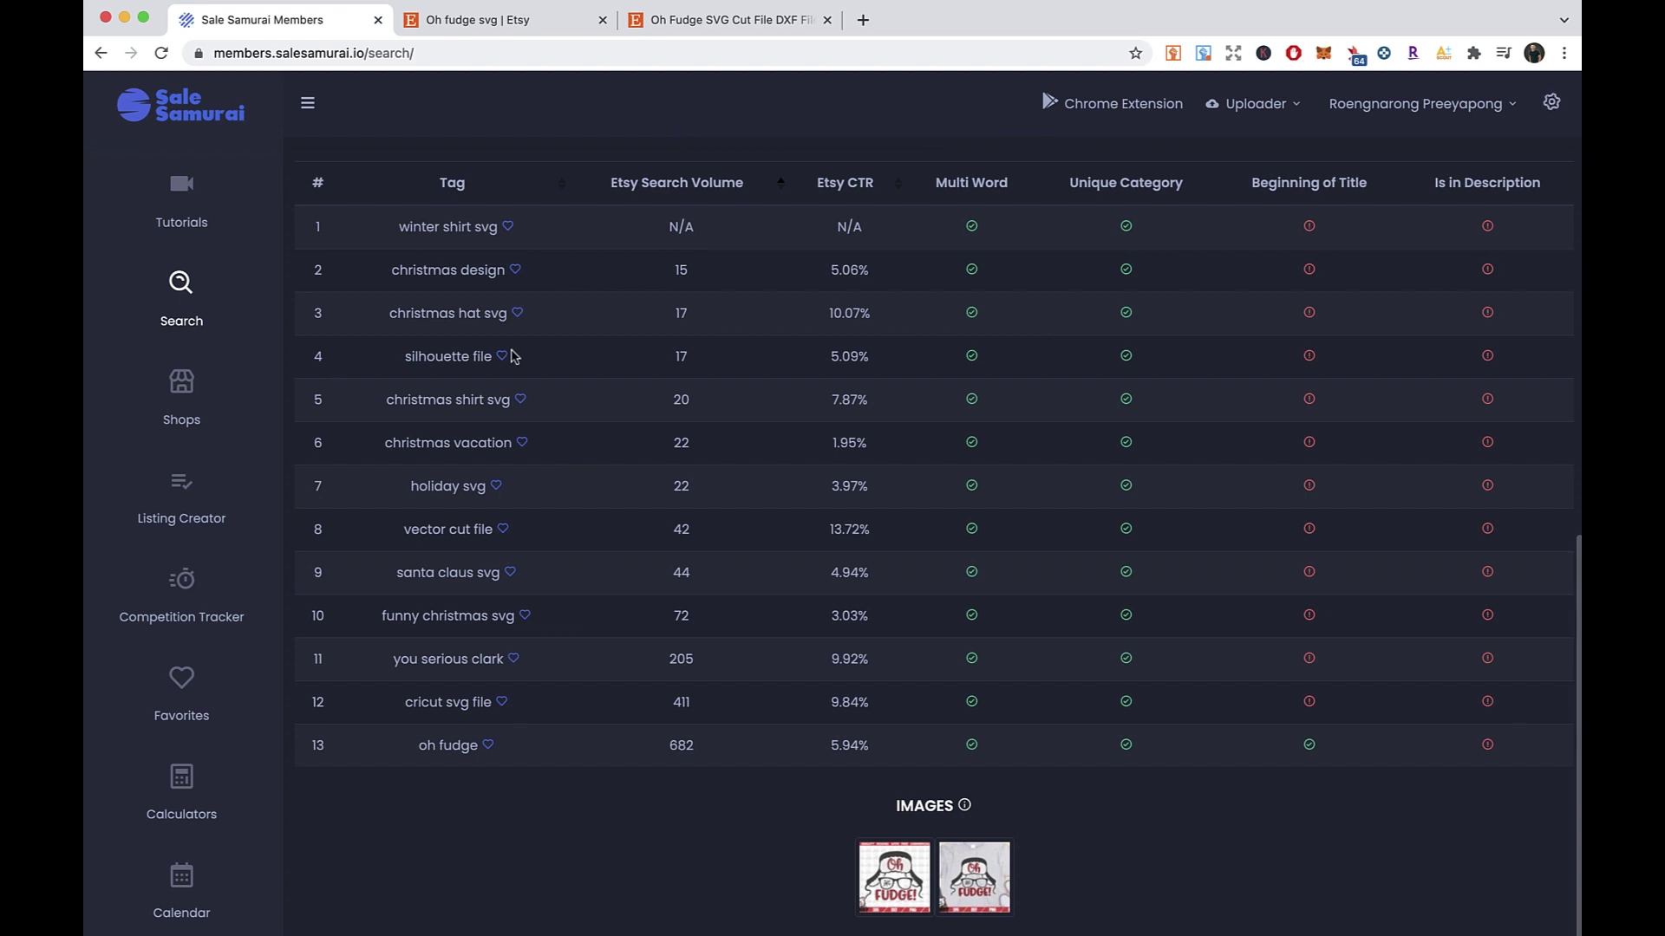
scroll(517, 373, "up", 2)
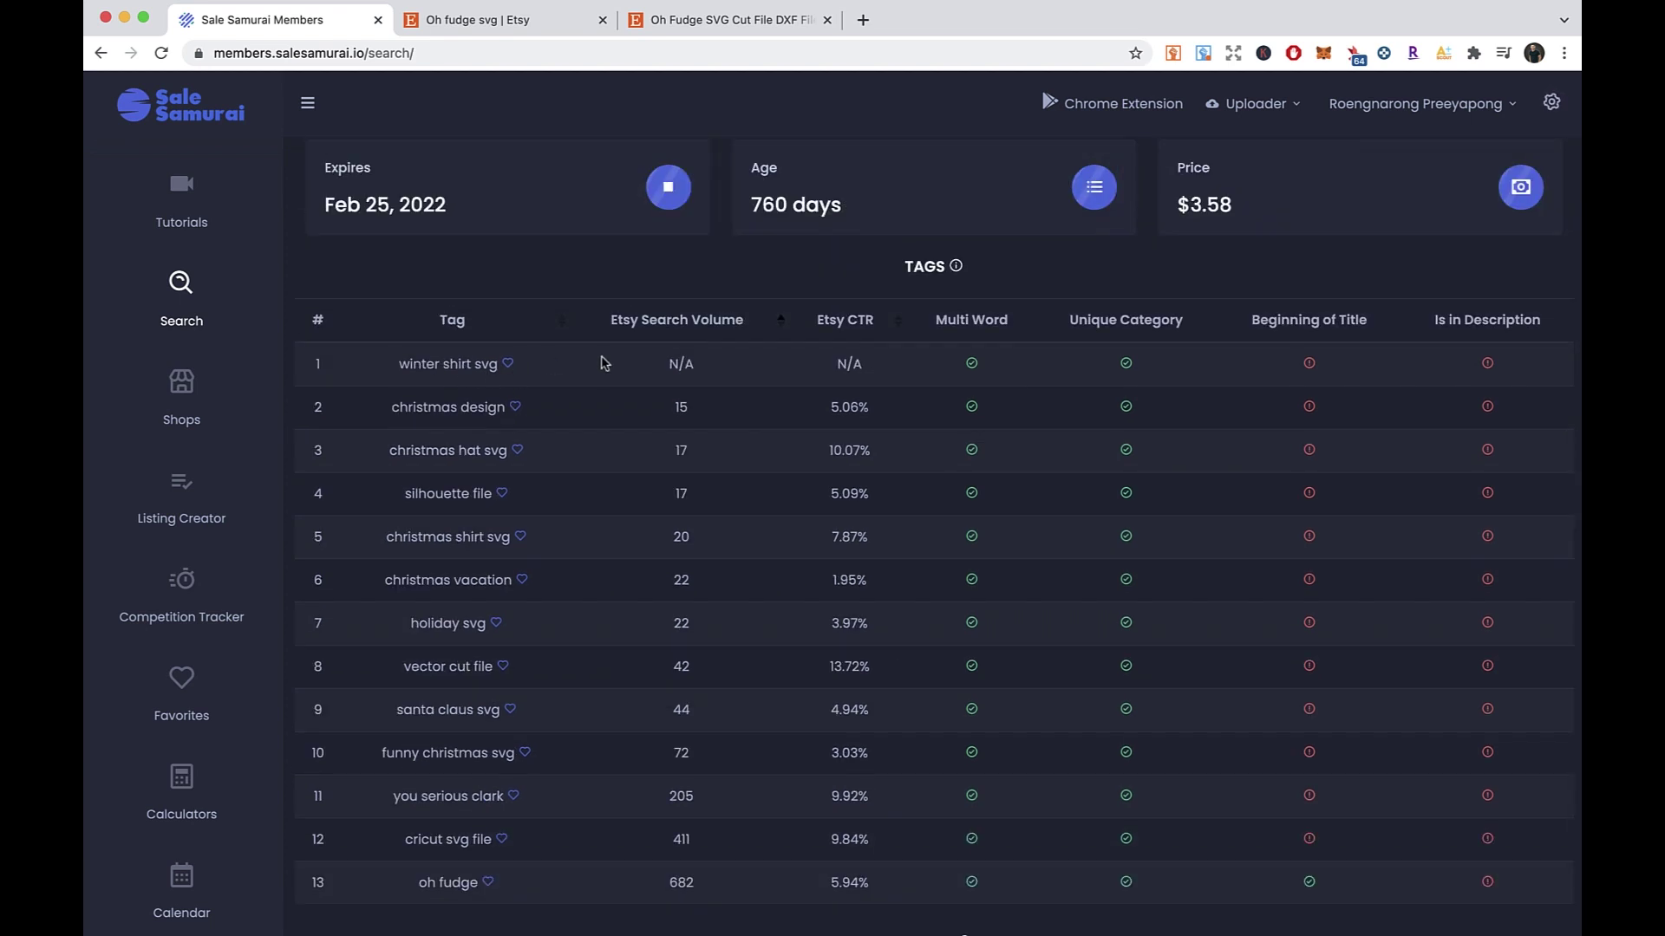
scroll(610, 612, "up", 1)
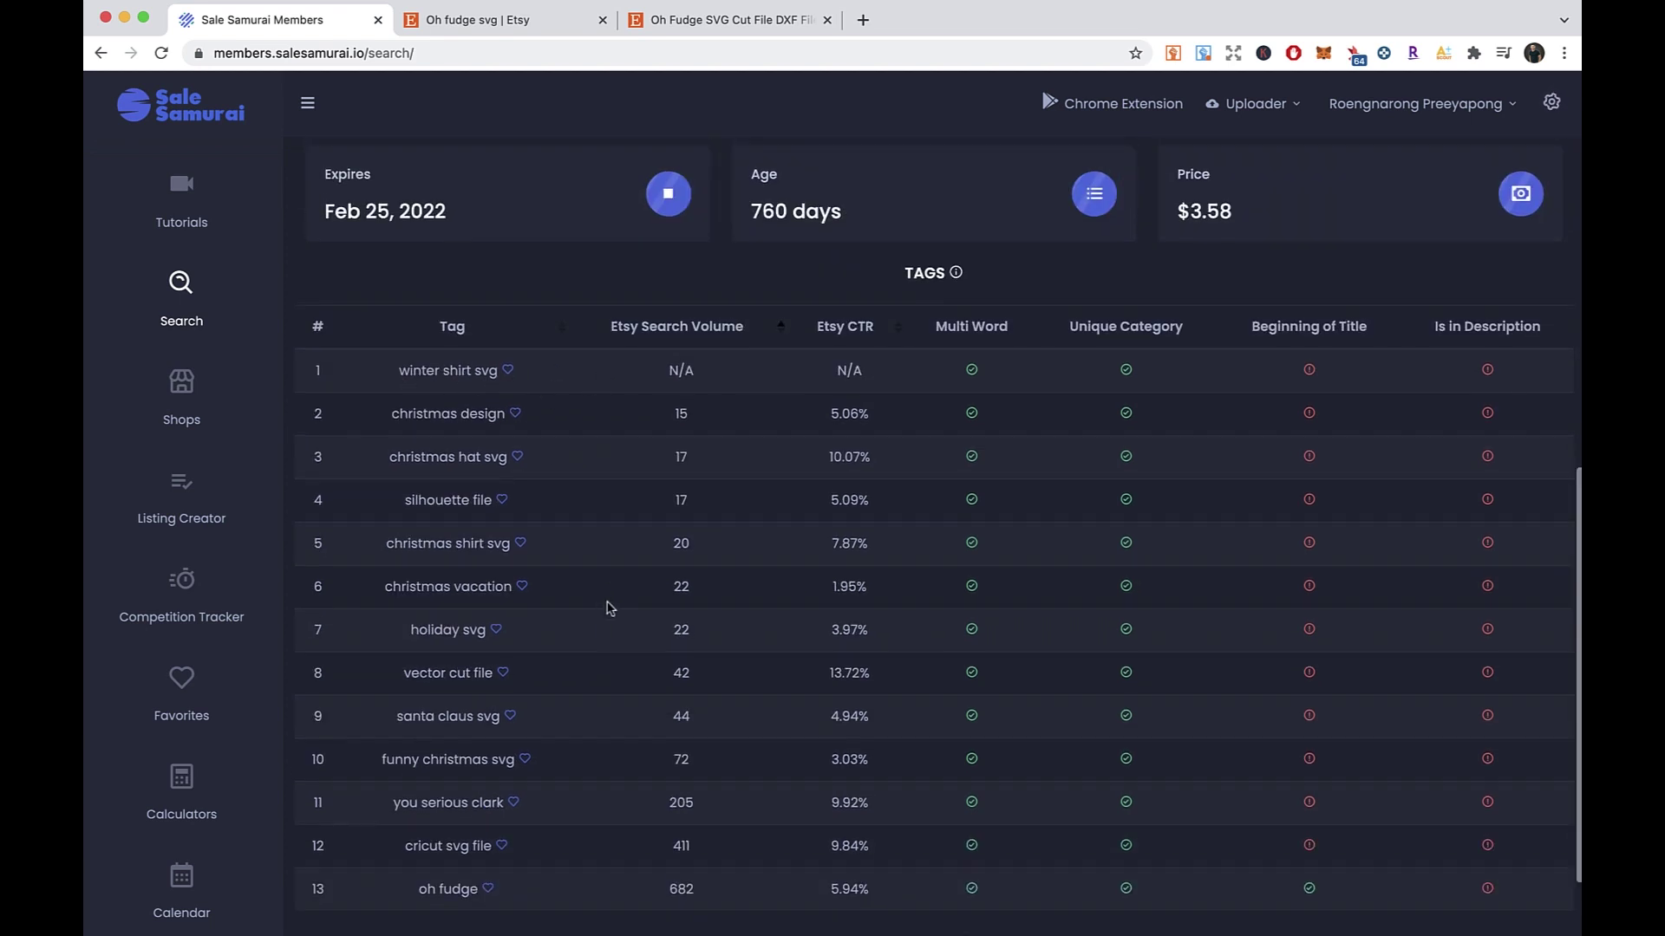
scroll(596, 694, "down", 1)
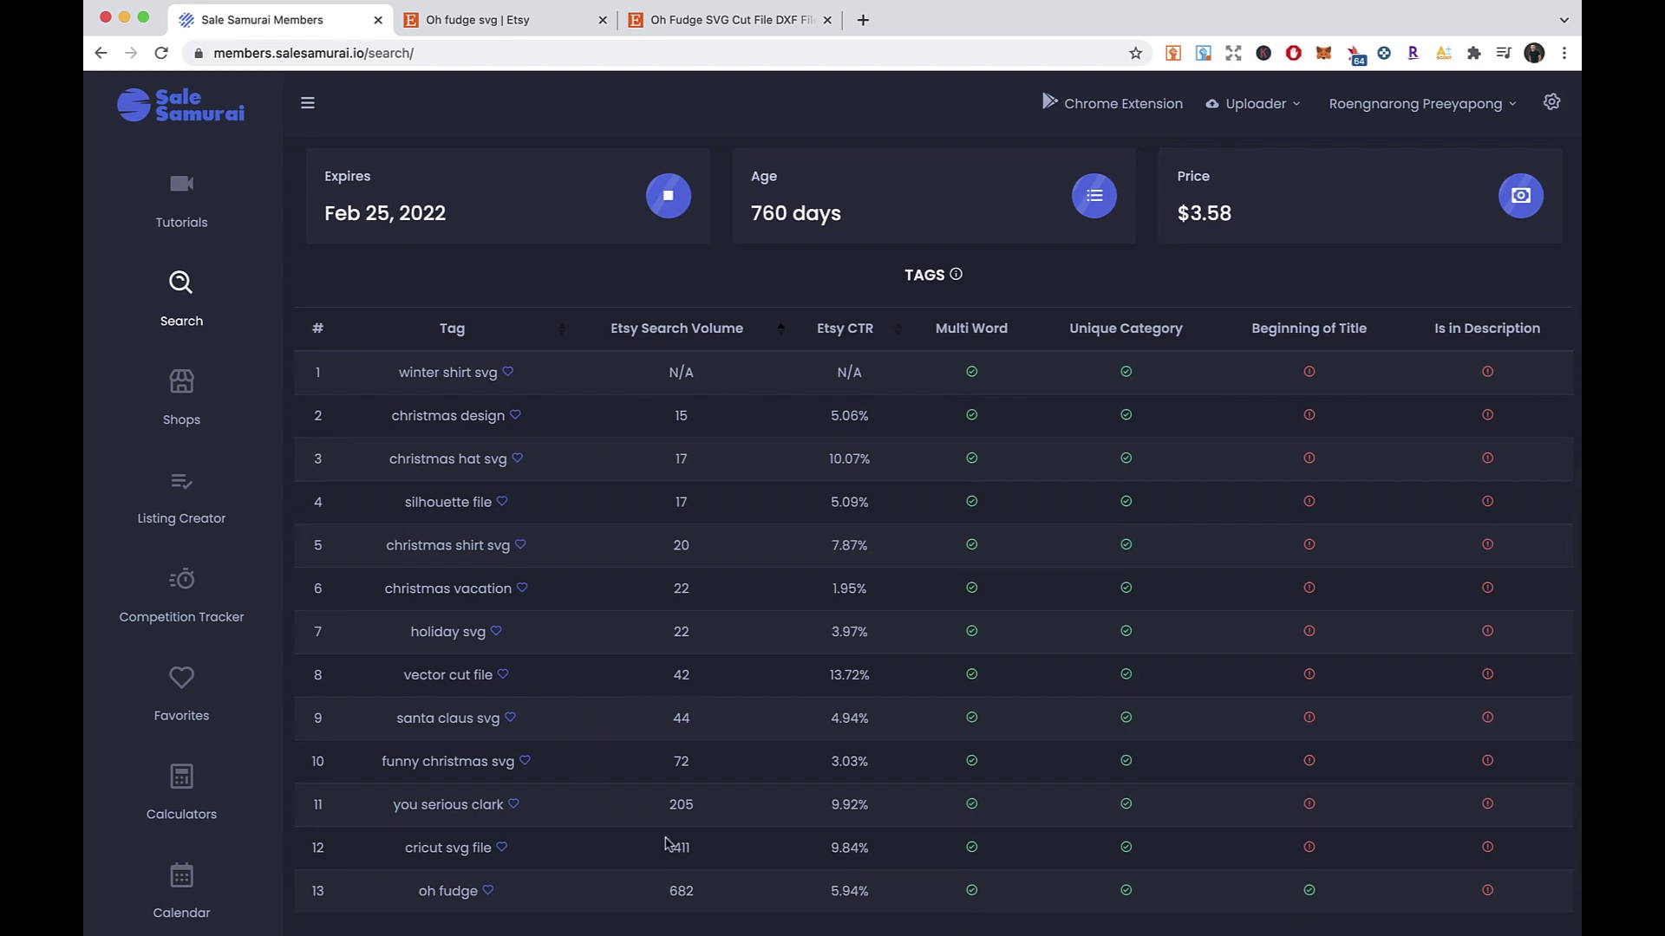
- Highlight the tags oh fudge (682), you serious clark (205) and cricut svg file (411)
left_click_drag(480, 895, 424, 891)
left_click_drag(667, 893, 726, 899)
left_click(600, 893)
left_click_drag(699, 808, 379, 808)
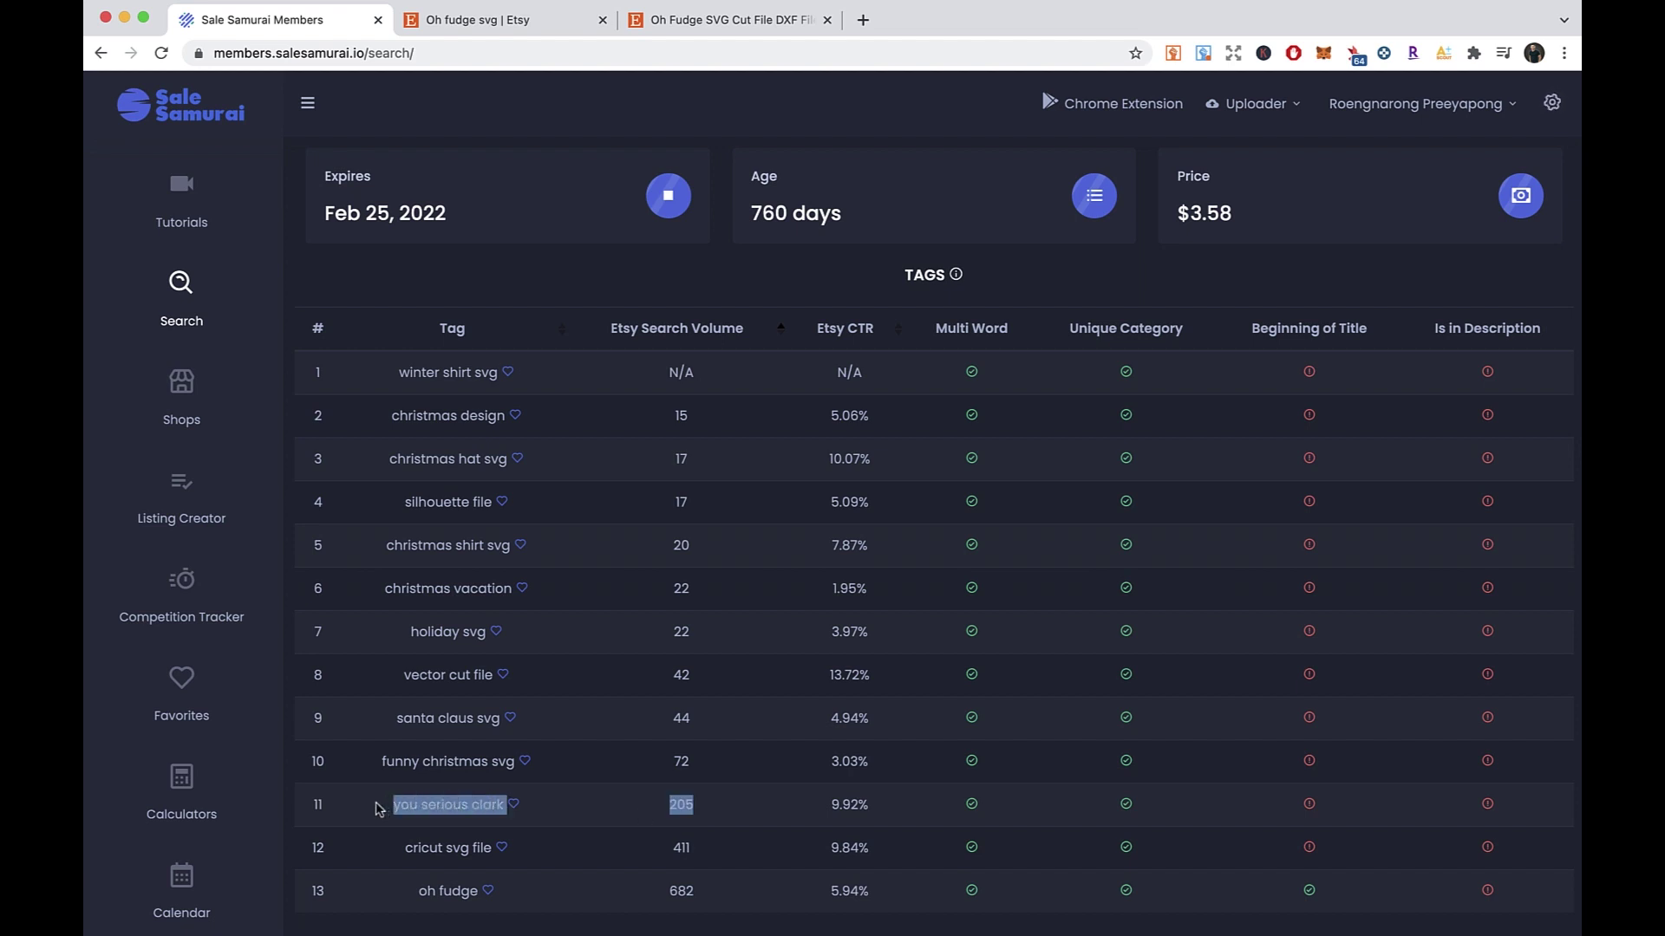
left_click(578, 862)
left_click_drag(711, 856, 390, 860)
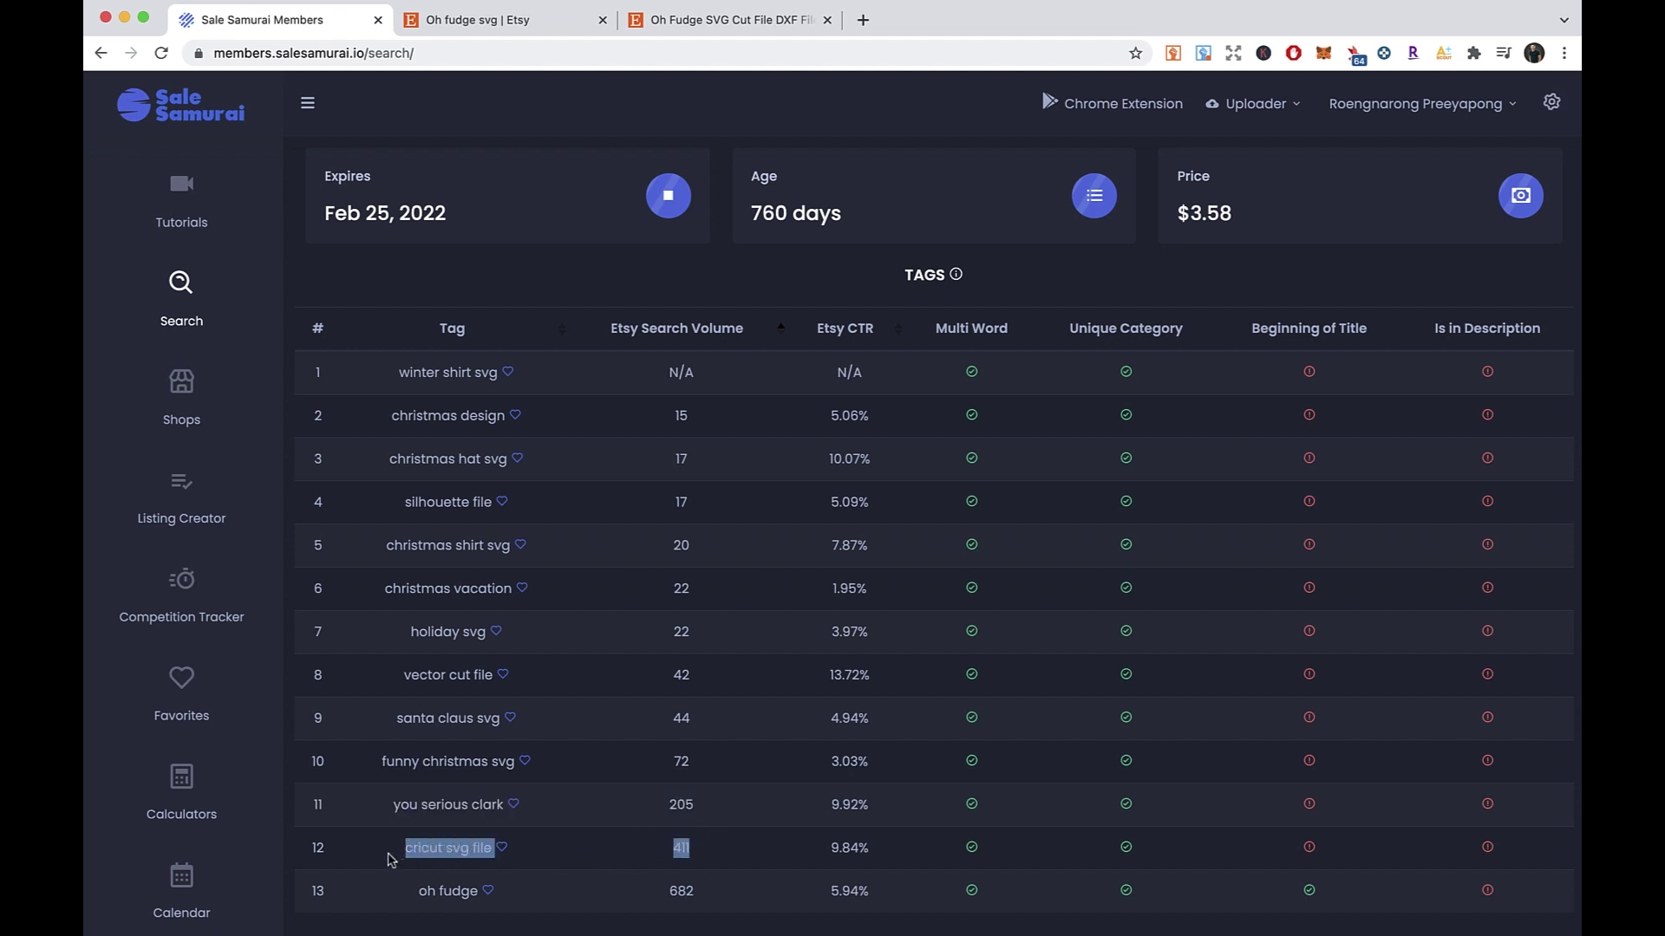
left_click(594, 873)
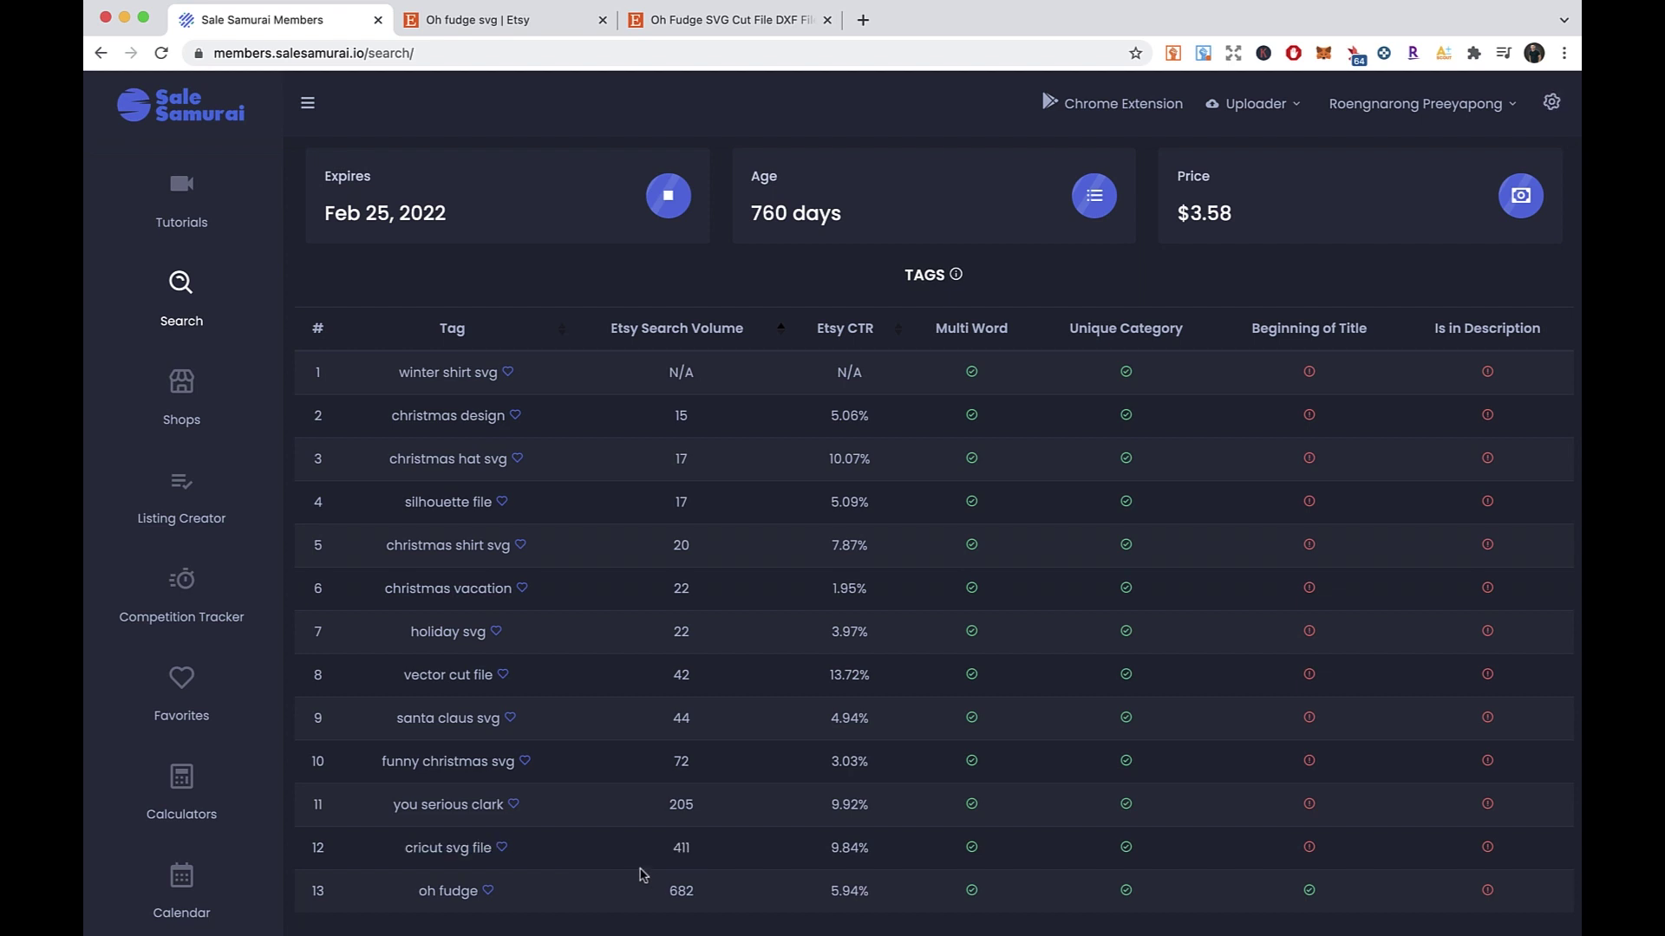
- Highlight tag rows 11–13, then scroll back up the page
scroll(642, 878, "up", 8)
scroll(651, 878, "down", 10)
left_click_drag(659, 743, 632, 633)
left_click(621, 773)
scroll(624, 771, "up", 8)
scroll(630, 769, "up", 5)
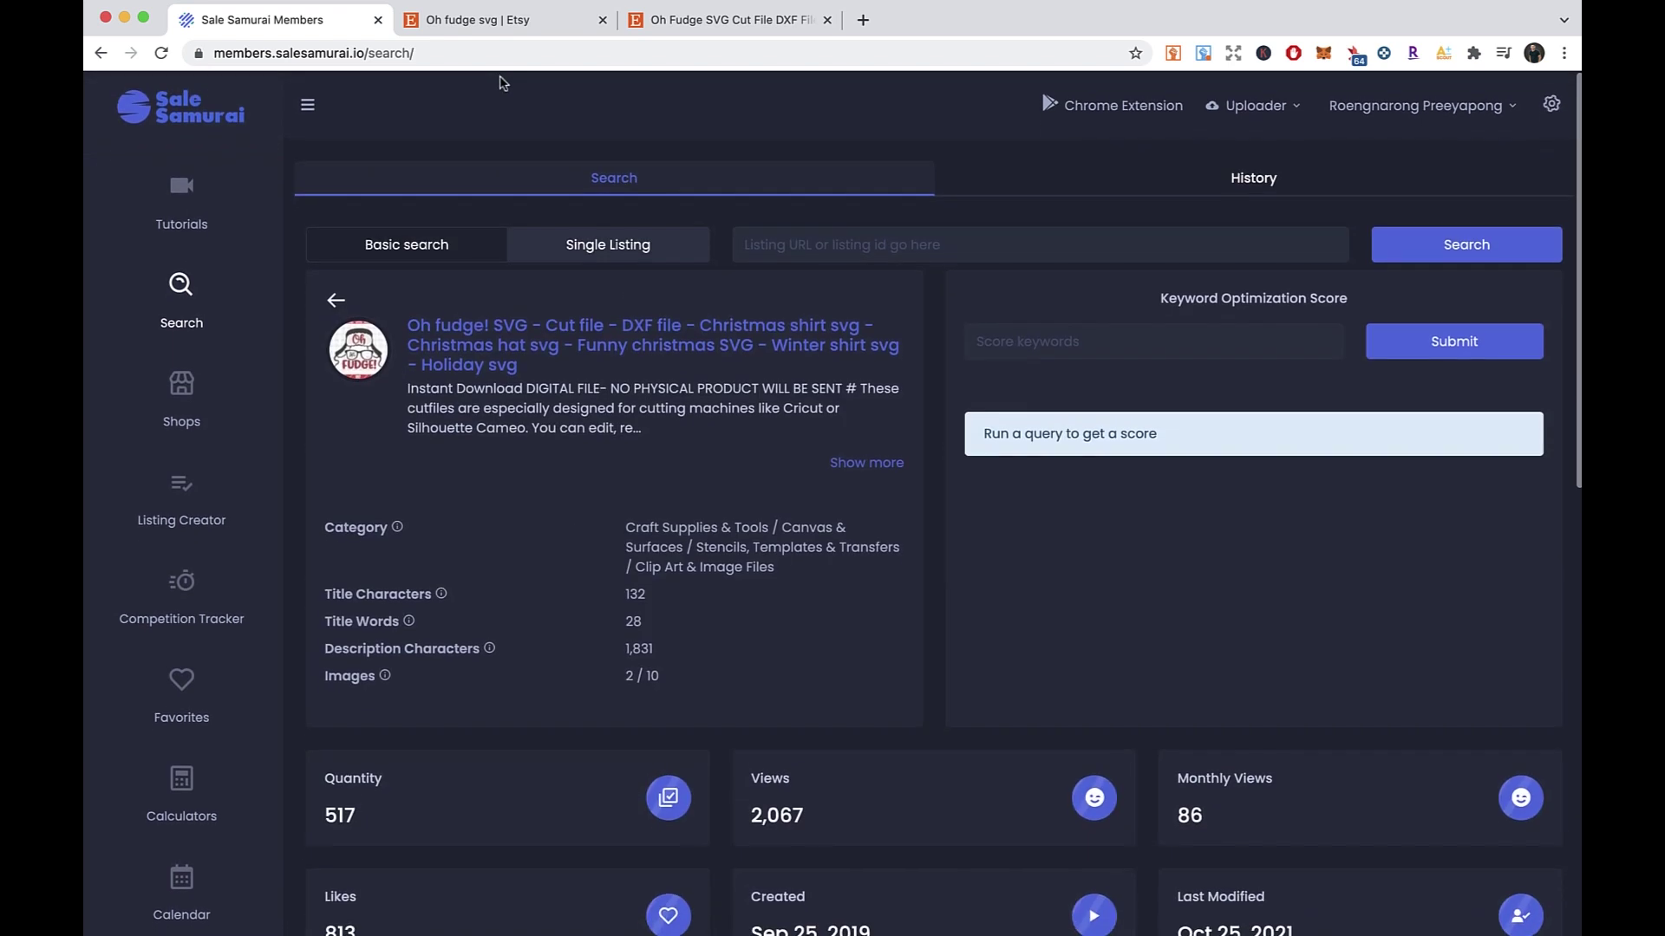
- Open avocuto's Oh fudge svg listing from the Oh Fudge Svg search results in a new tab
left_click(546, 19)
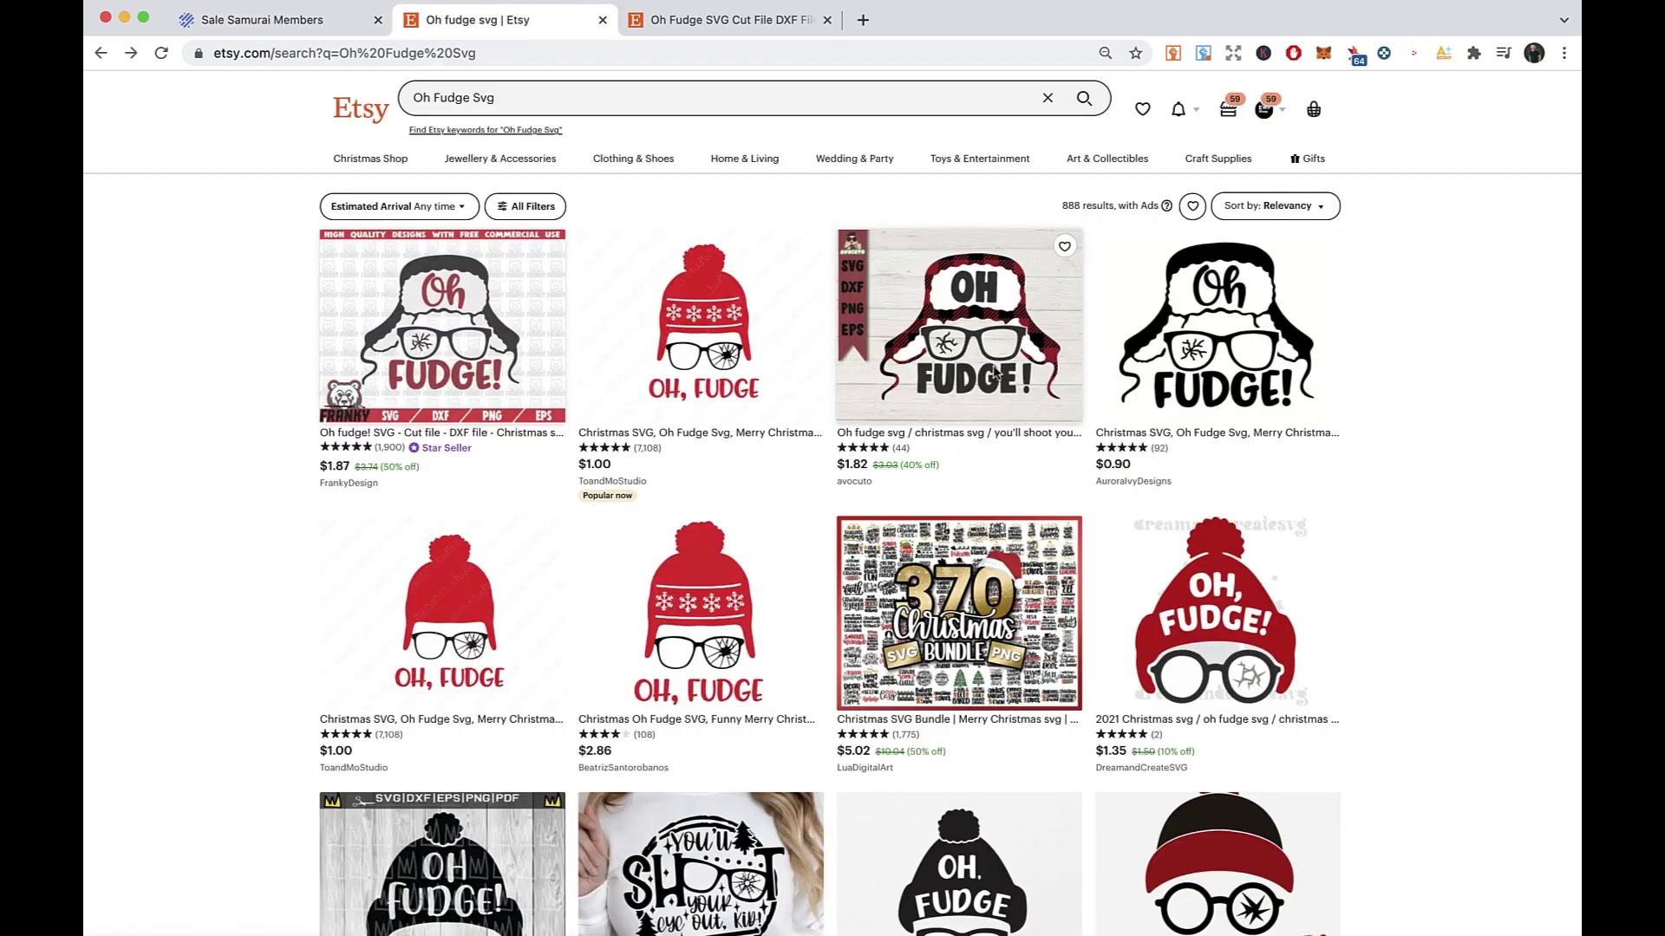
left_click(990, 375)
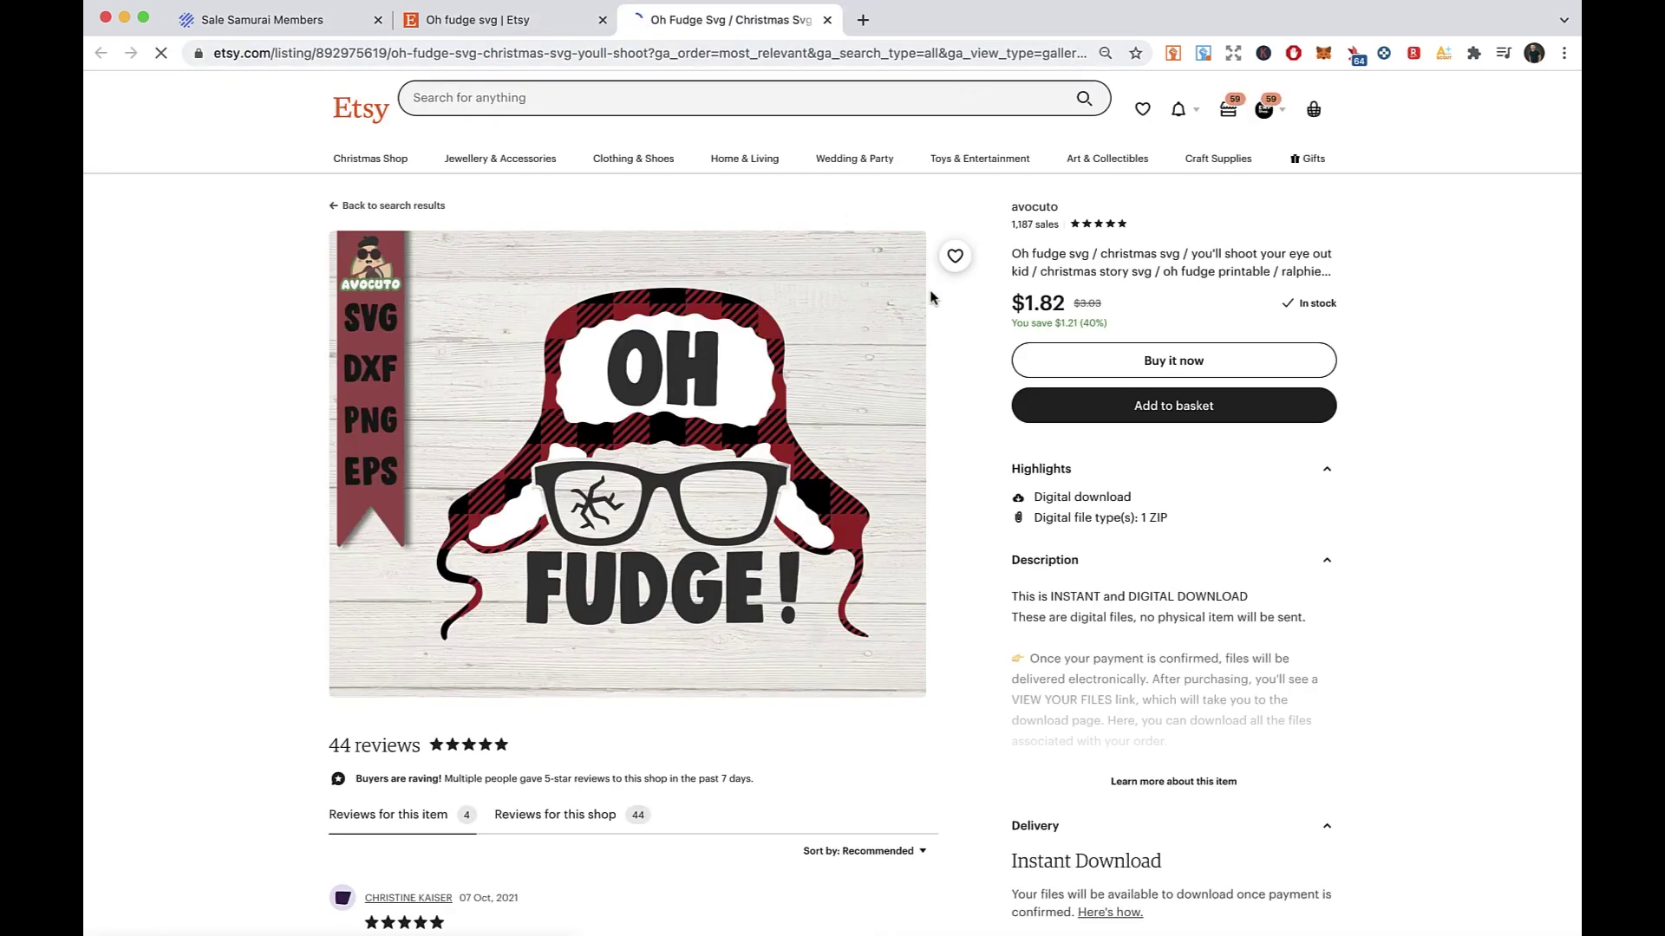
scroll(910, 308, "down", 7)
scroll(486, 341, "up", 7)
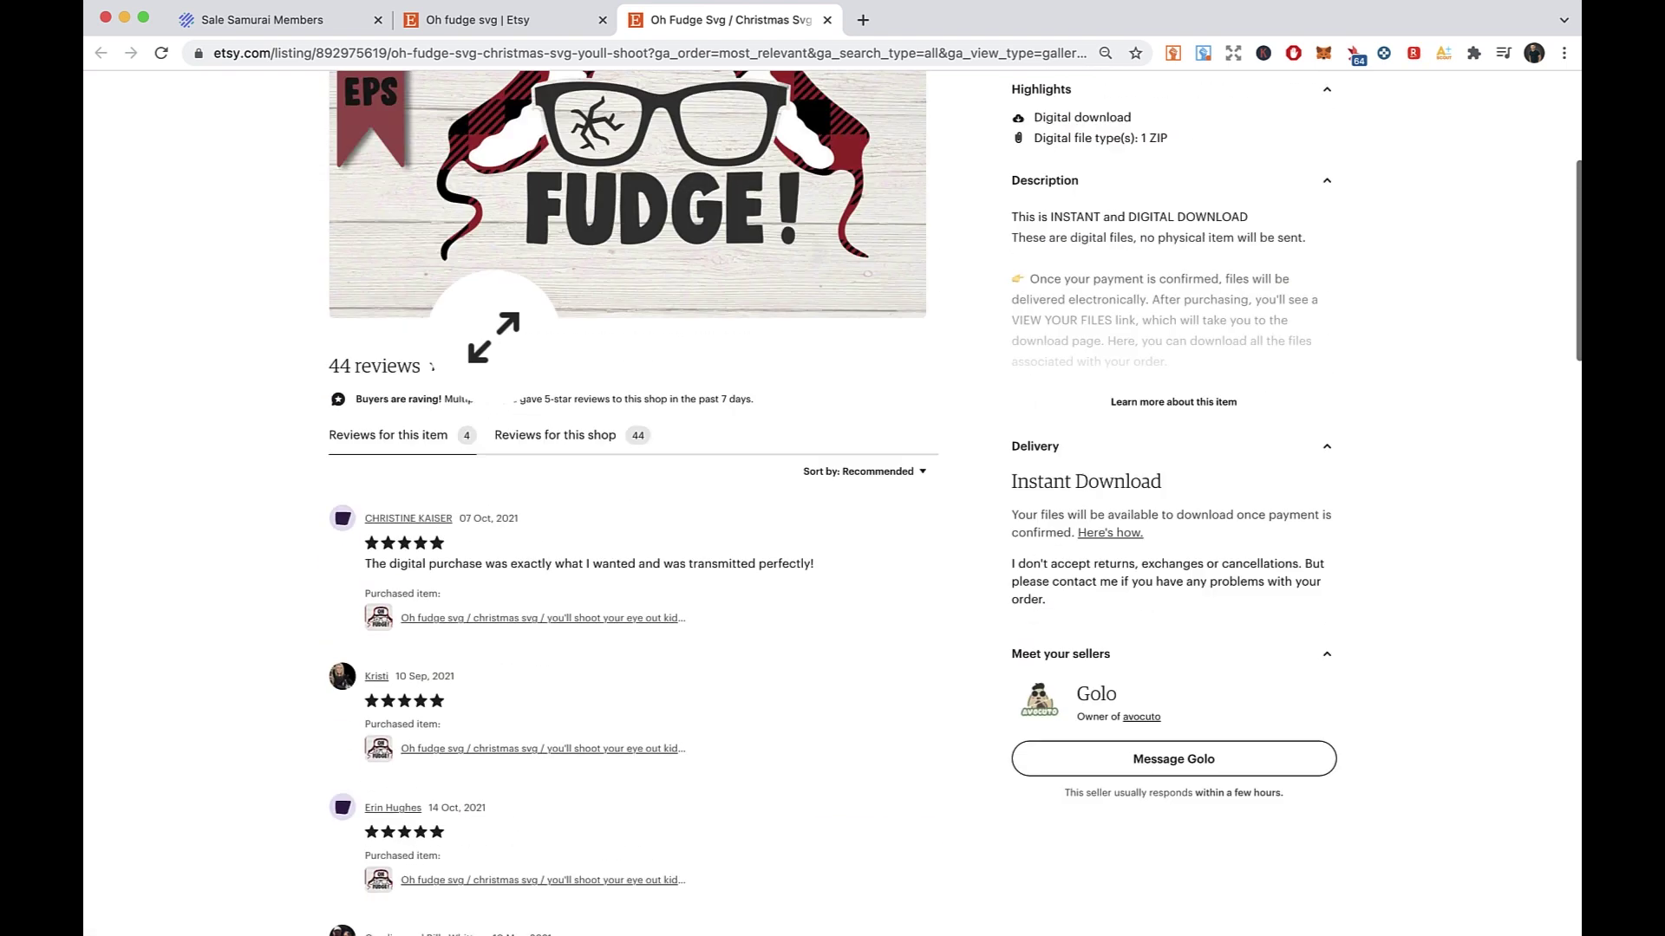
- Copy the listing's URL and look it up via Sale Samurai's Listing URL search
left_click(648, 61)
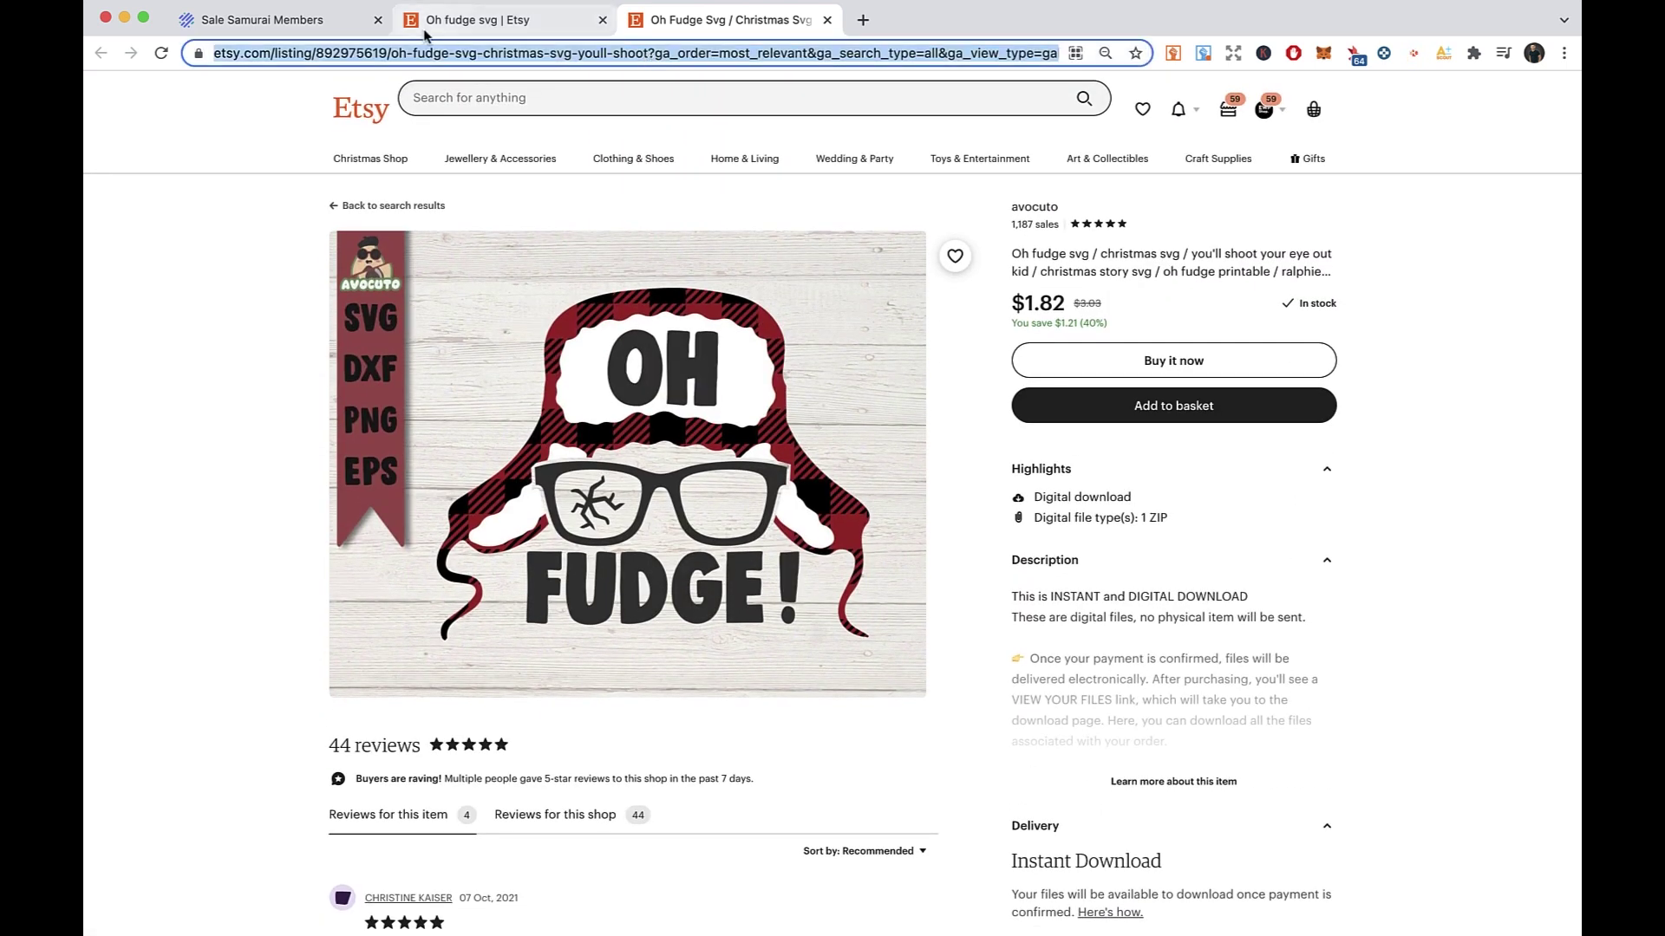
left_click(251, 20)
left_click(1055, 246)
key("ctrl+v")
left_click(1418, 238)
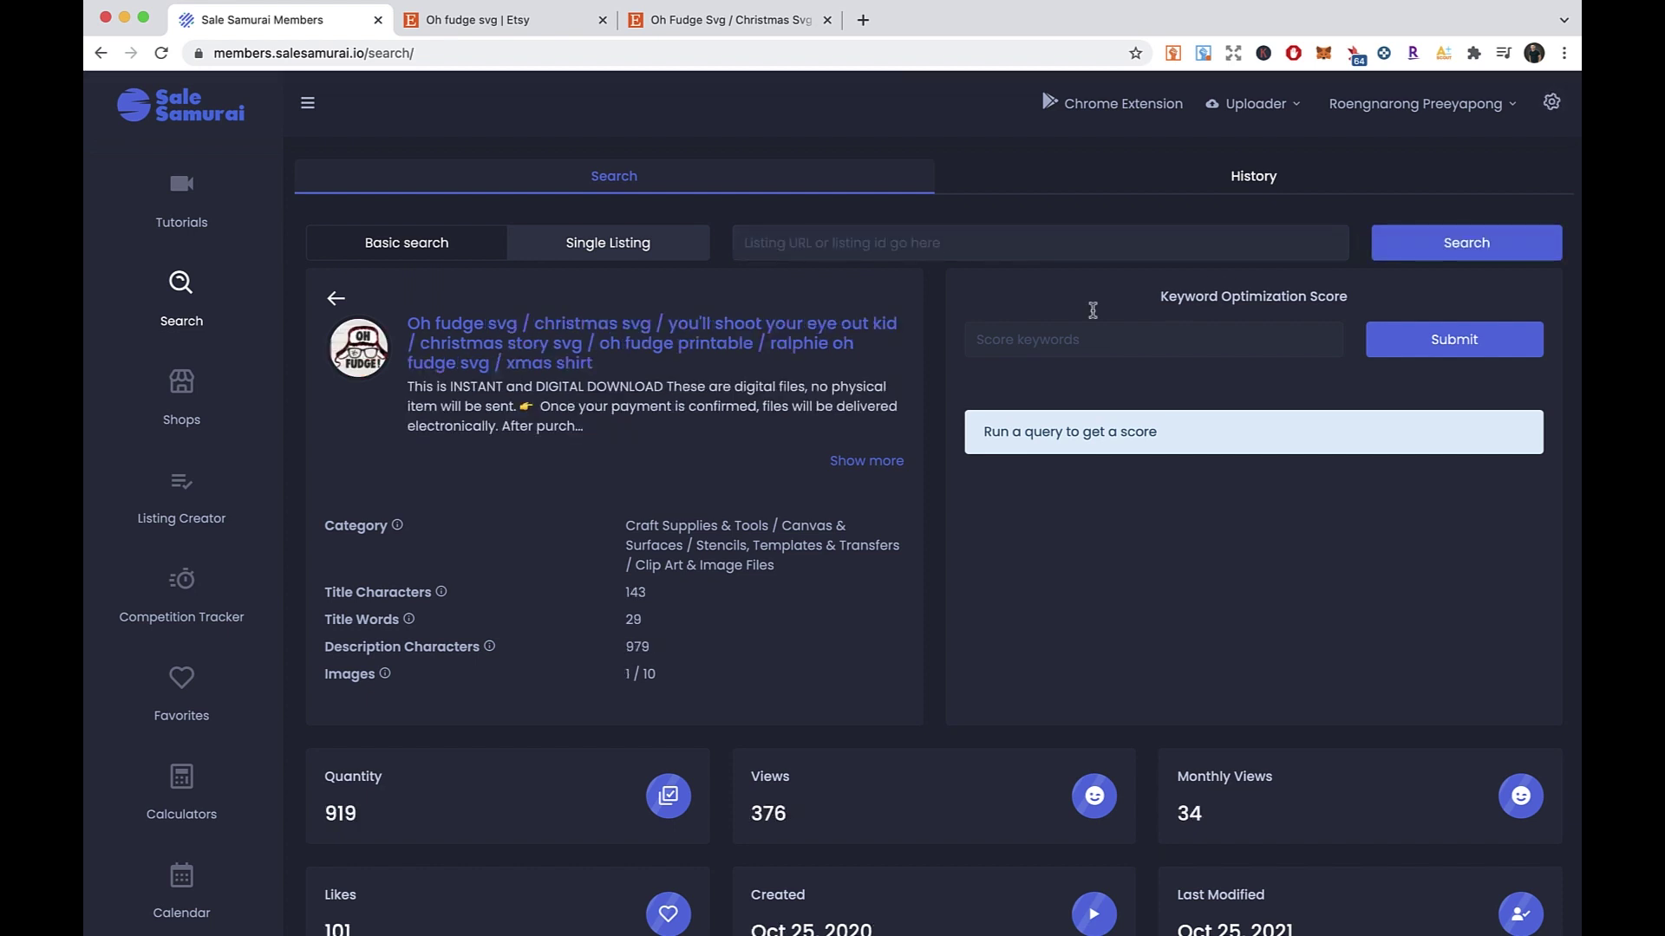
- Scroll down to the tag table and highlight christmas svg's 26,612 search volume
right_click(929, 368)
left_click(888, 379)
scroll(892, 384, "down", 1)
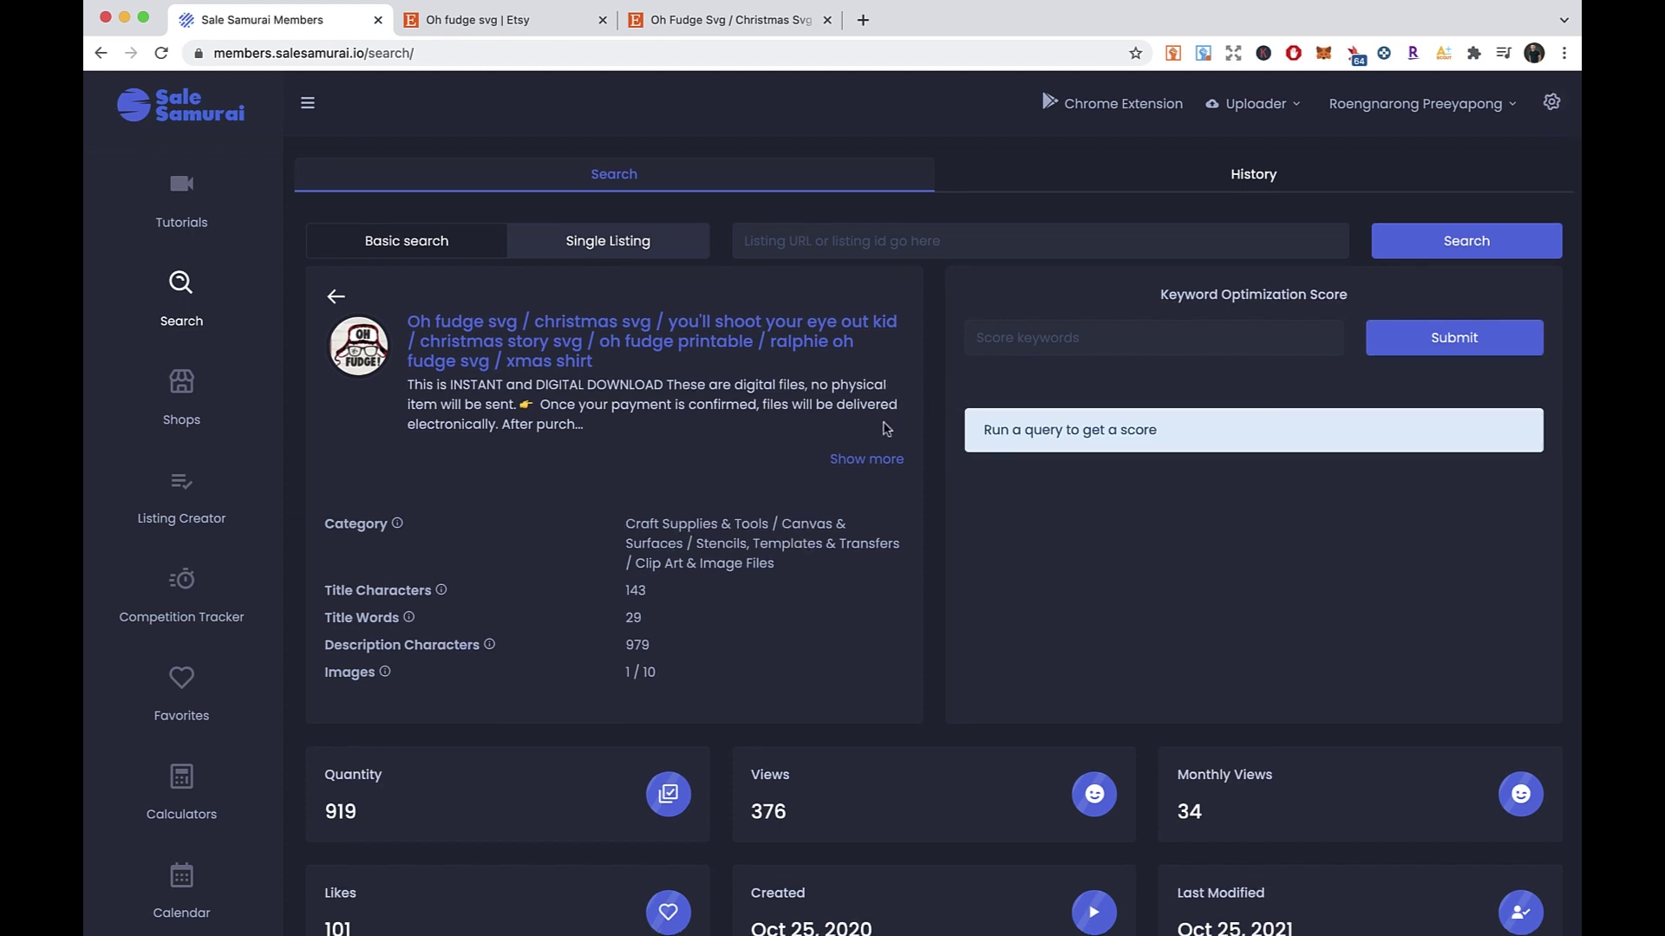
scroll(790, 515, "down", 8)
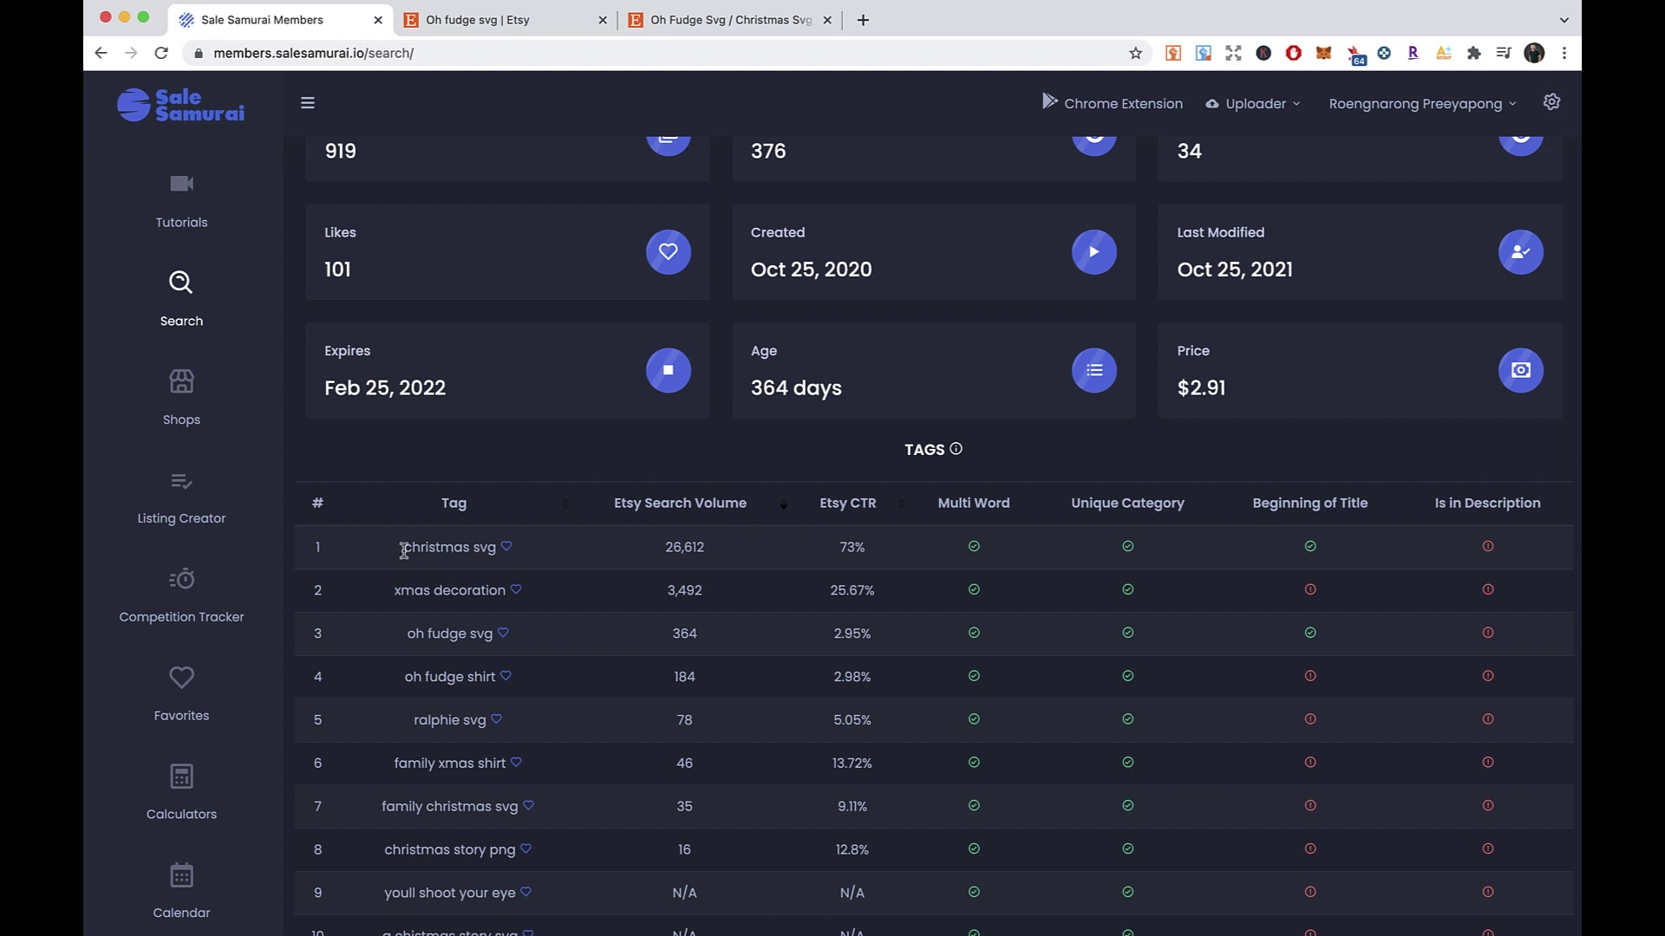
scroll(403, 552, "down", 3)
left_click_drag(400, 338, 496, 342)
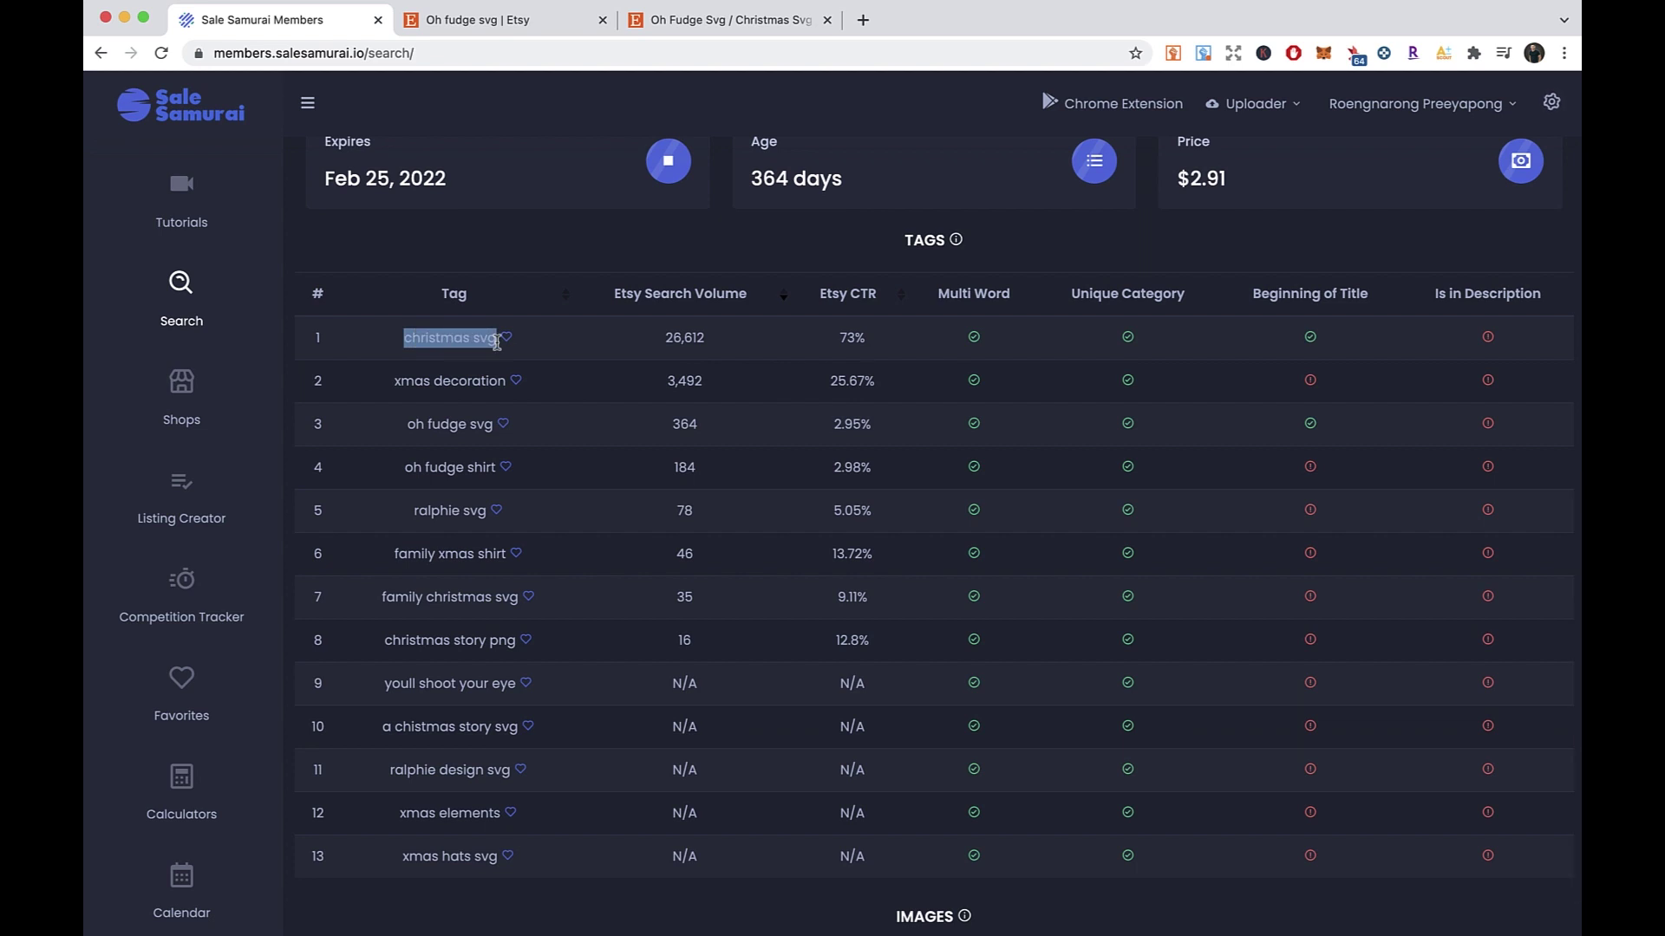
left_click_drag(660, 345, 709, 399)
left_click(622, 382)
left_click(646, 444)
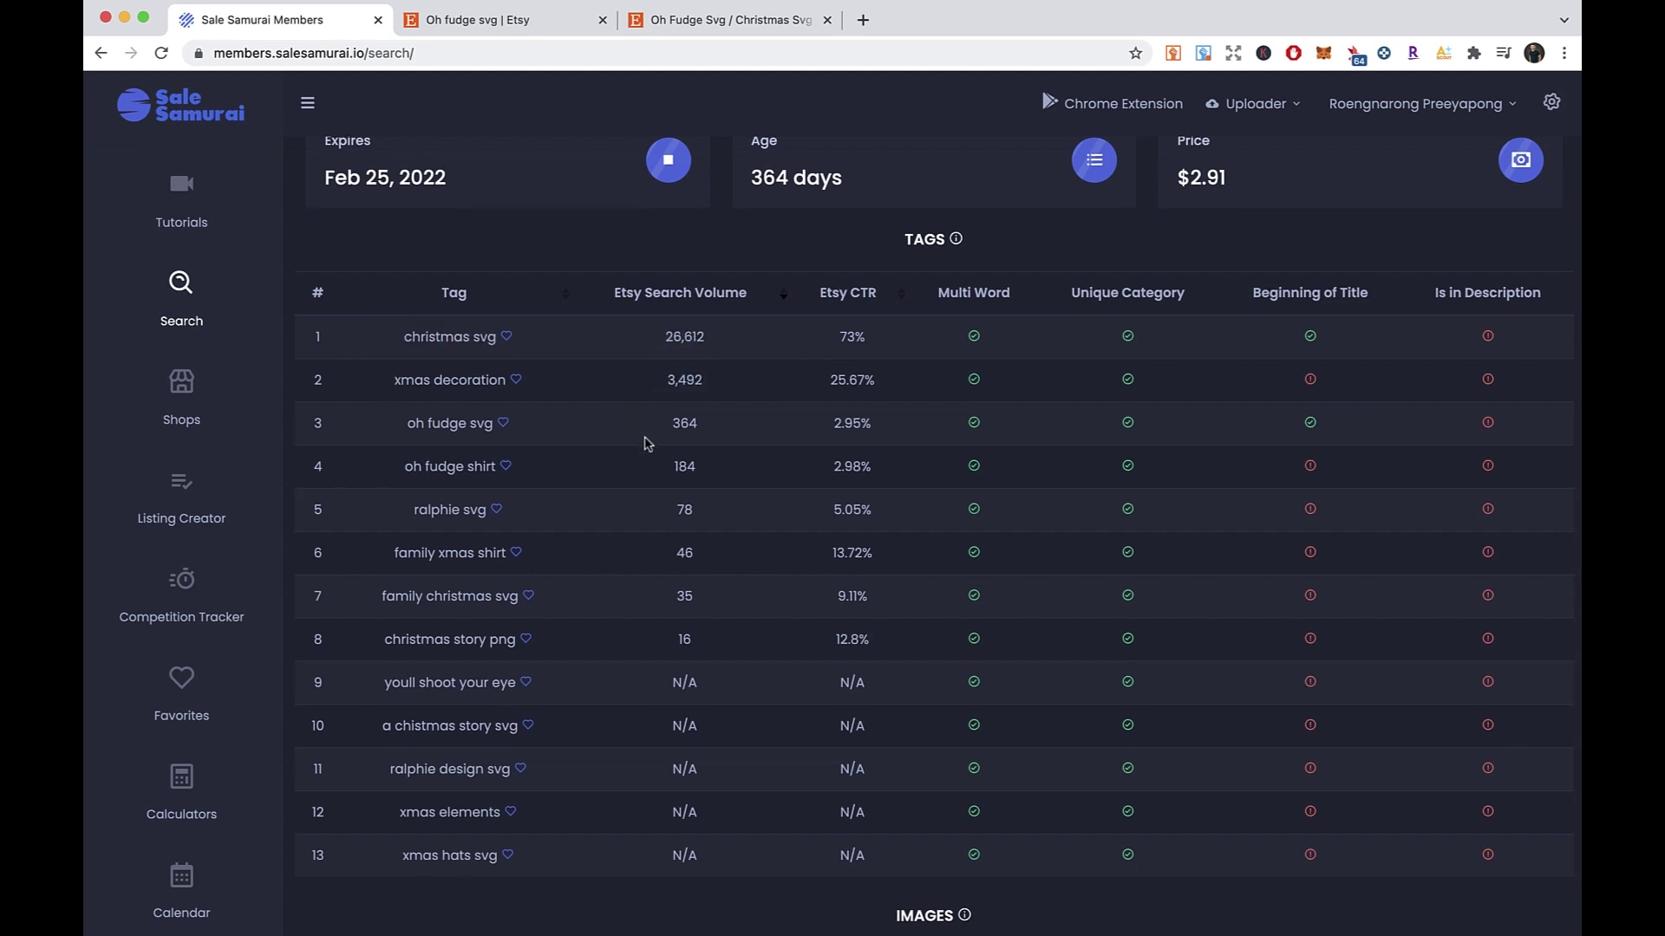
- Highlight tag rows 9–13, which lack search data
left_click_drag(351, 685, 534, 872)
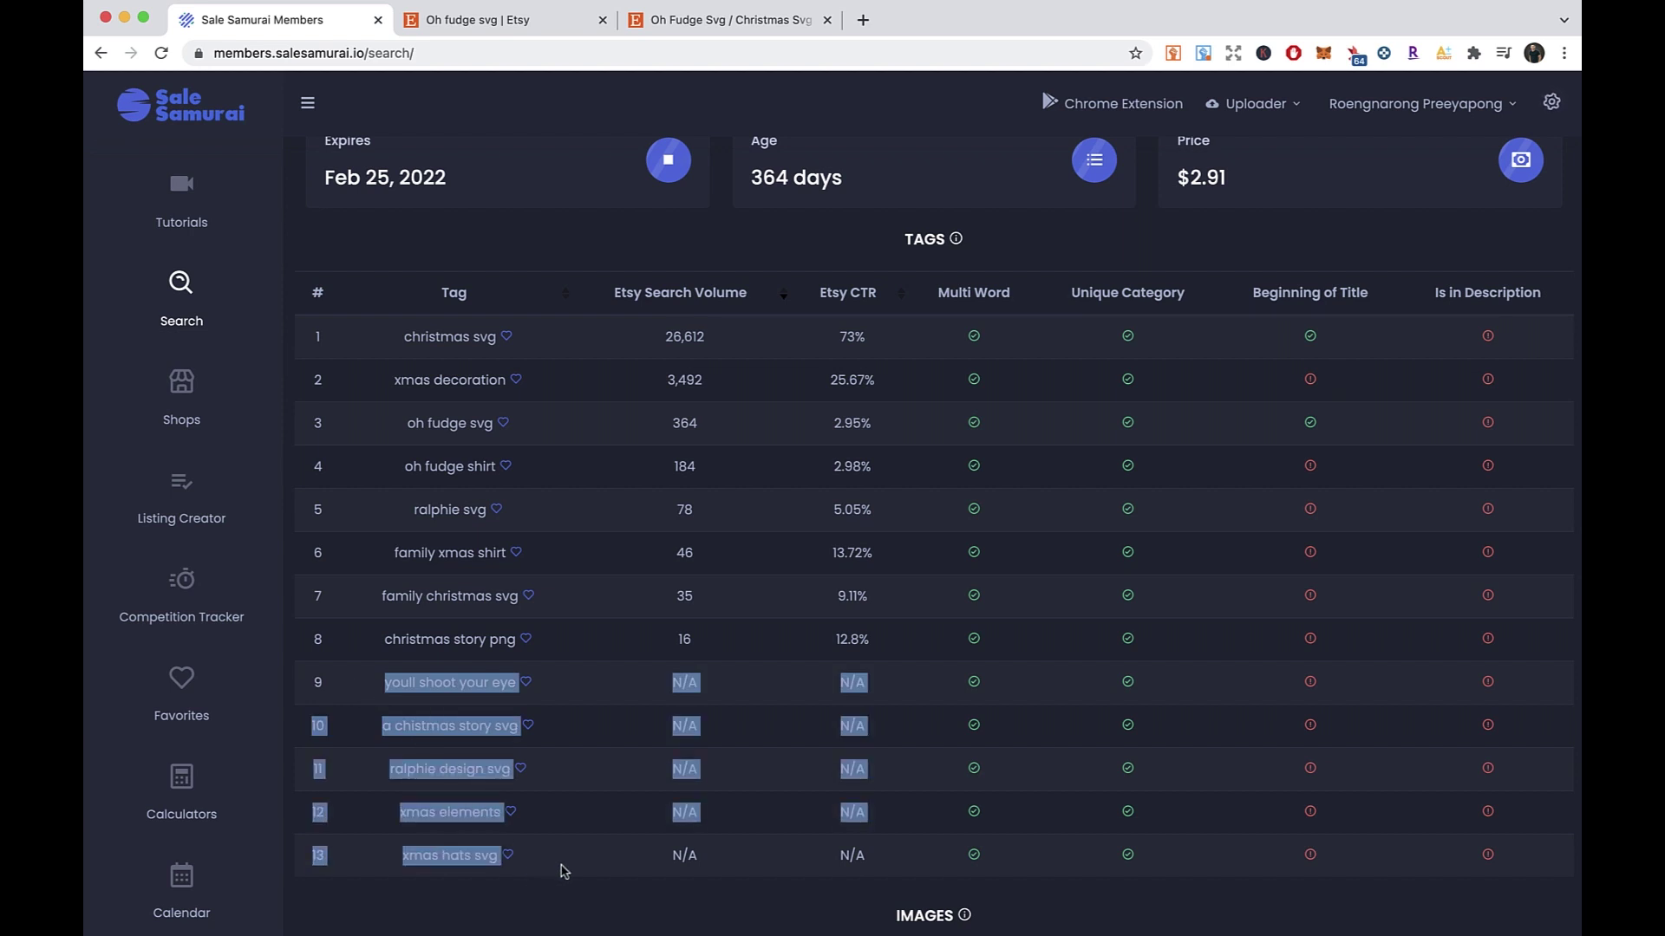
left_click(565, 872)
right_click(574, 857)
left_click(555, 872)
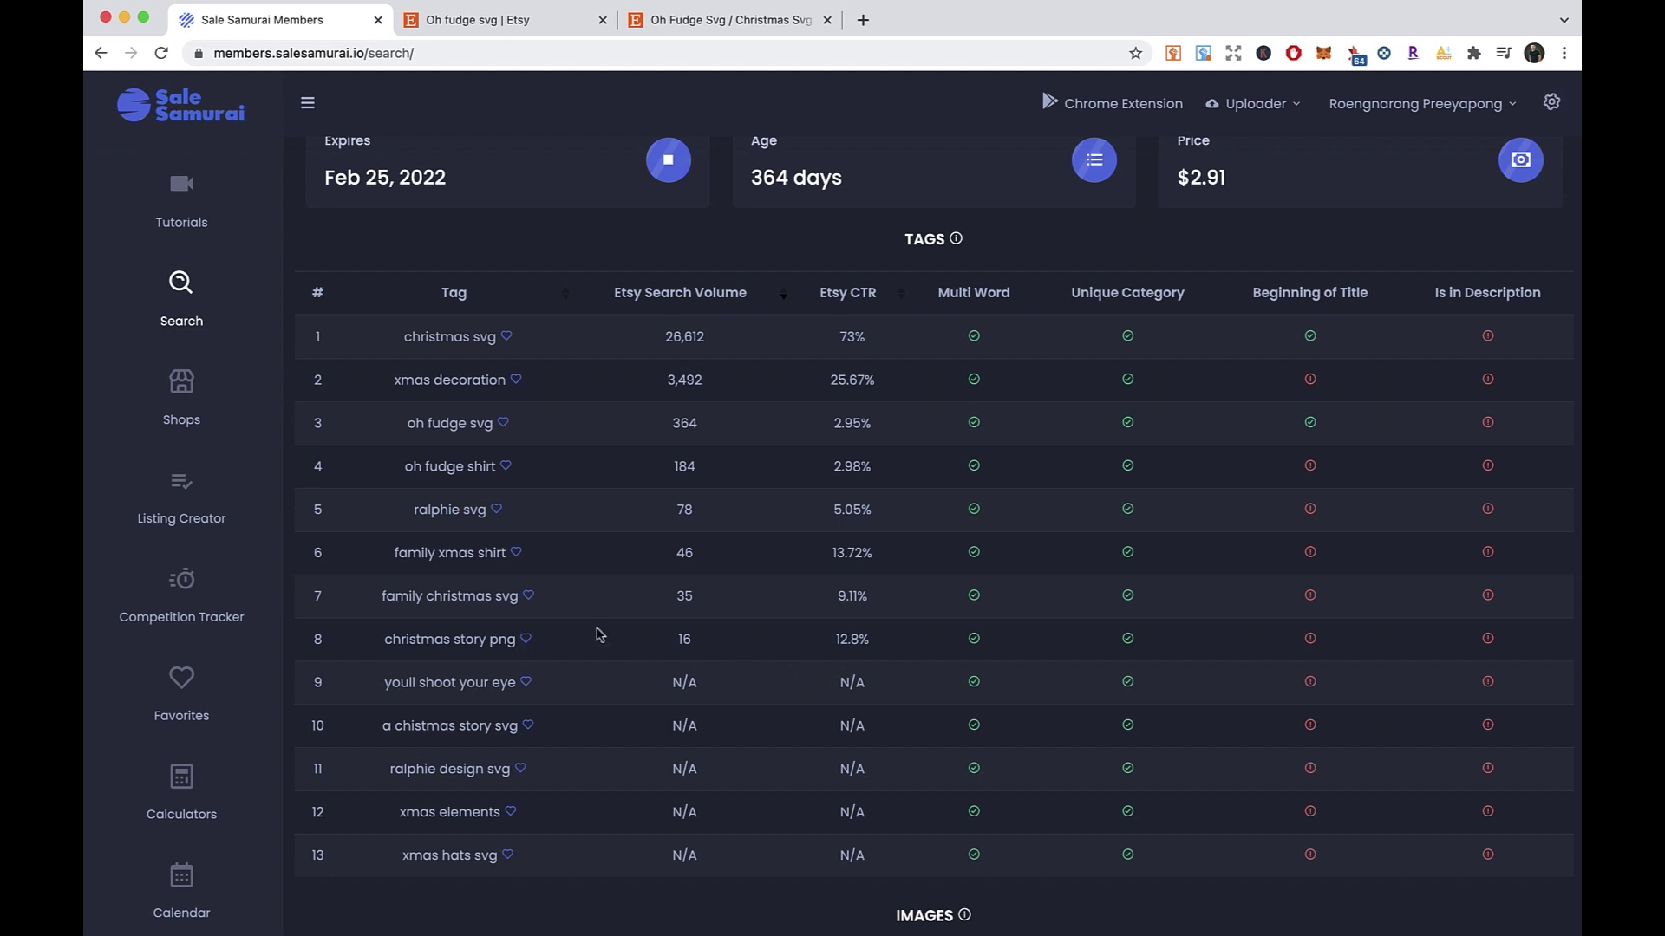
- Scroll back up to review the Oh fudge svg listing's stats
scroll(597, 633, "up", 4)
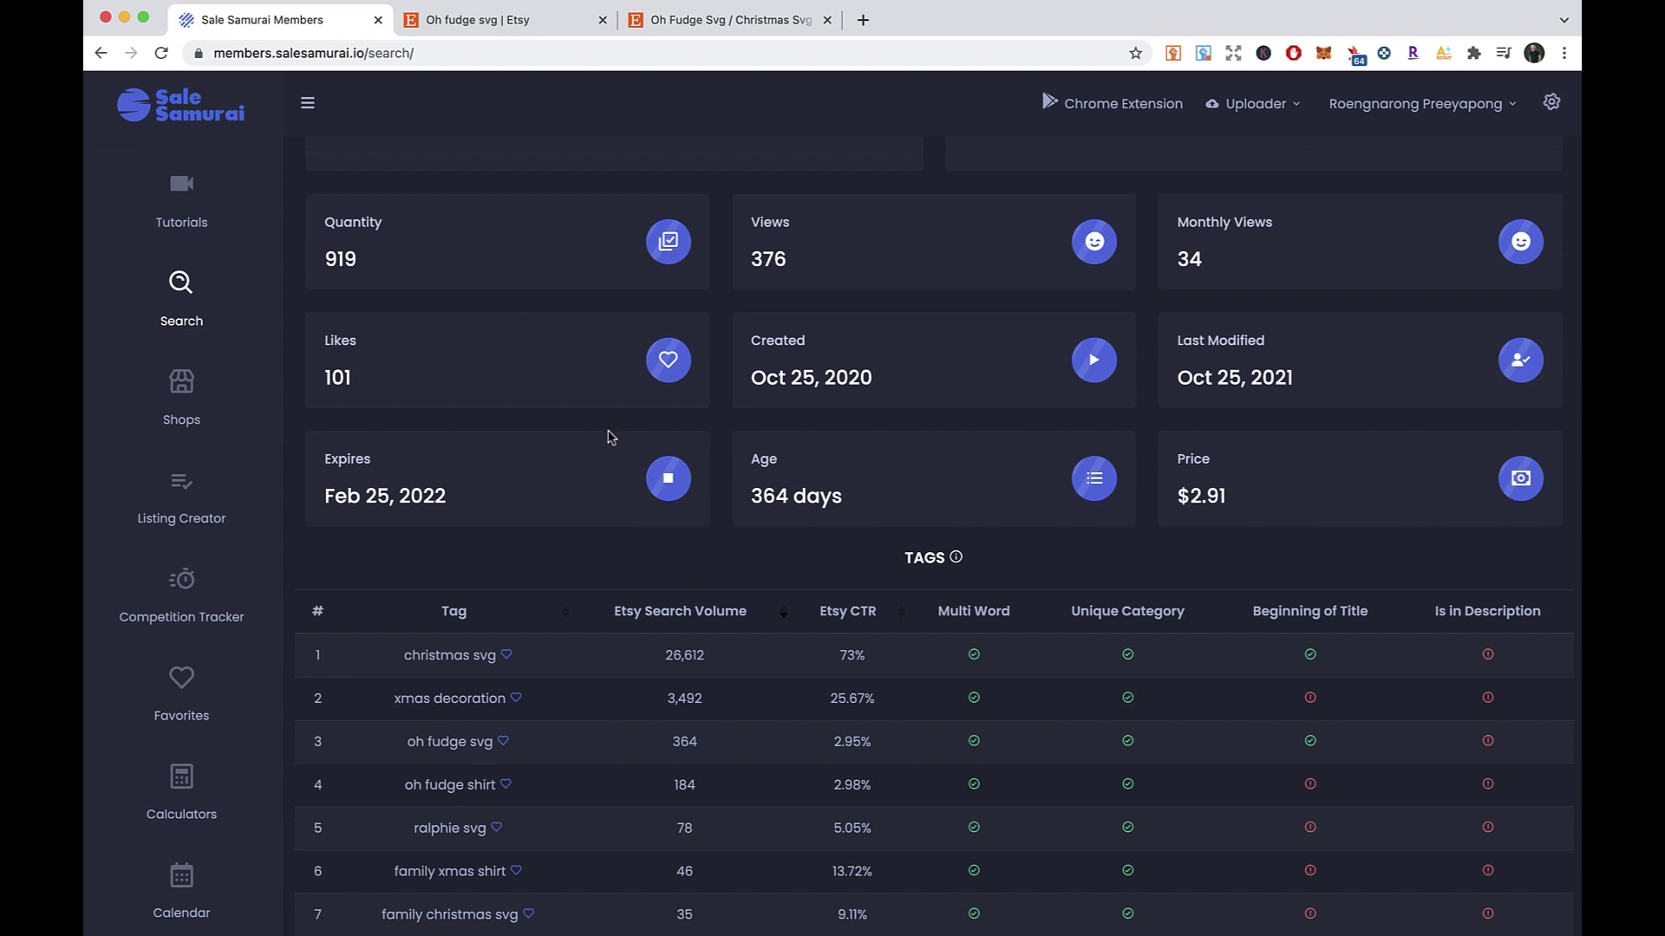
scroll(603, 438, "up", 5)
right_click(944, 434)
left_click(937, 404)
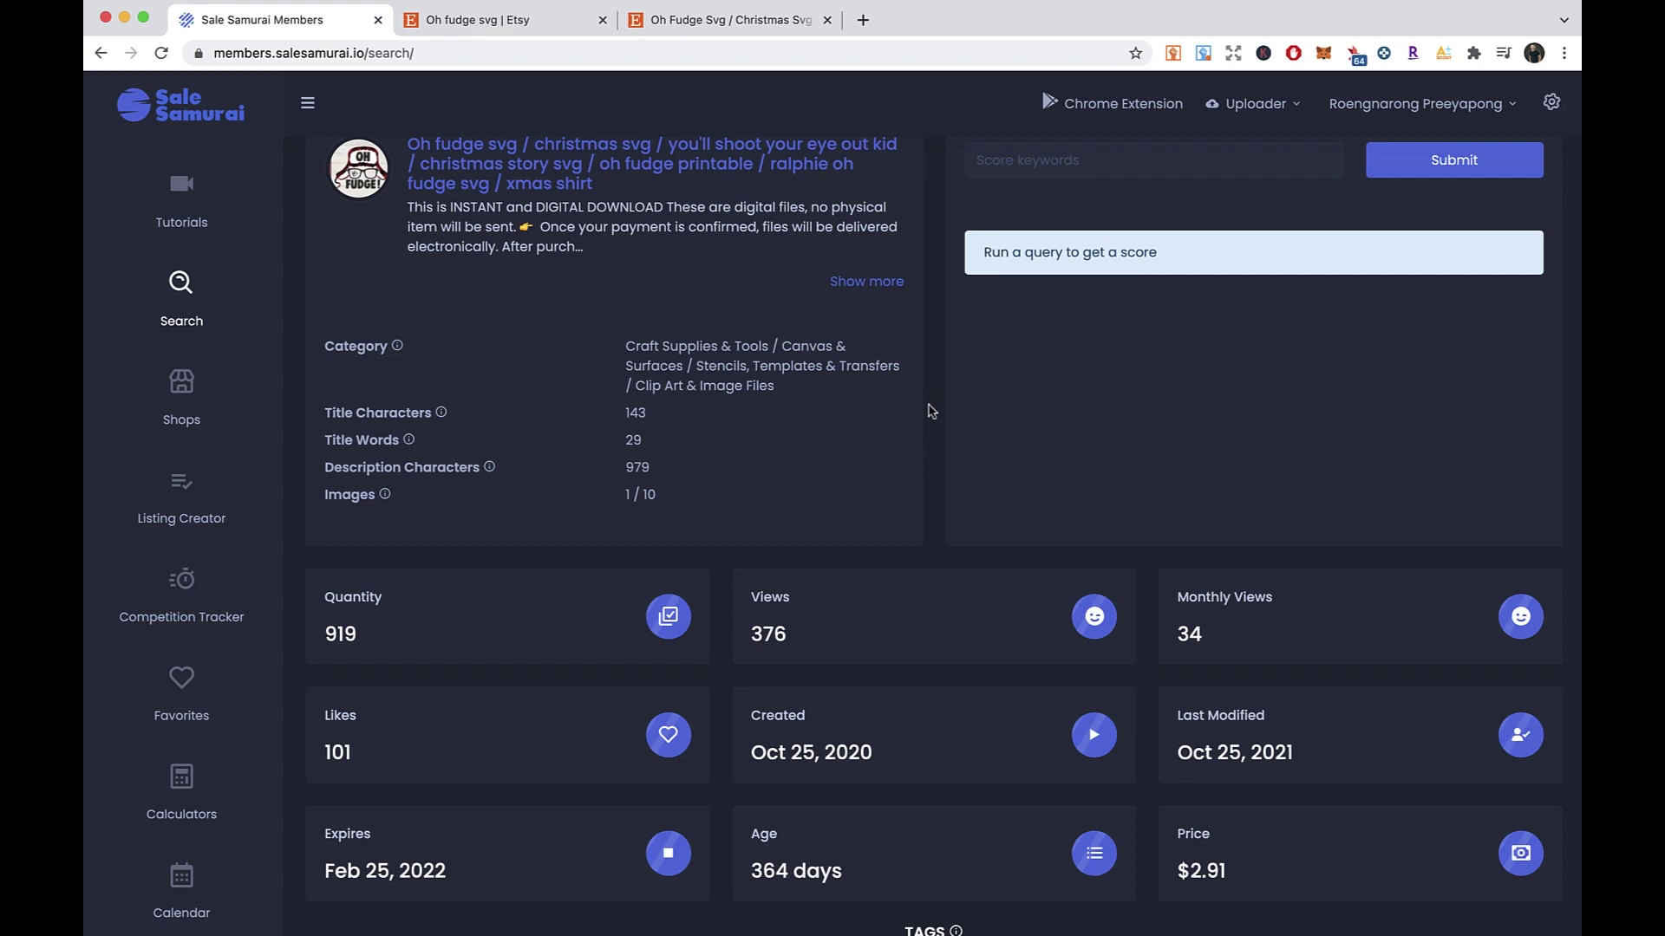
scroll(930, 410, "up", 2)
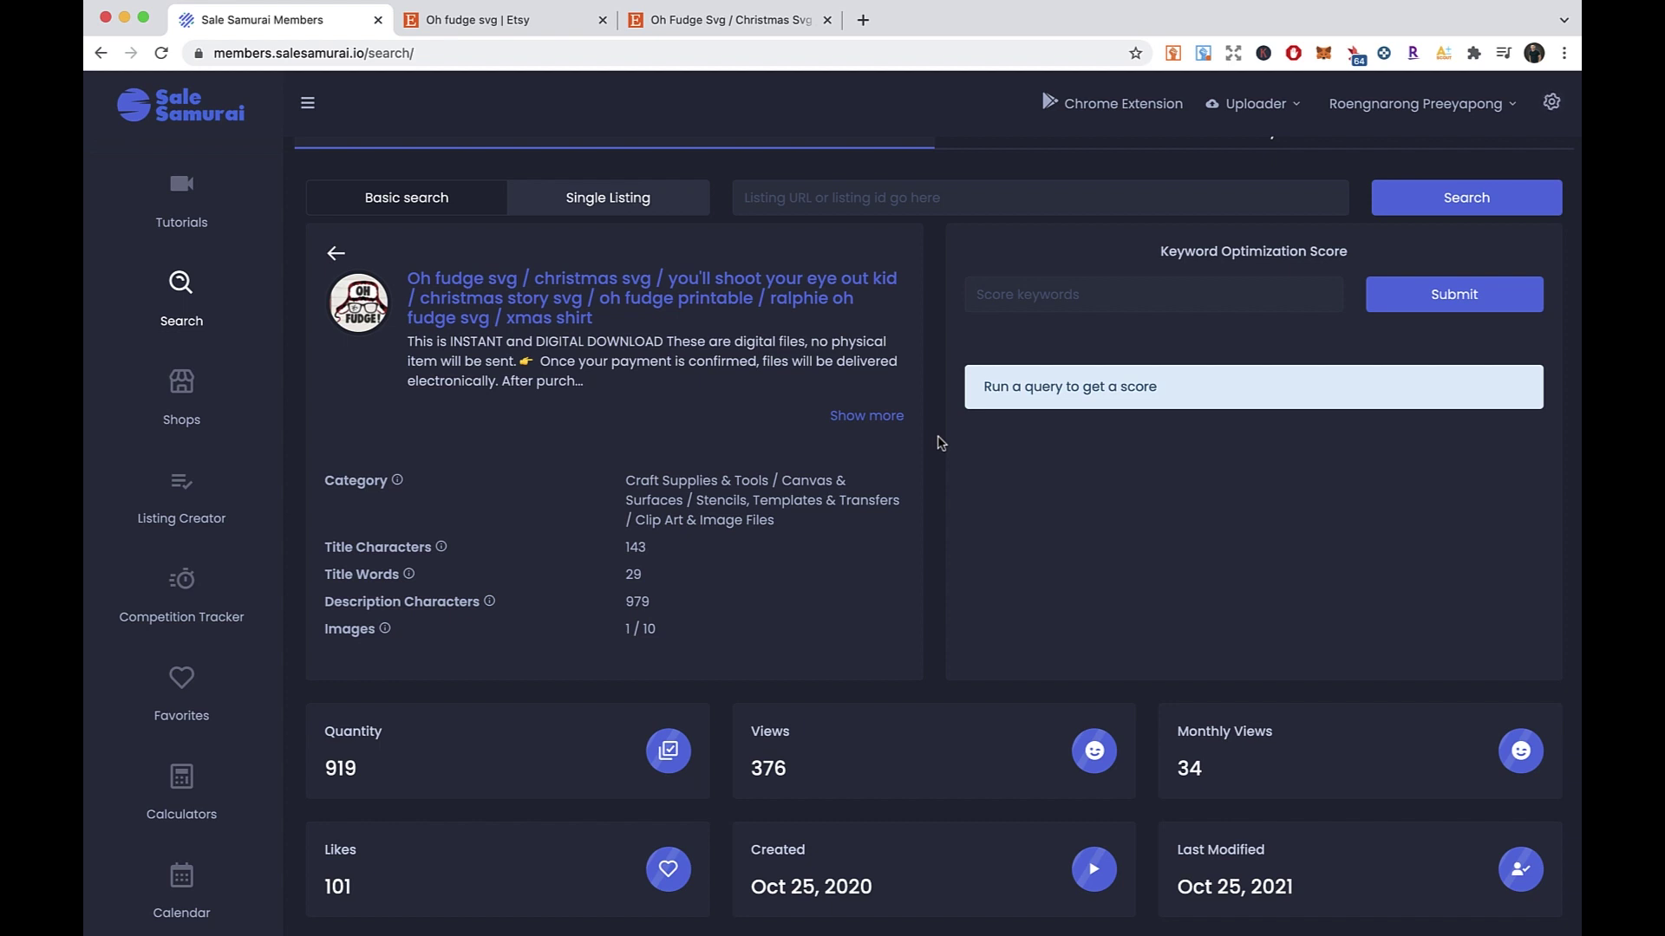
right_click(936, 446)
left_click(935, 417)
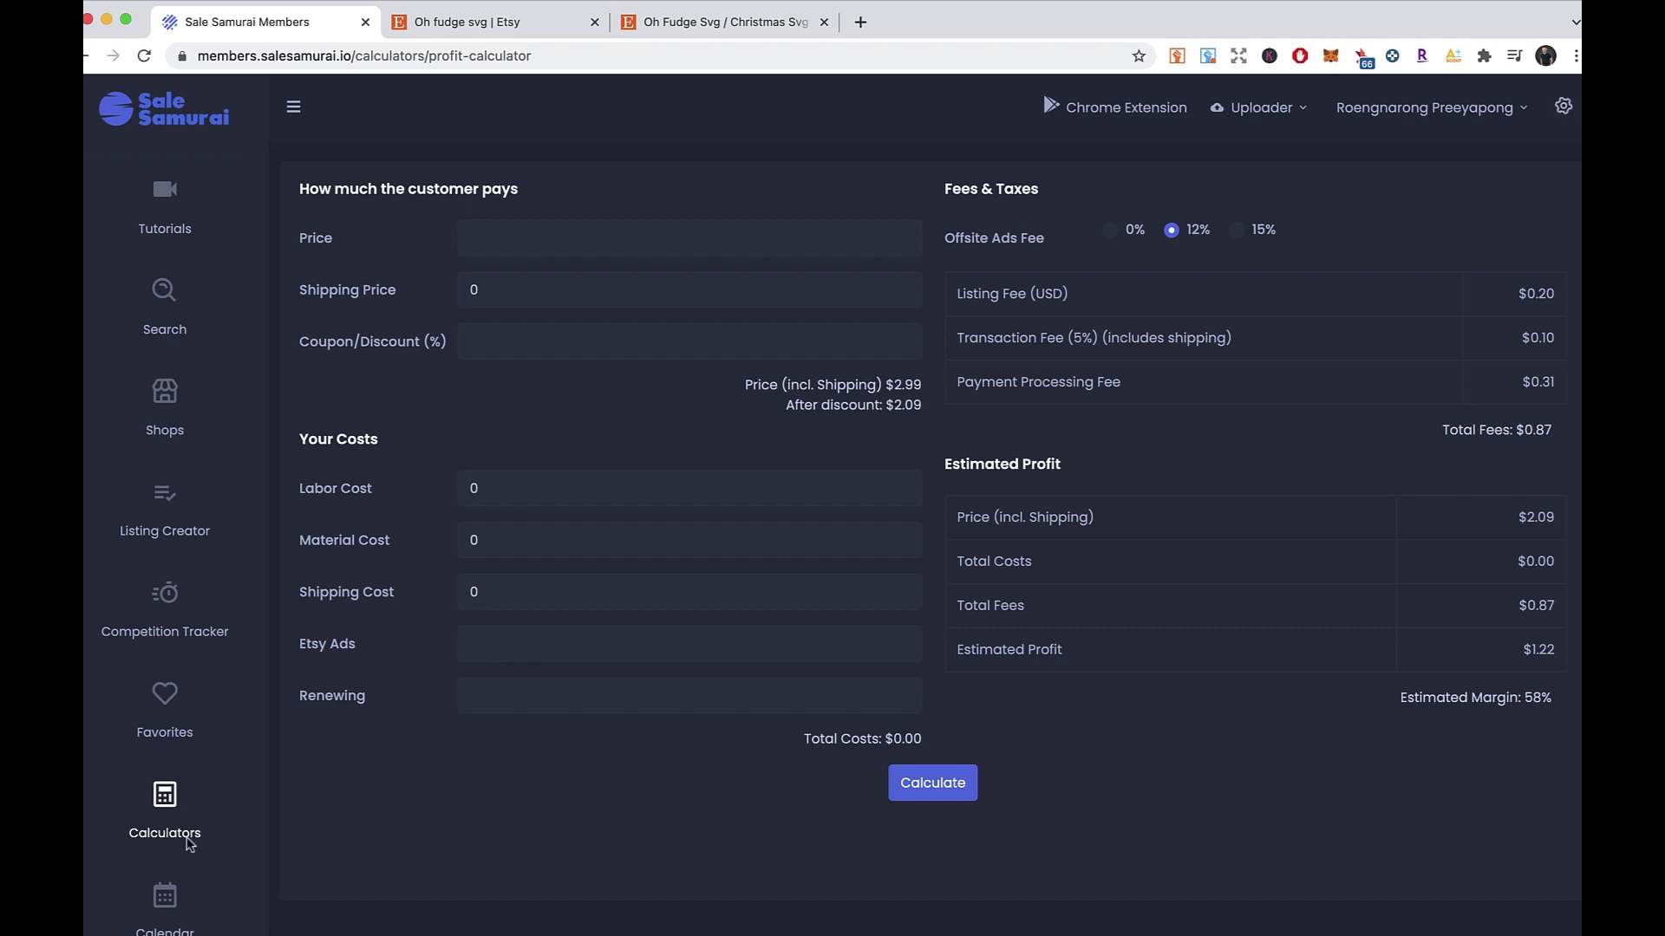
- Enter 2.99 as the Price in the Profit Calculator
right_click(428, 760)
left_click(365, 762)
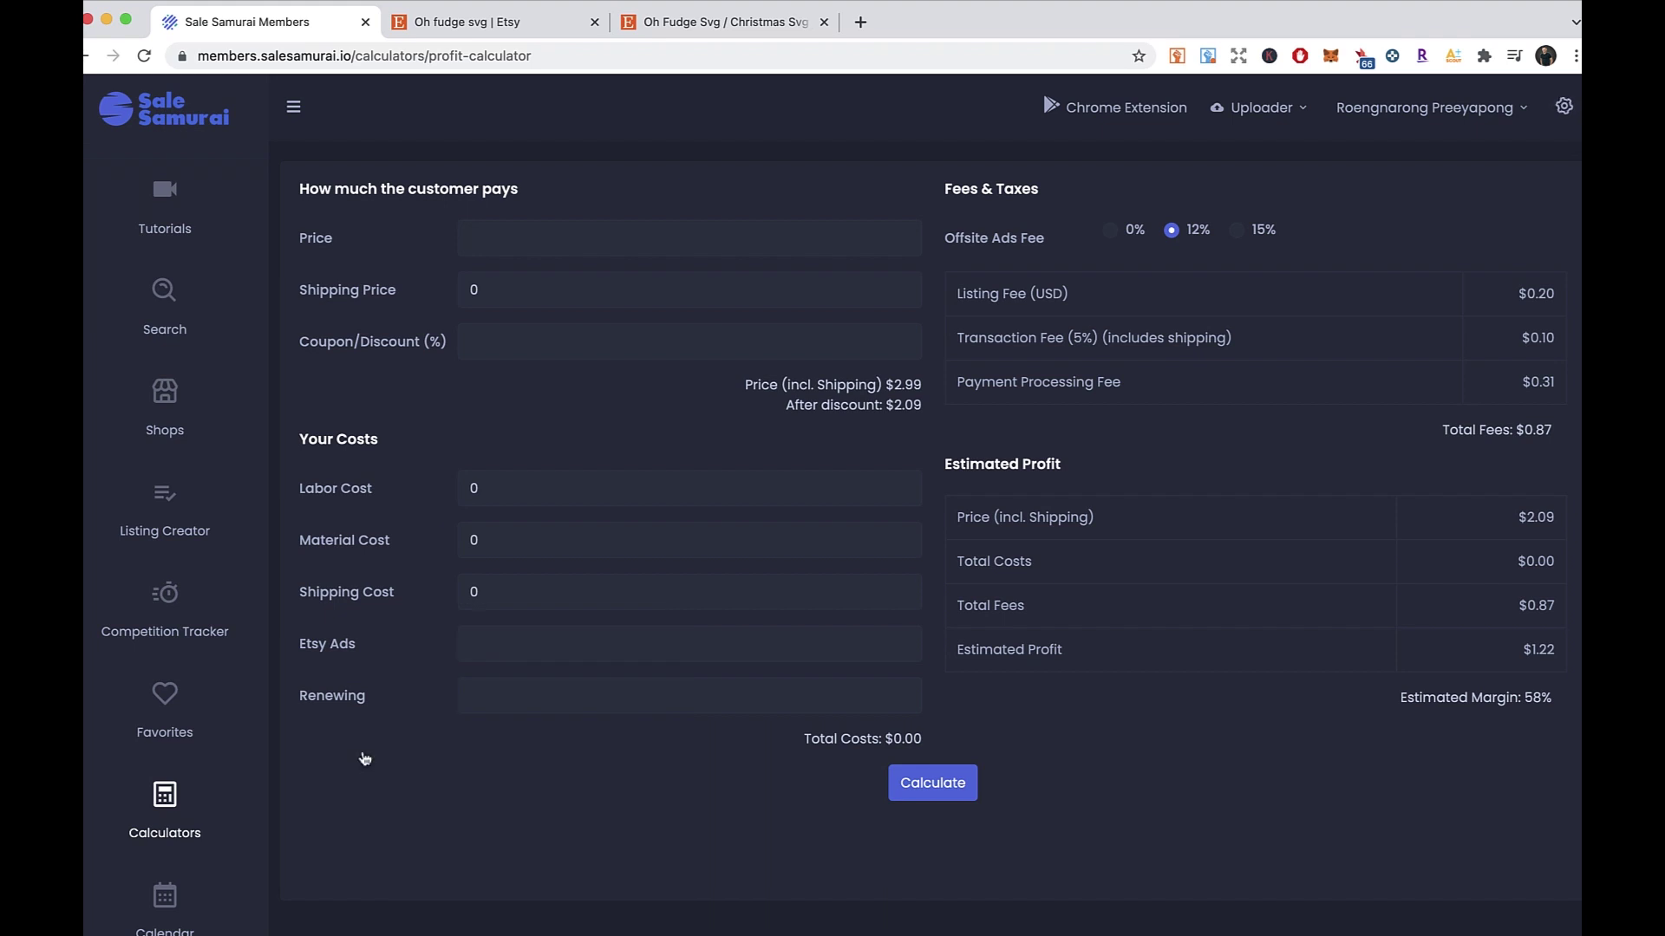
left_click(561, 249)
left_click(607, 213)
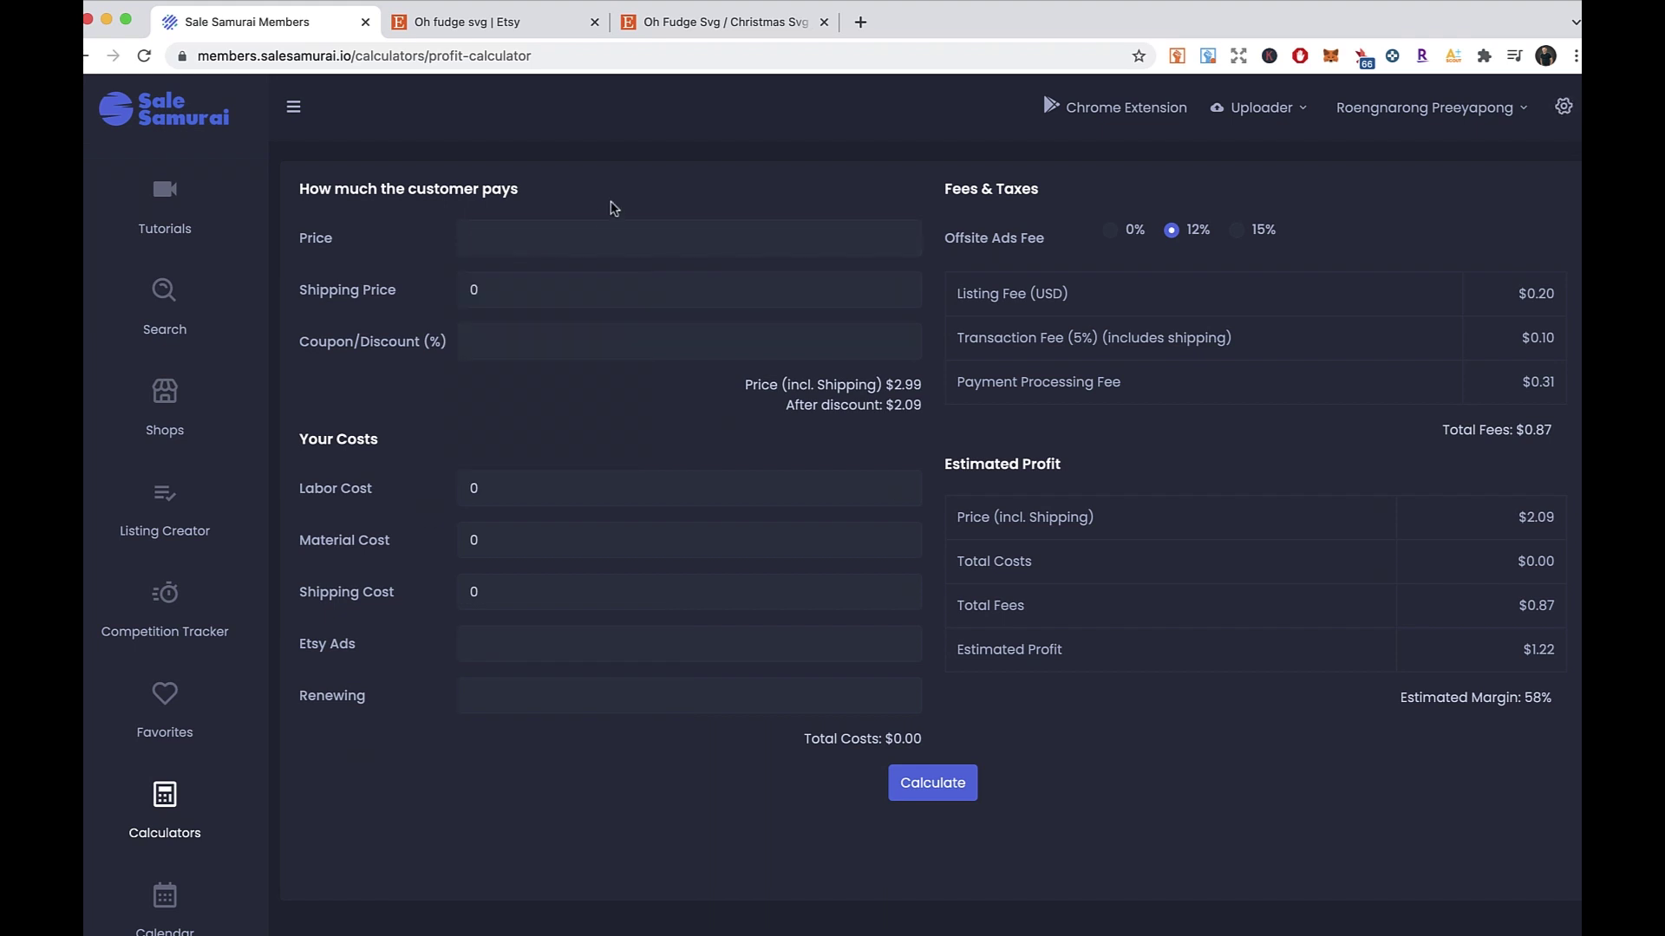
left_click(580, 232)
type("2.99")
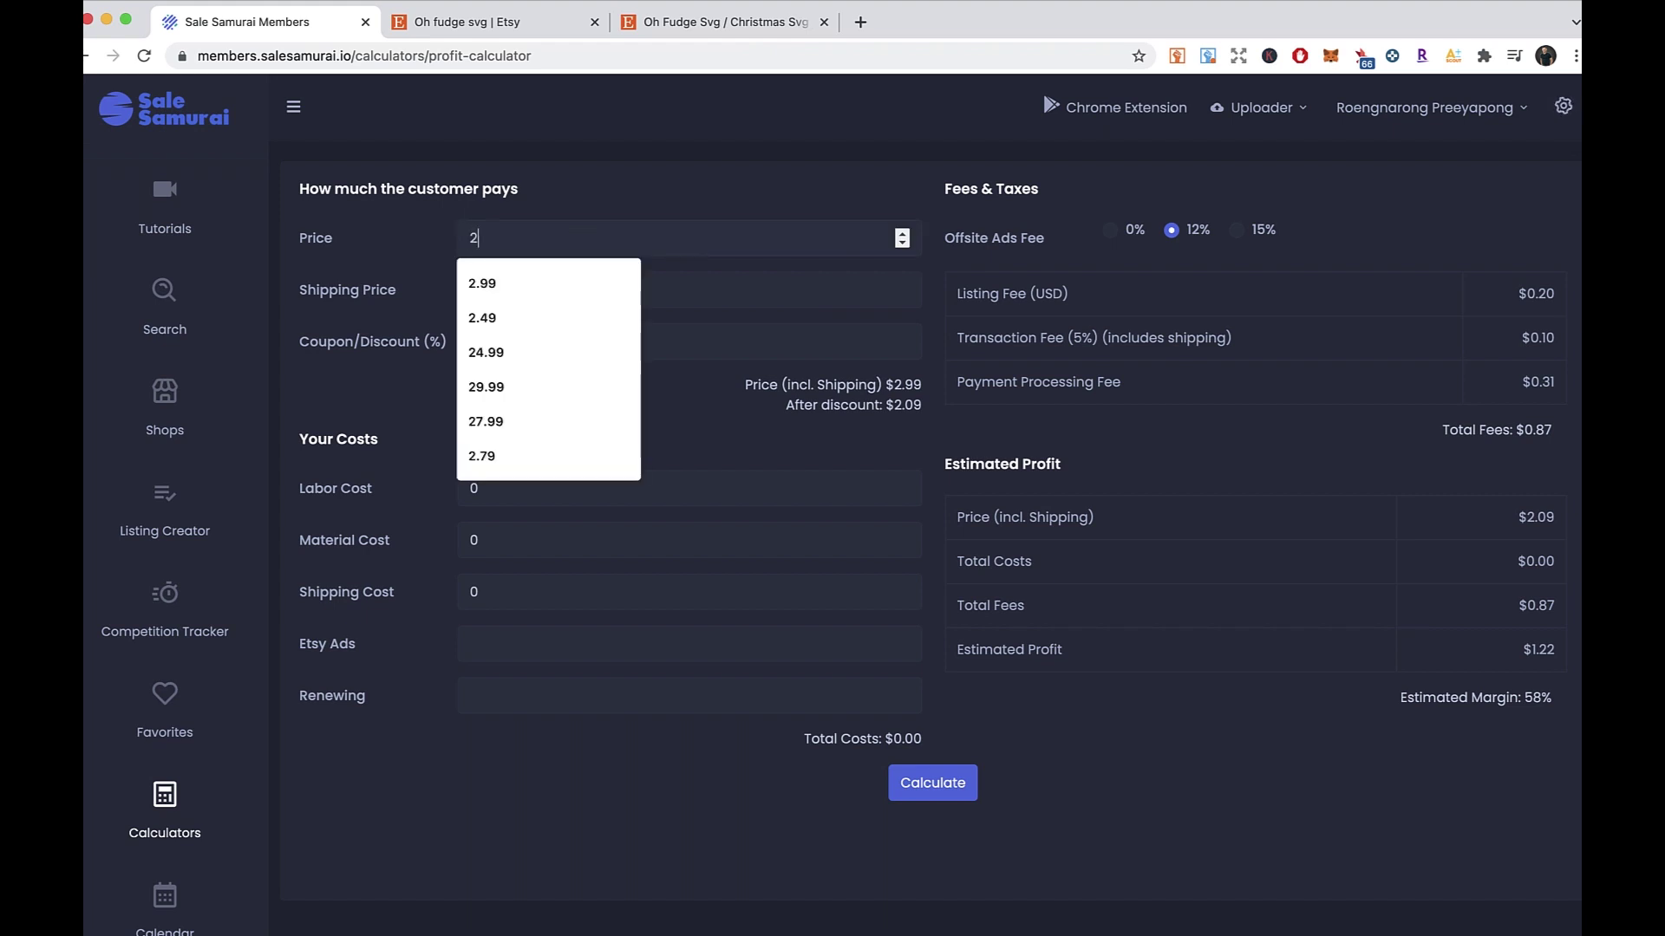
right_click(622, 200)
left_click(560, 198)
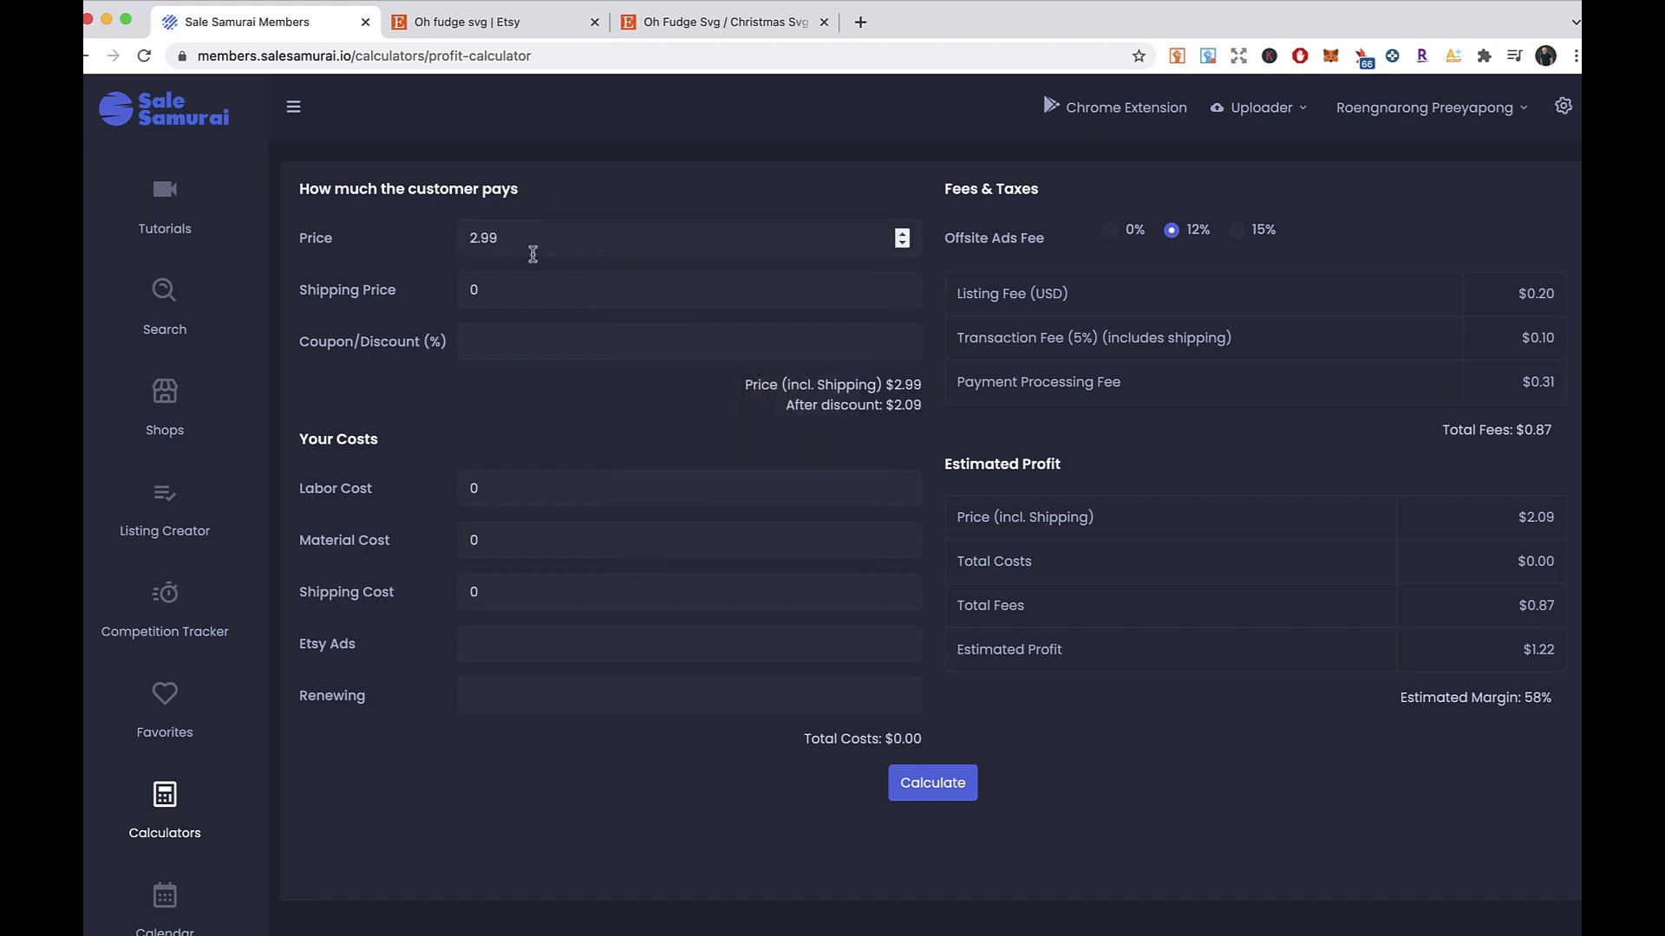
- Set Coupon/Discount to 30 and the Etsy Ads cost to 0.30
left_click(504, 336)
type("30")
right_click(491, 408)
key("Escape")
left_click(511, 643)
type("0.30")
left_click(476, 730)
right_click(465, 735)
left_click(365, 725)
- Try the 15% and 0% Offsite Ads Fee options, leaving it at 12%
left_click(1237, 231)
left_click(1176, 232)
left_click_drag(1283, 236, 1180, 239)
left_click(1132, 234)
left_click(1173, 234)
right_click(1154, 209)
right_click(1112, 198)
left_click(1077, 238)
- Review the $0.20 listing and $0.10 transaction fees, then recalculate the profit
left_click_drag(1527, 293, 1559, 300)
left_click(1249, 293)
left_click_drag(1488, 341, 1558, 382)
left_click(1138, 371)
left_click(1159, 422)
left_click(929, 785)
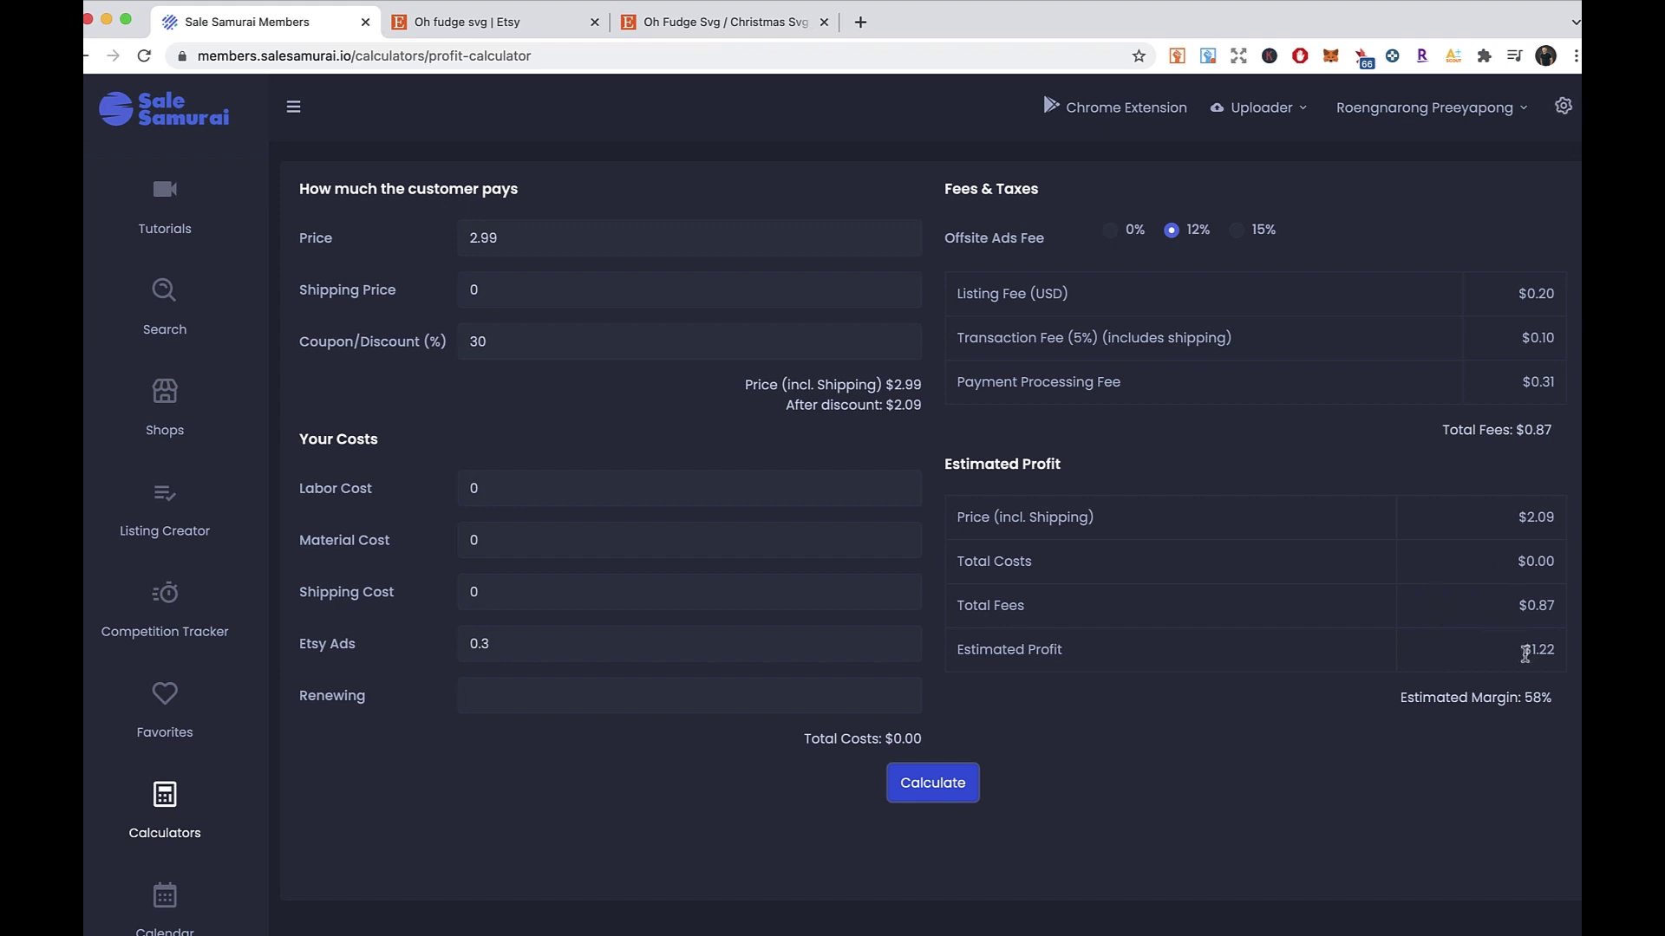
- Highlight the $1.22 estimated profit to review the result
left_click_drag(1525, 655, 1558, 660)
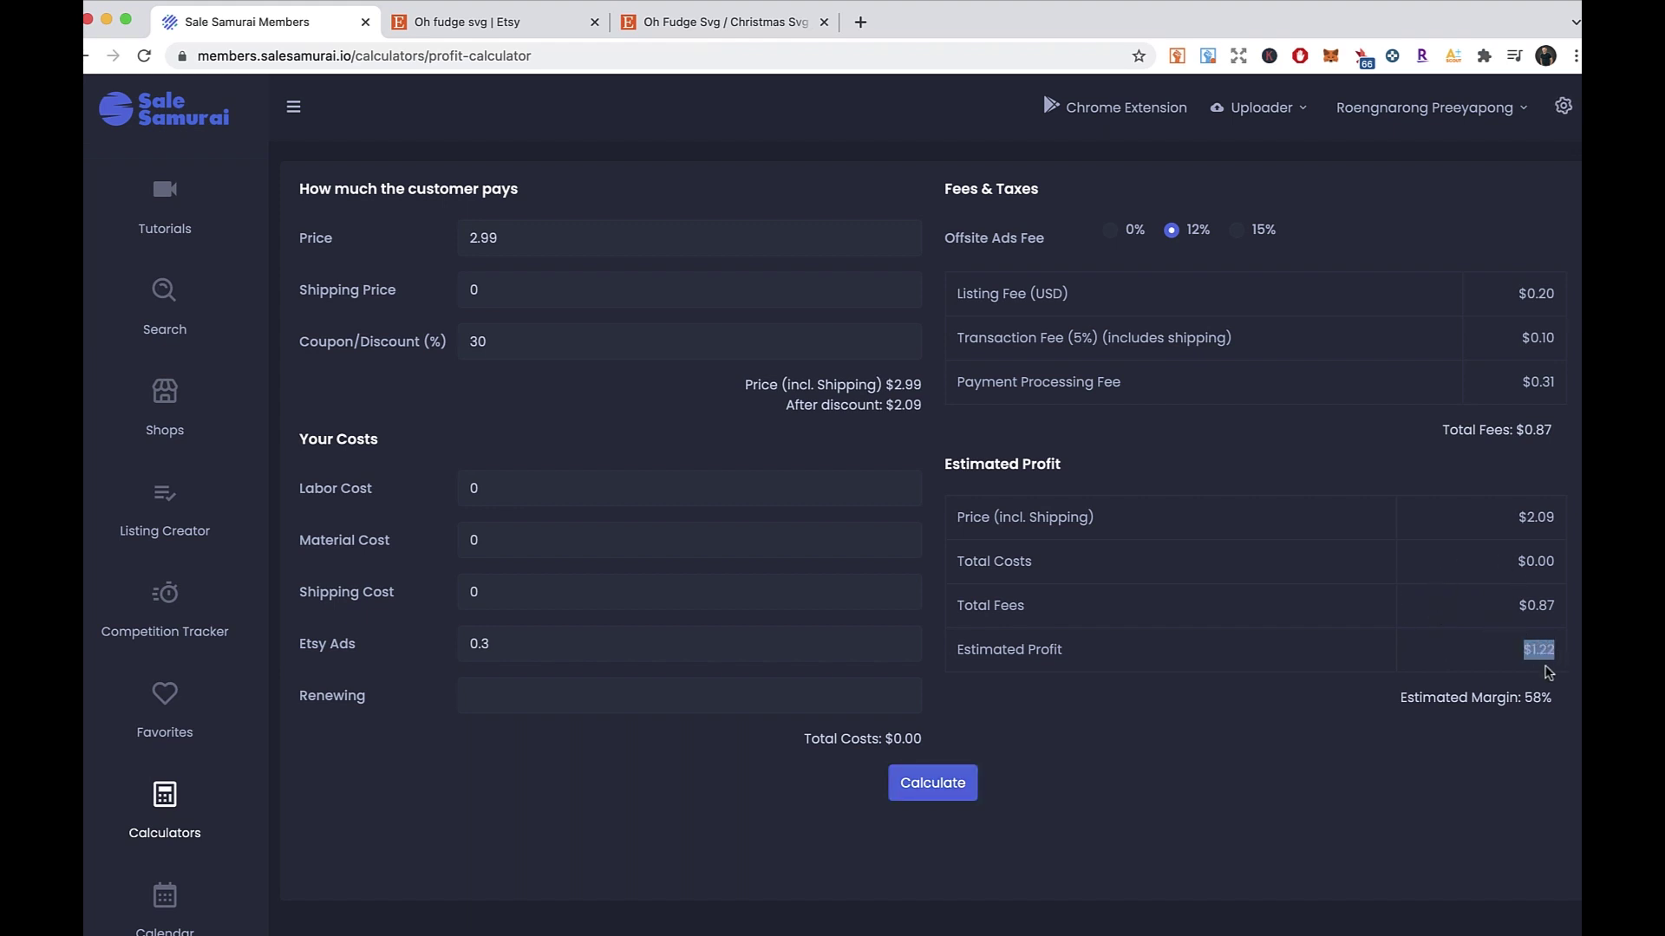
left_click(1486, 671)
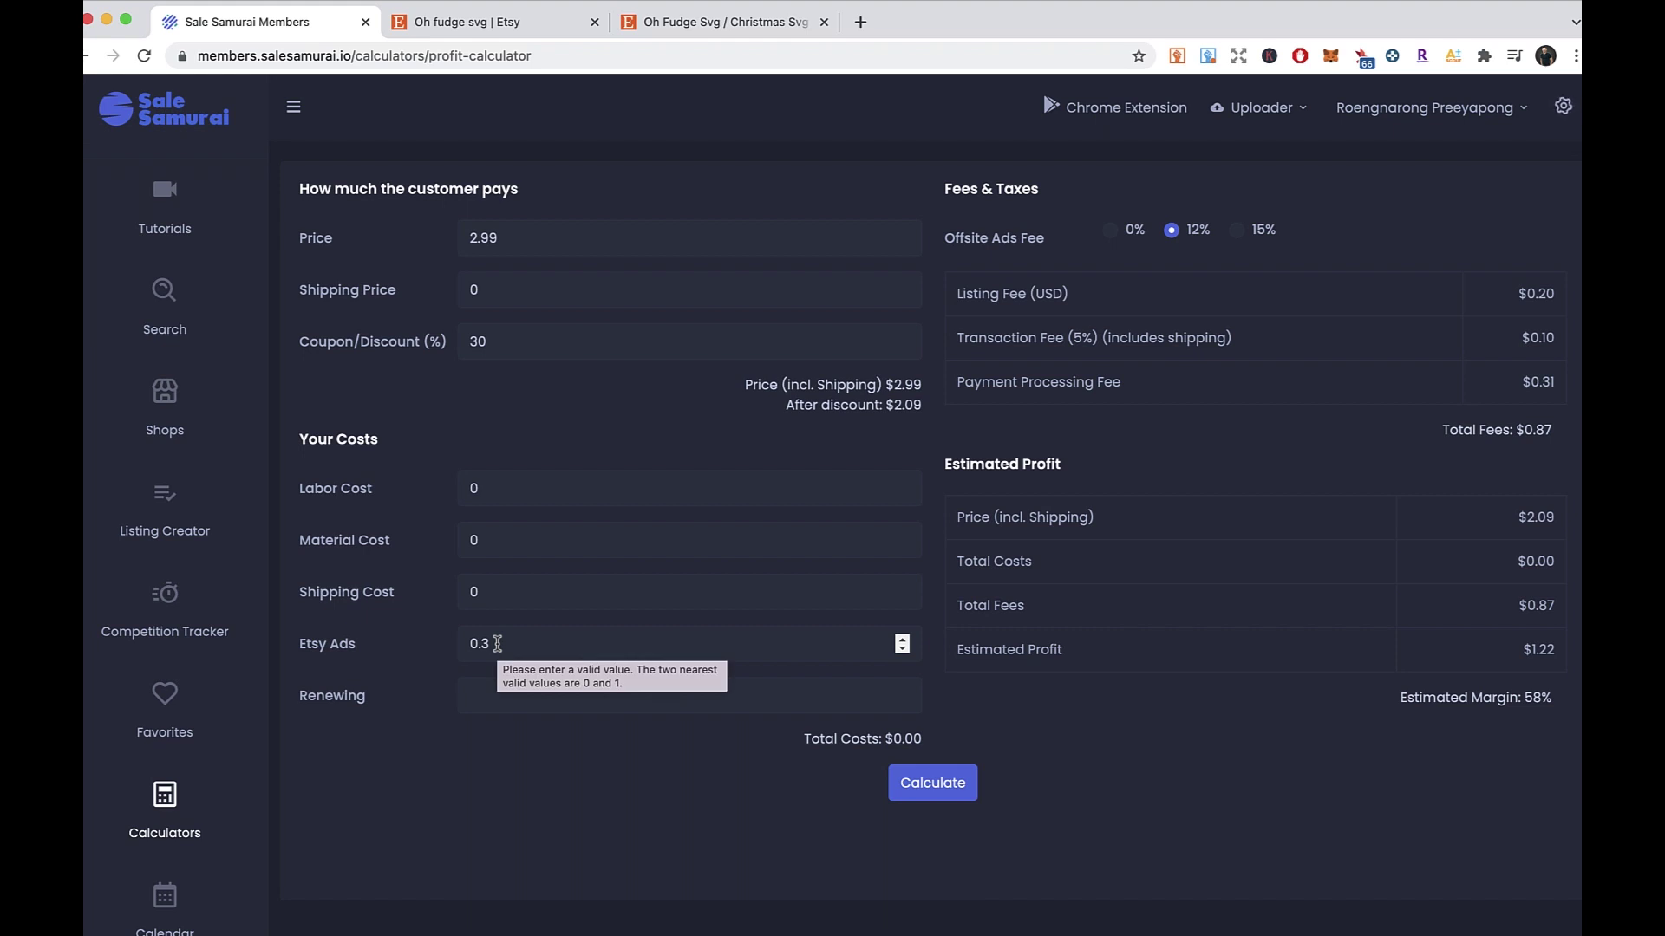
left_click_drag(1521, 651, 1546, 656)
left_click(1388, 678)
right_click(1379, 674)
left_click(1354, 667)
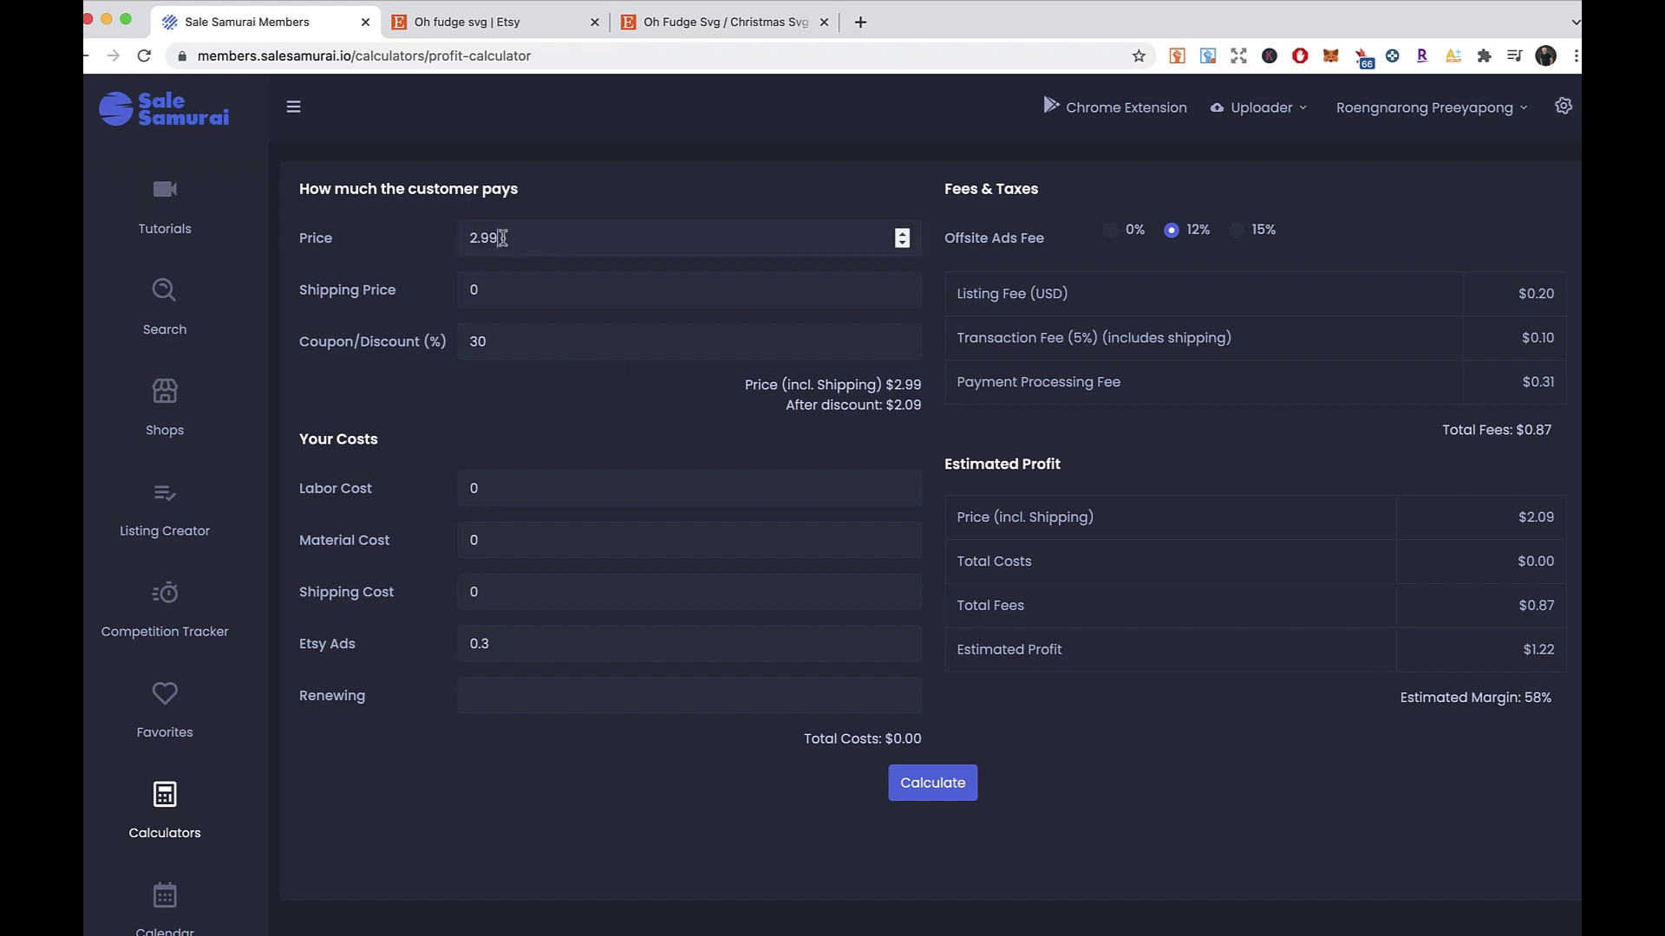
- Recalculate profit at prices of 4.99 and then 1.99
left_click_drag(462, 241, 480, 241)
type("4")
left_click(969, 800)
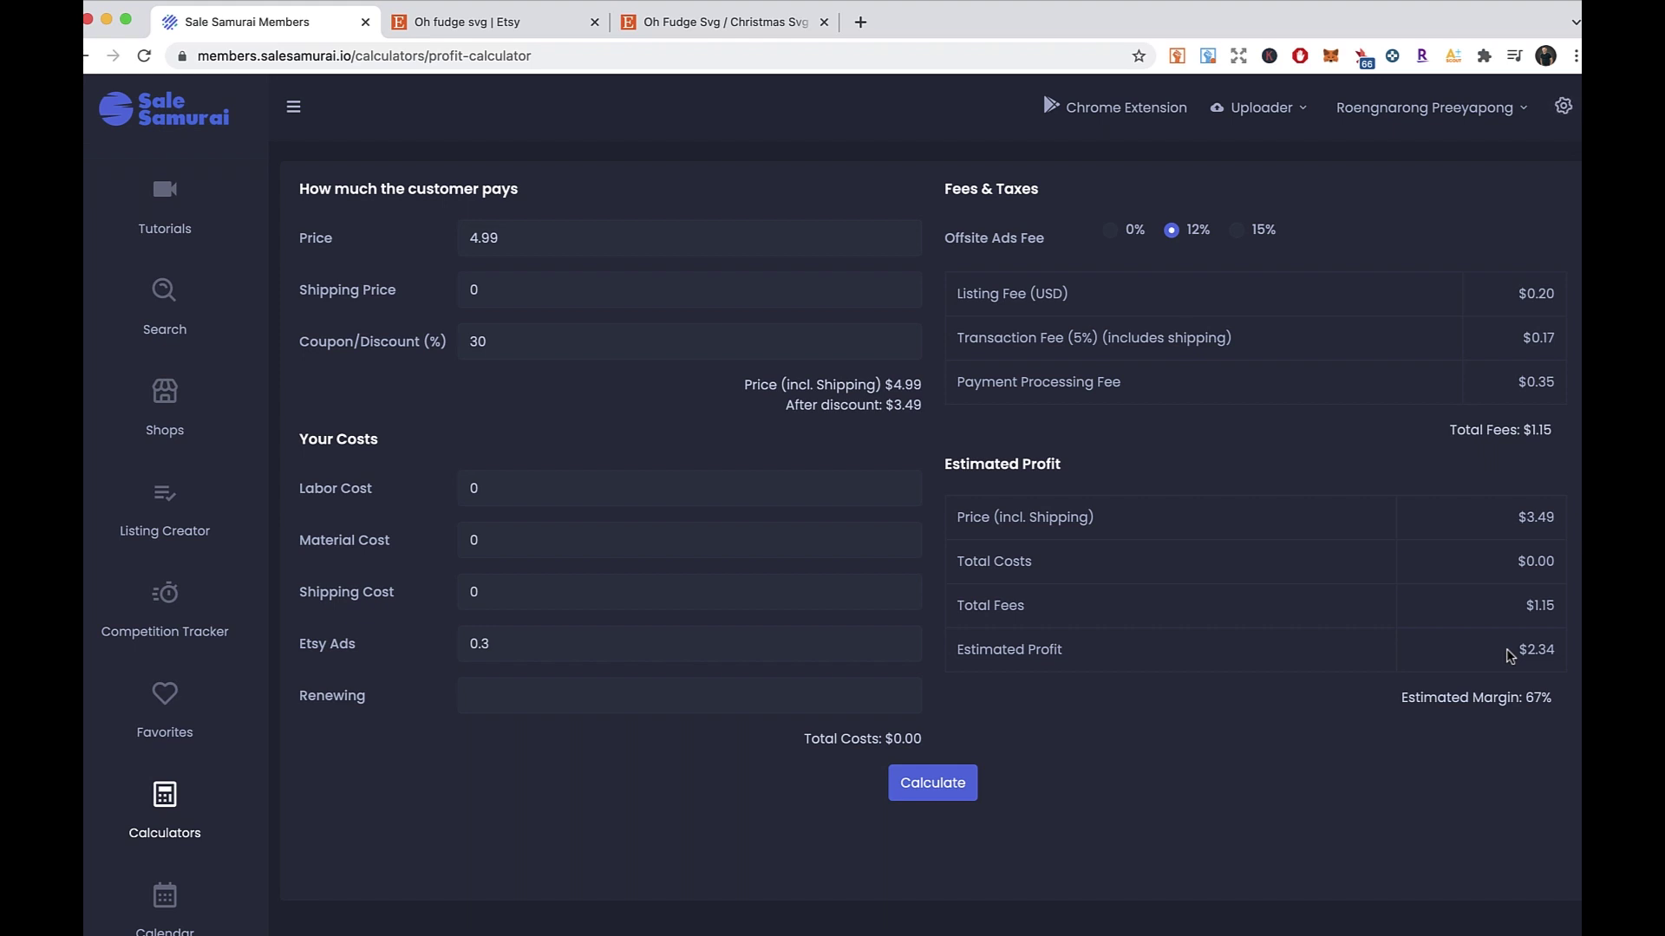
left_click_drag(562, 244, 447, 244)
type("1.99")
left_click(930, 783)
right_click(1106, 740)
left_click(984, 719)
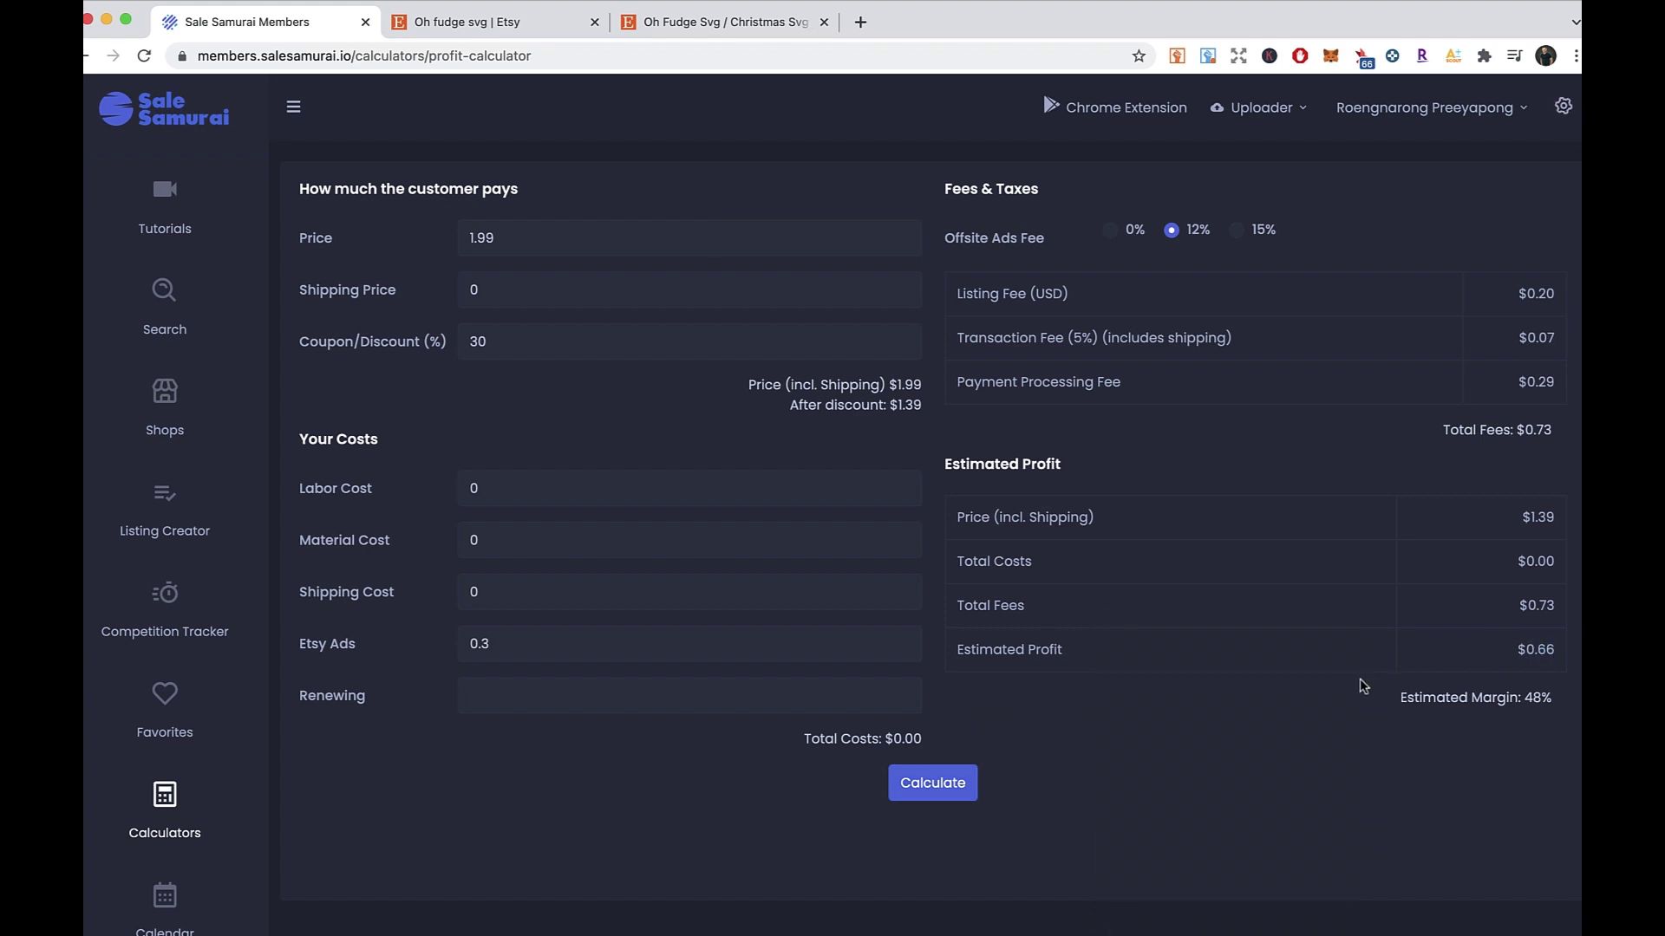
- Change the price to 0.99 and recalculate the profit
left_click_drag(516, 238, 443, 241)
key("BackSpace")
type("0.99")
left_click(929, 783)
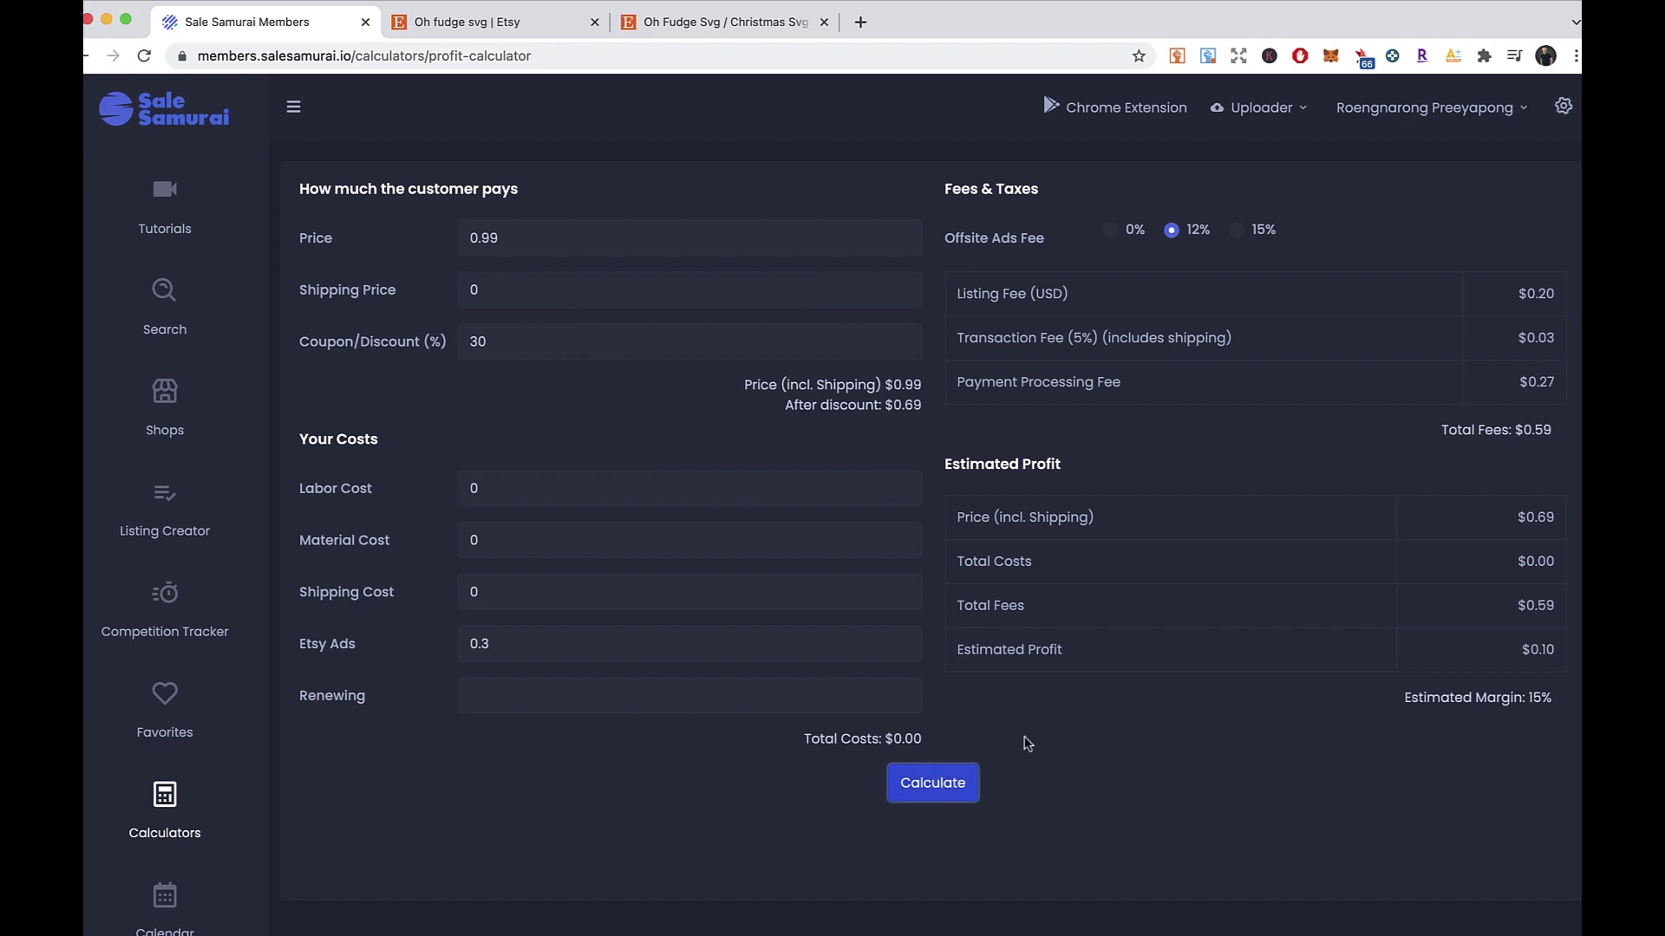
right_click(1118, 711)
left_click(1100, 715)
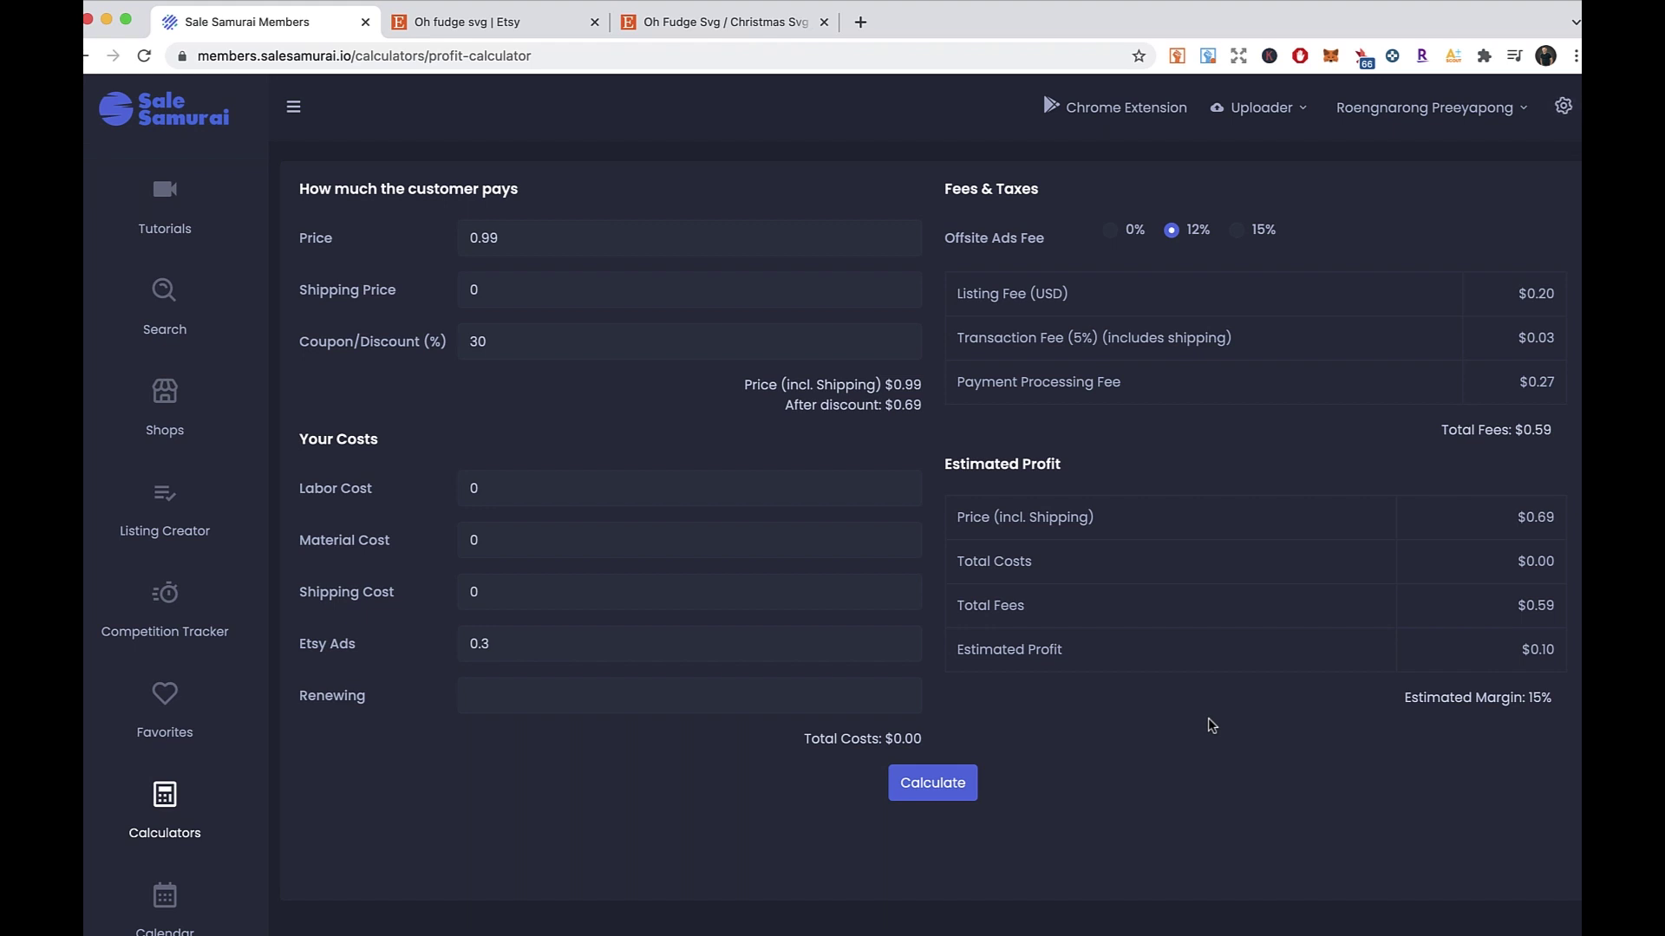
- Set the price to 19.99 with a 15% discount and recalculate
left_click_drag(524, 237, 424, 238)
type("2")
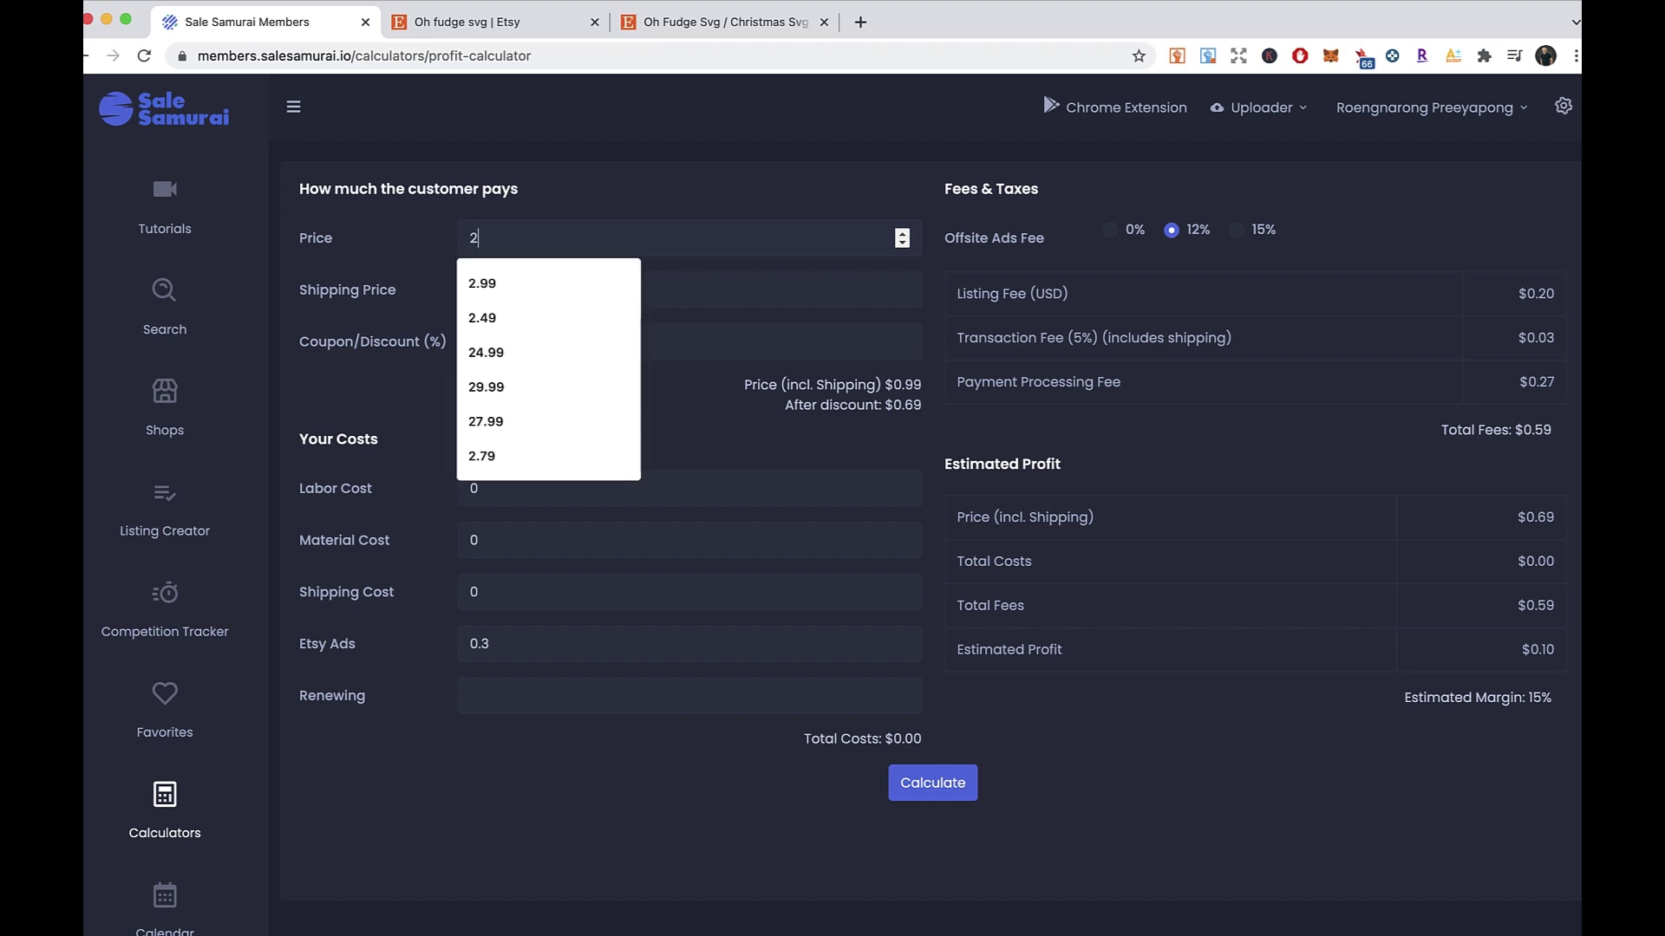
key("BackSpace")
type("19.99")
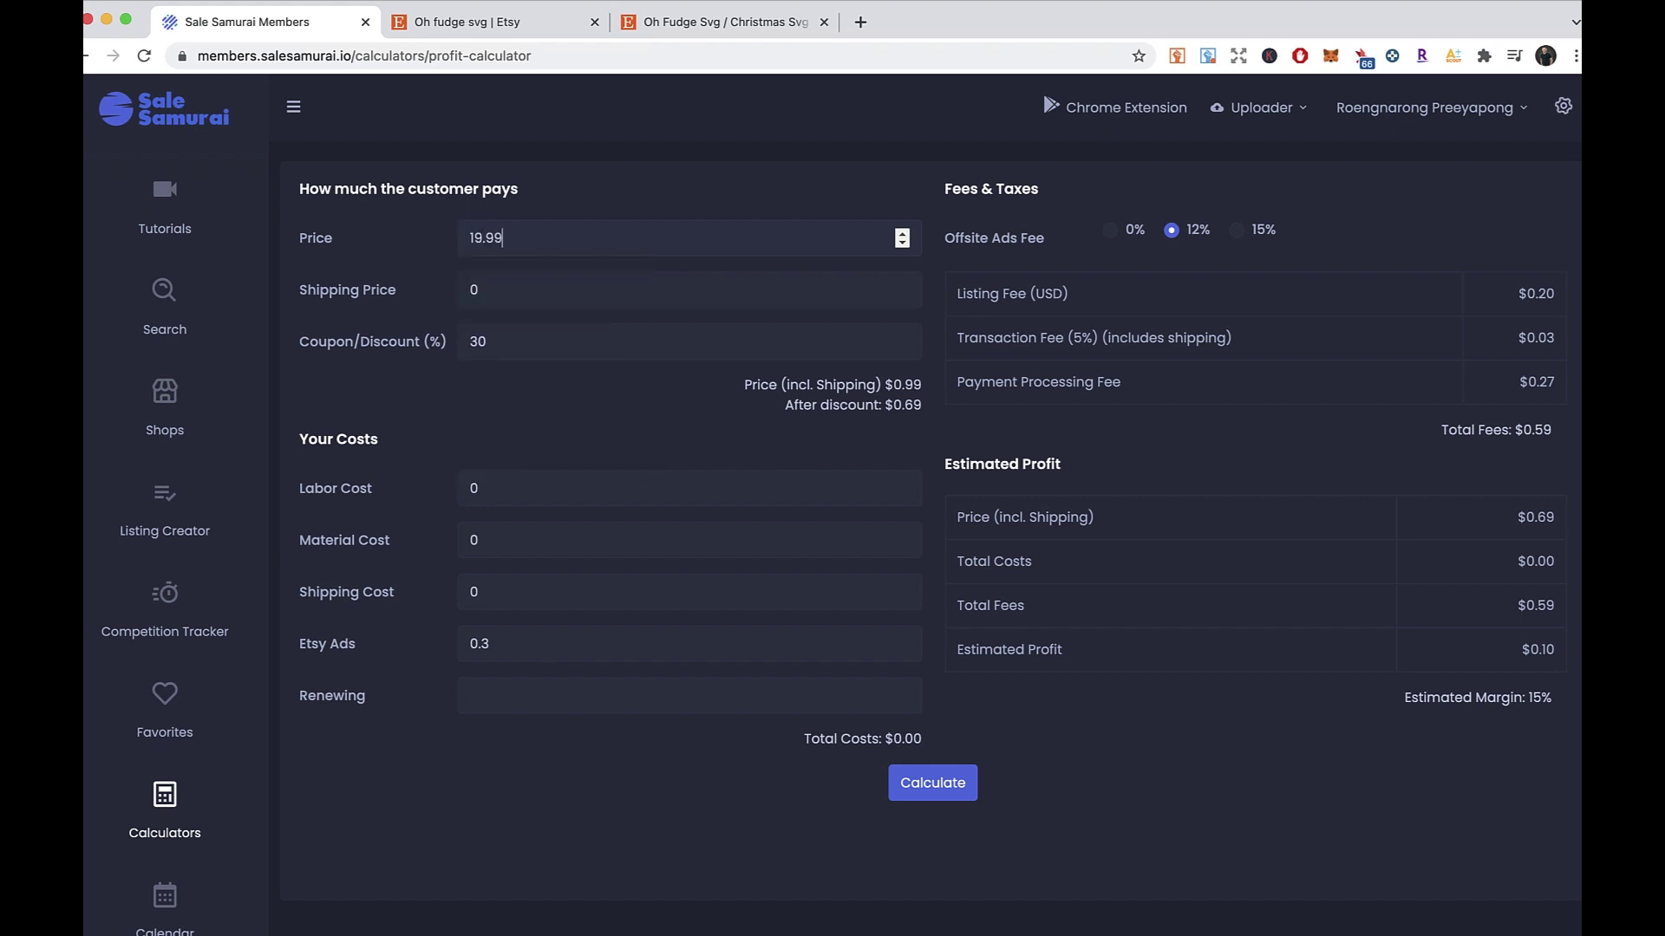
left_click_drag(596, 286, 448, 301)
left_click(503, 342)
left_click_drag(502, 336, 435, 349)
type("15")
left_click(936, 785)
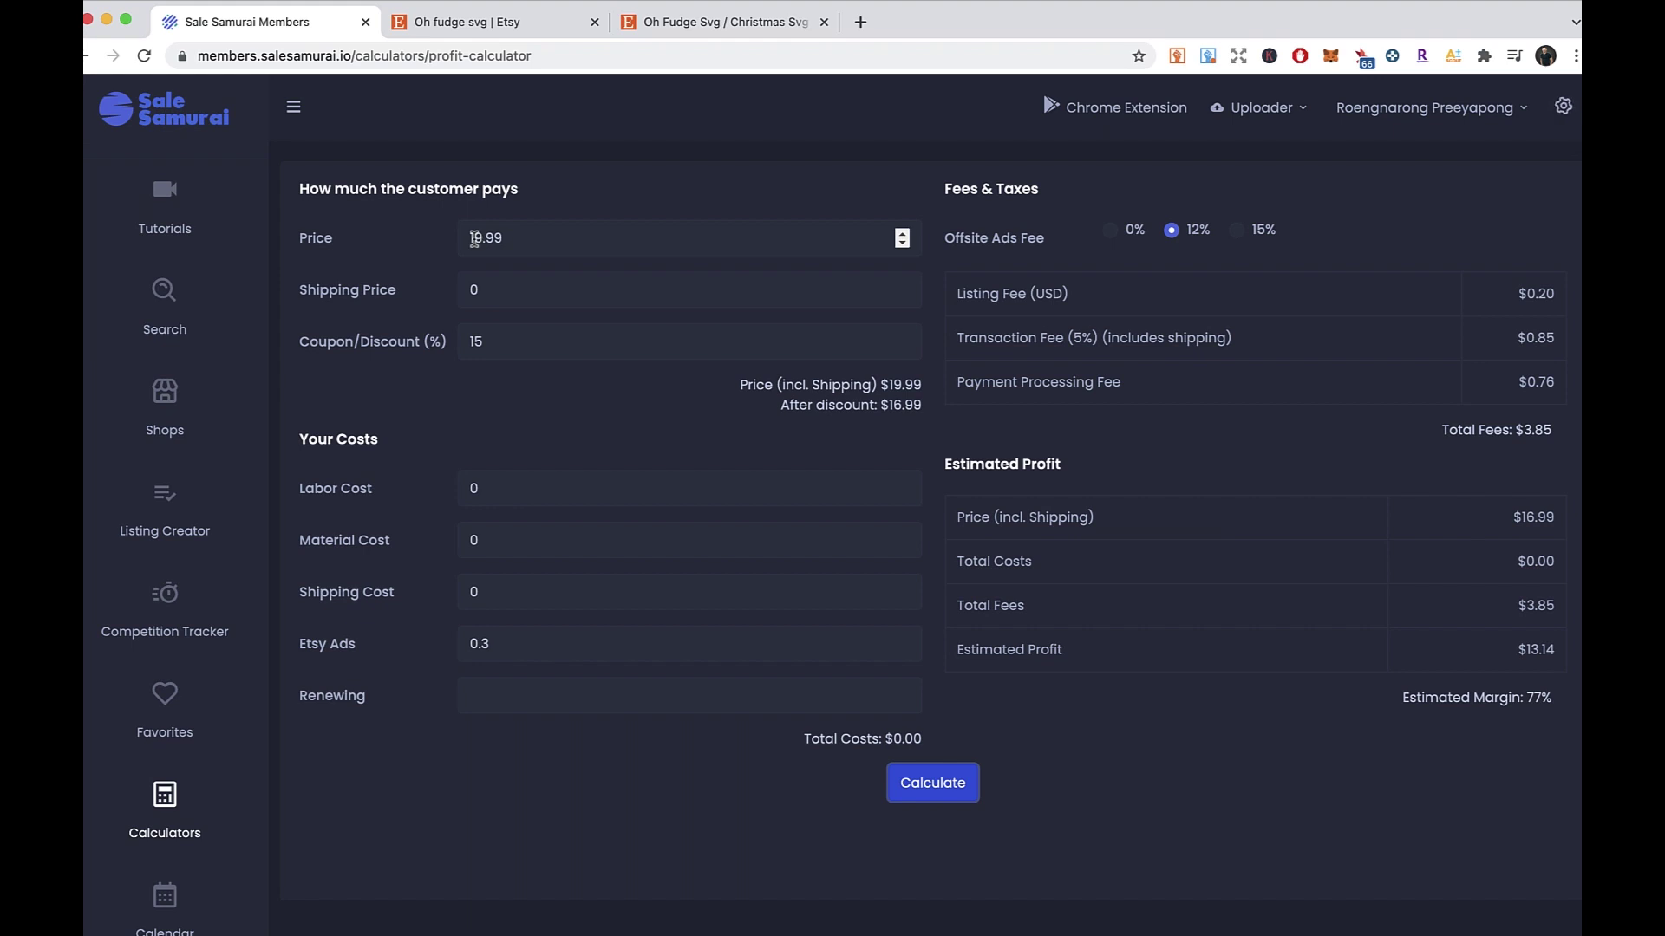
- Enter a material cost of 9.99 and recalculate the profit
left_click_drag(486, 542, 430, 549)
type("9.99")
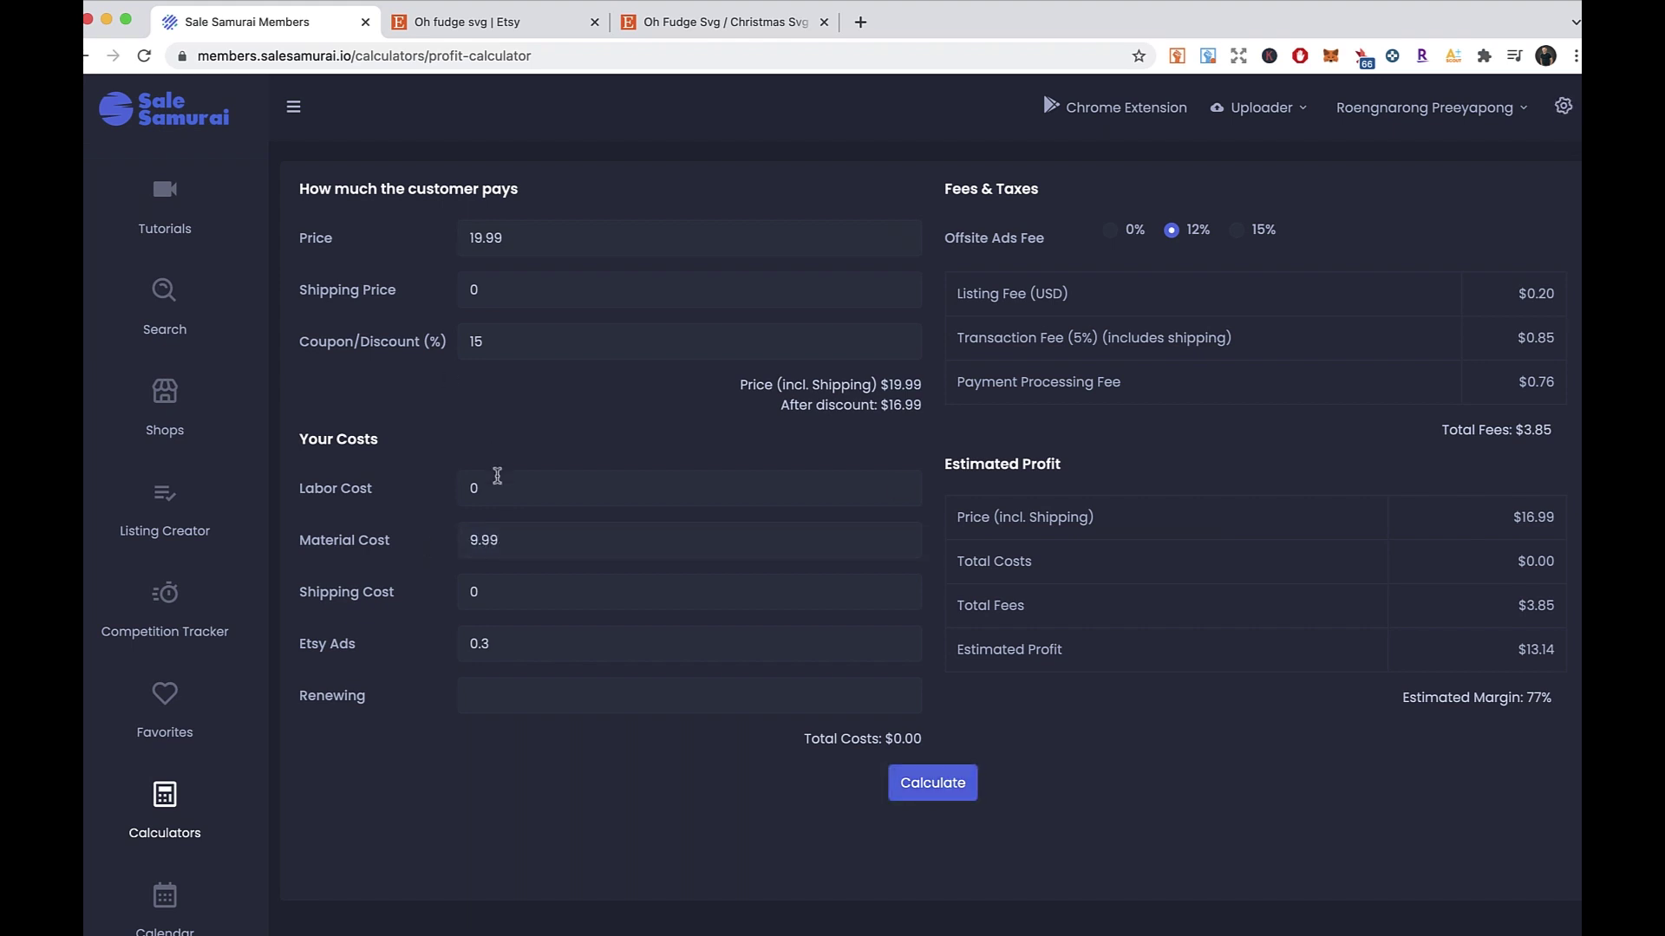
left_click(919, 783)
right_click(1007, 457)
left_click(839, 440)
left_click(841, 447)
right_click(1181, 729)
left_click(1095, 731)
- Change the material cost to 10 and recalculate
left_click(491, 540)
left_click(932, 783)
left_click(625, 549)
left_click_drag(584, 539, 427, 543)
type("10")
left_click(921, 778)
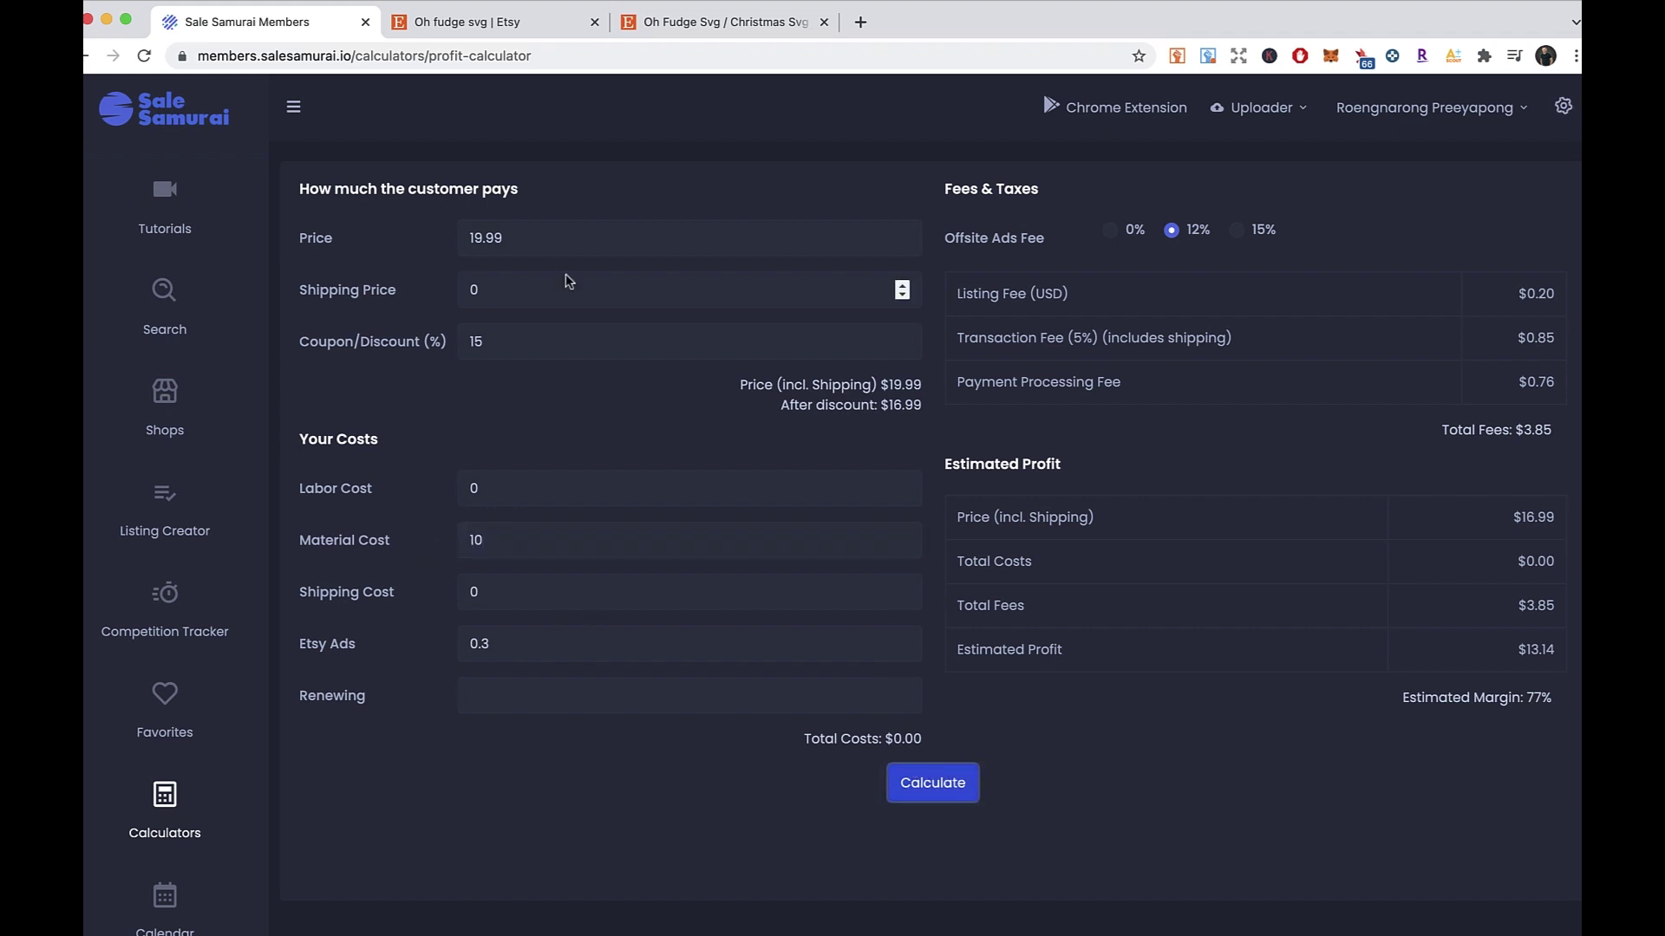
- Recalculate with a 0% and then a 12% offsite ads fee, ending on 12%
left_click(1114, 228)
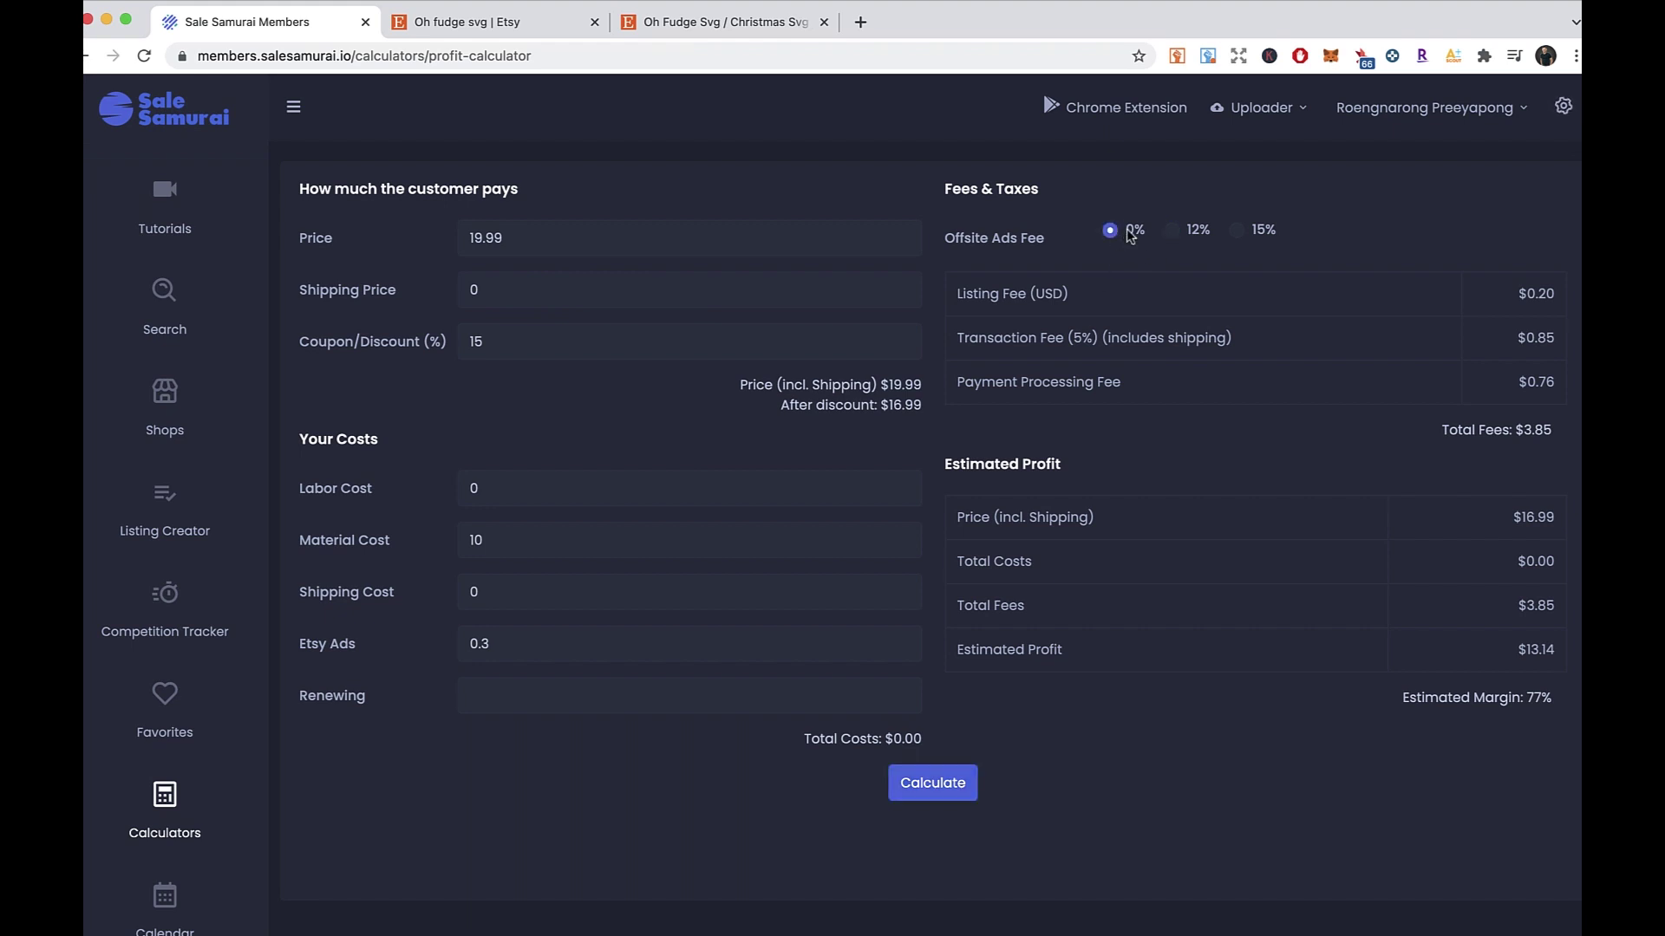
left_click(938, 789)
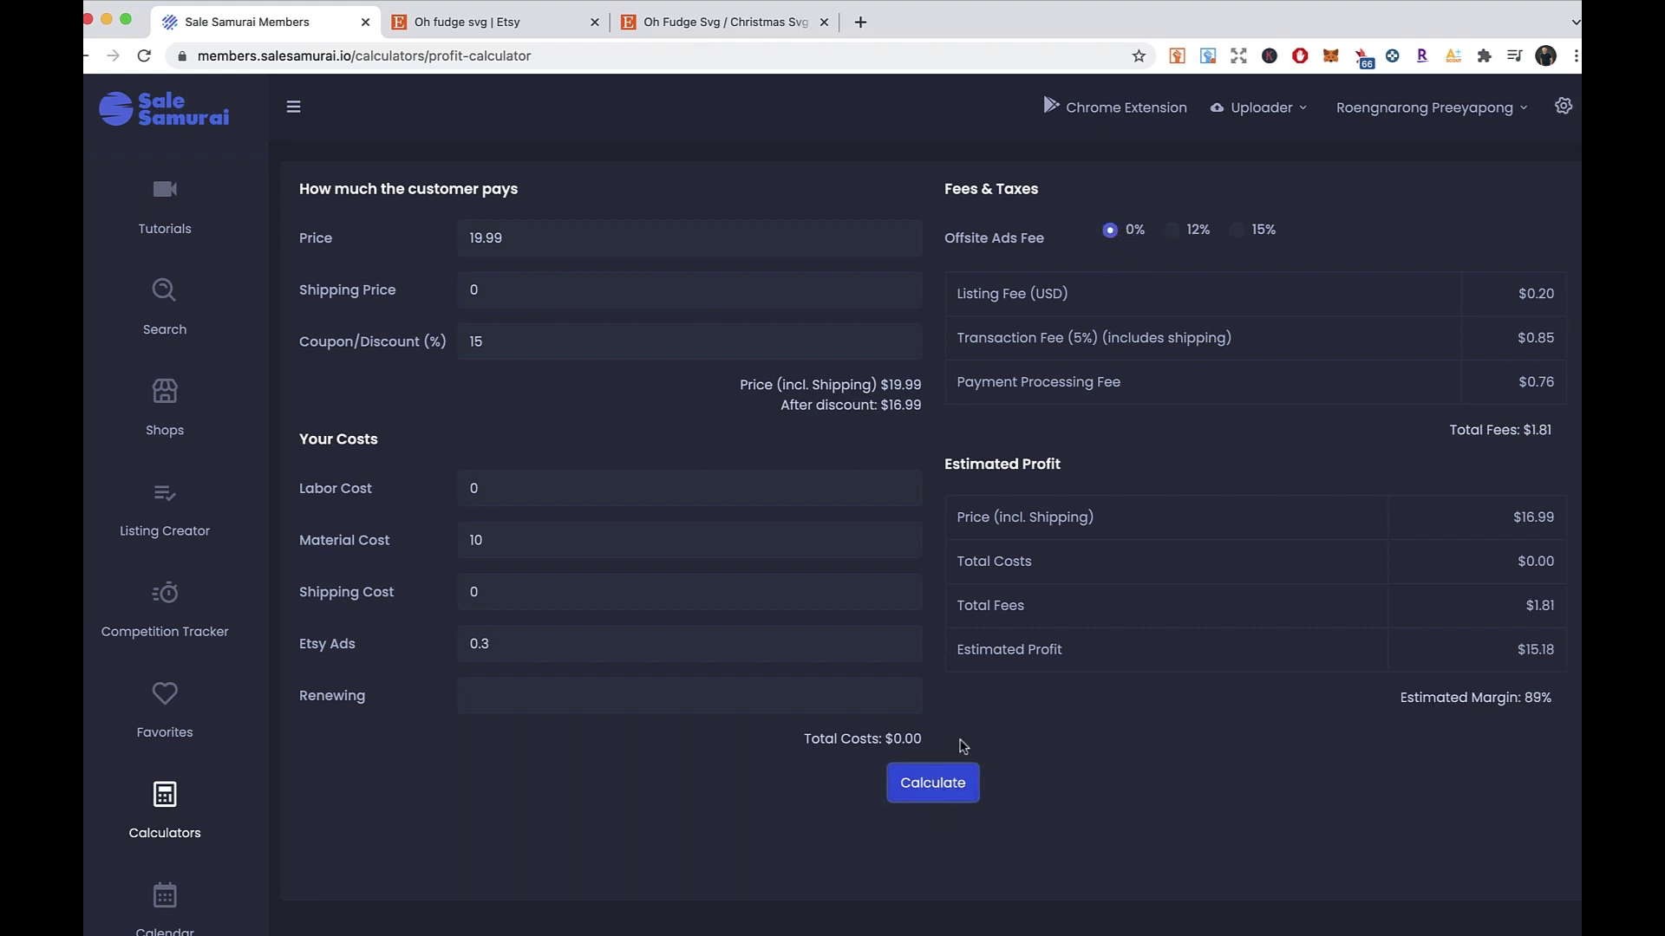
left_click(1173, 233)
left_click(932, 784)
left_click(493, 542)
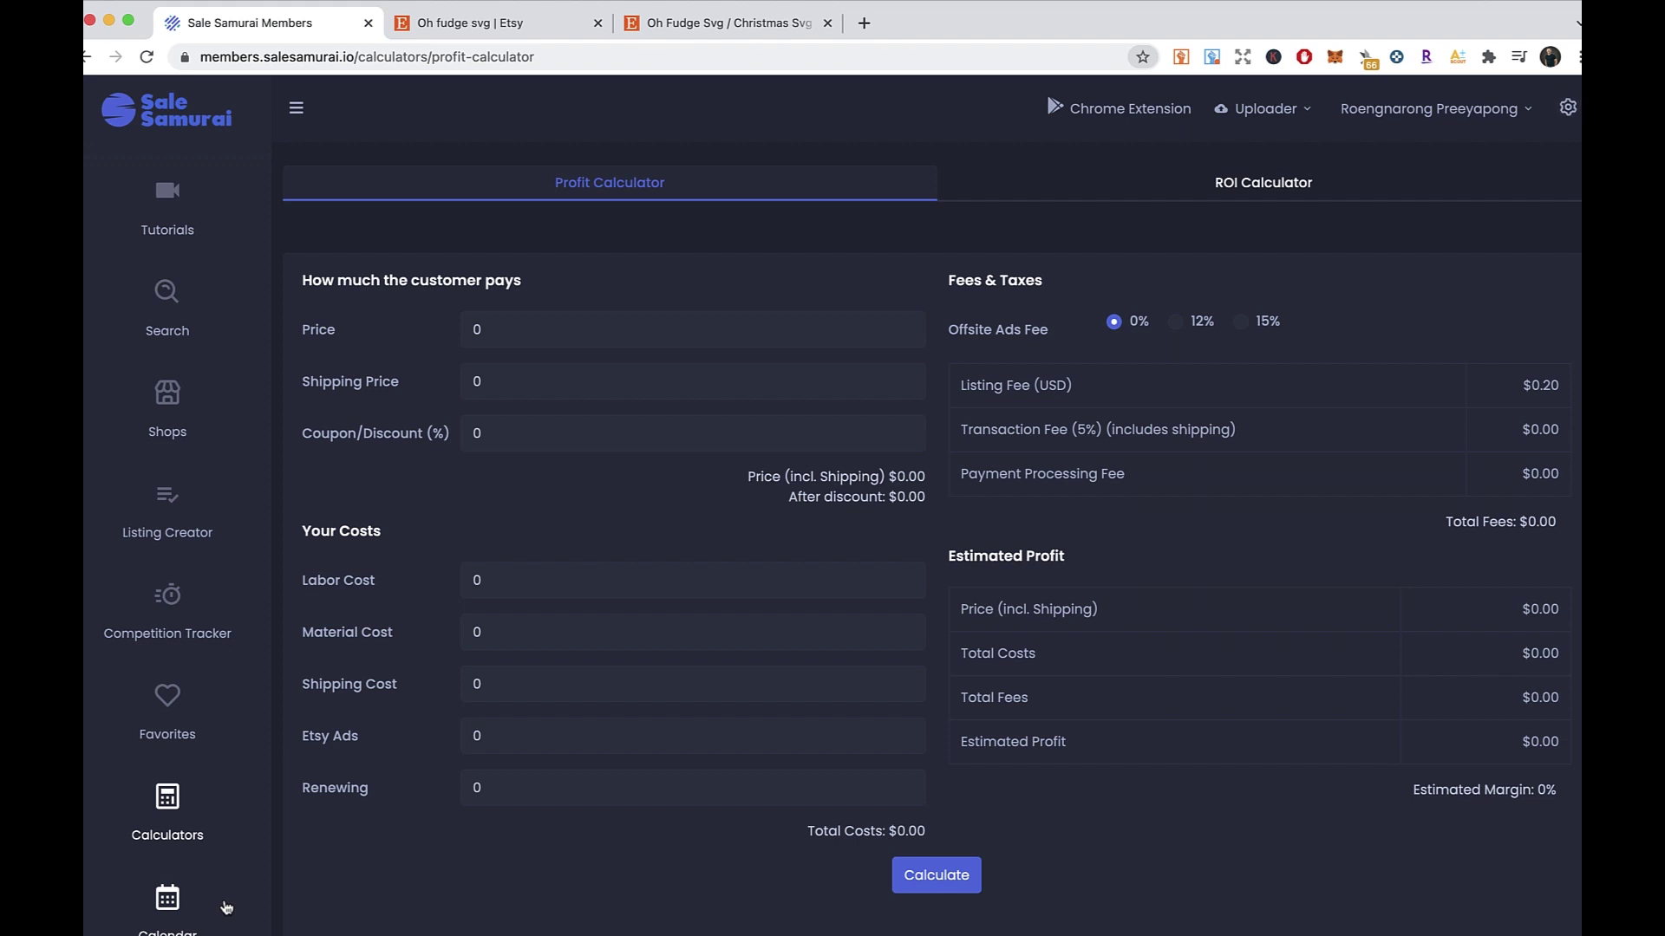
- Open the October 2021 holiday calendar and highlight the United States and Germany holiday labels
left_click(167, 902)
right_click(582, 237)
left_click(590, 221)
right_click(590, 234)
left_click(544, 198)
left_click_drag(674, 197, 841, 204)
left_click_drag(950, 196, 1053, 220)
- Scroll through the October 2021 holidays, briefly highlighting the Halloween entry
right_click(1052, 224)
left_click(978, 235)
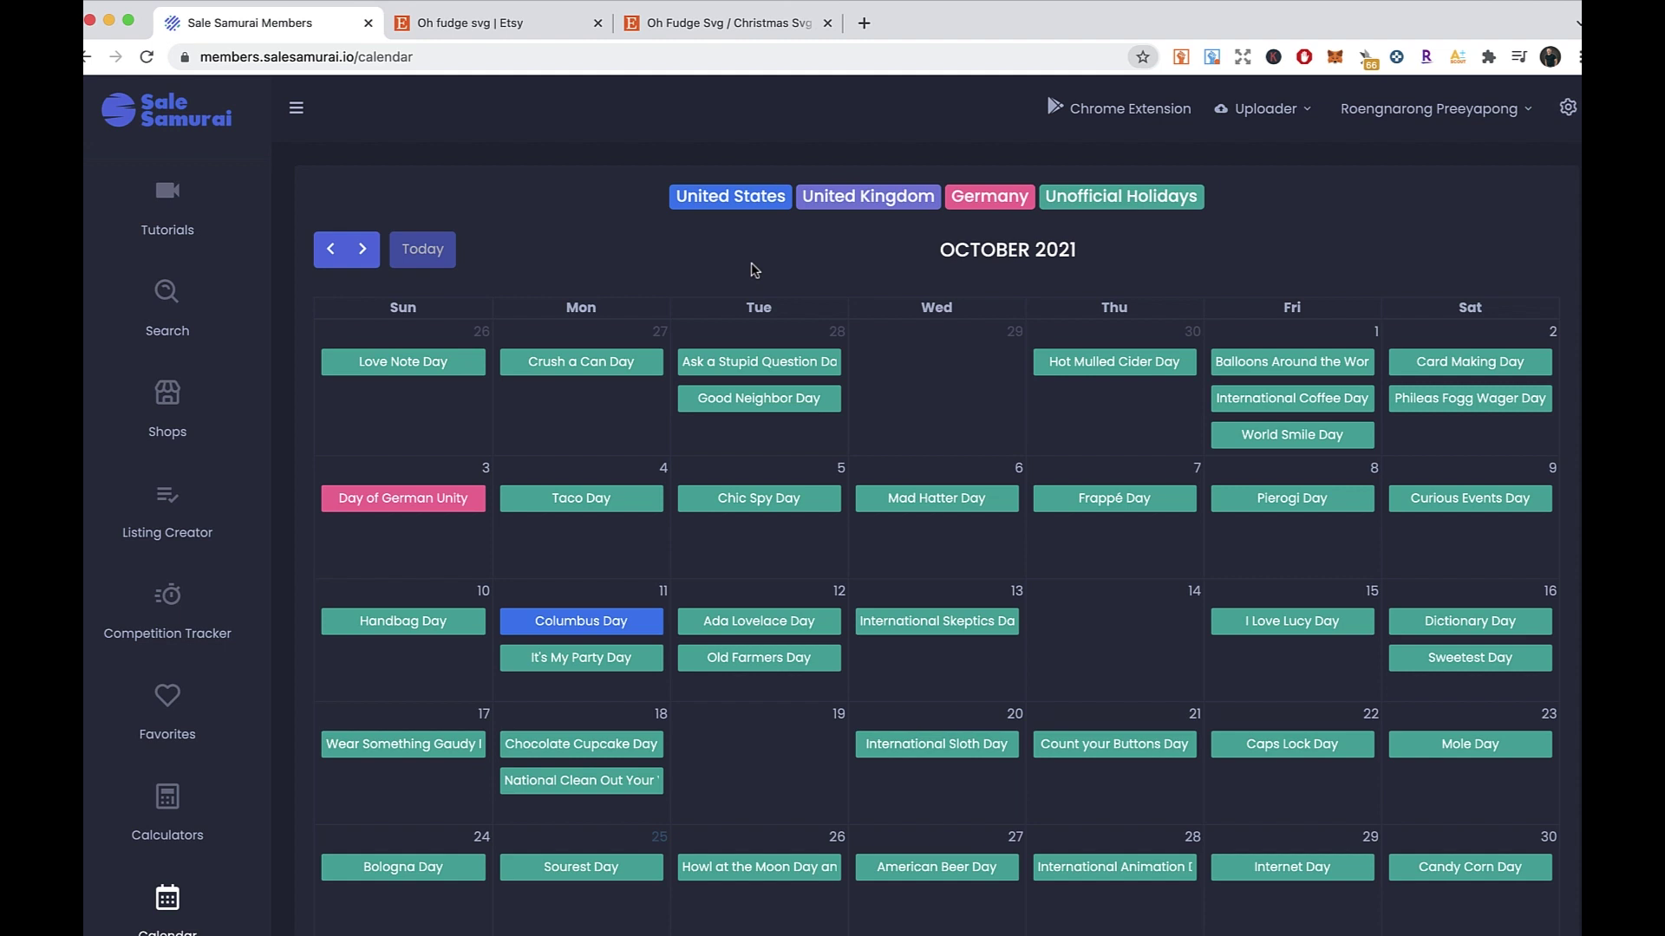
scroll(750, 260, "down", 1)
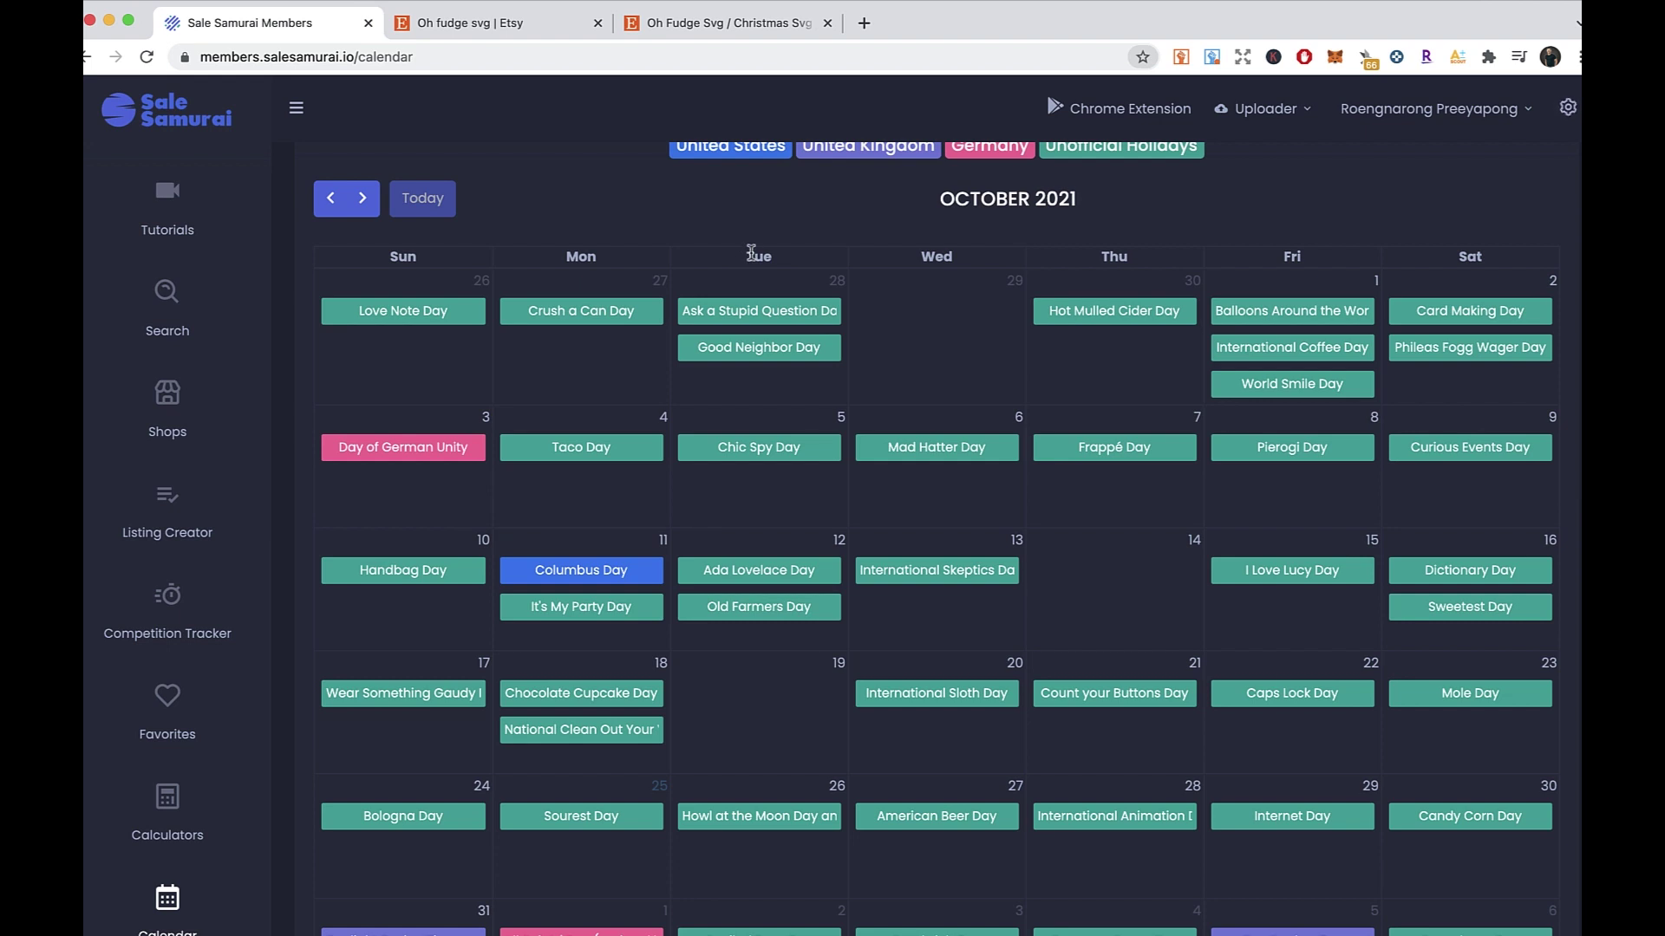
scroll(635, 223, "down", 1)
scroll(638, 229, "up", 1)
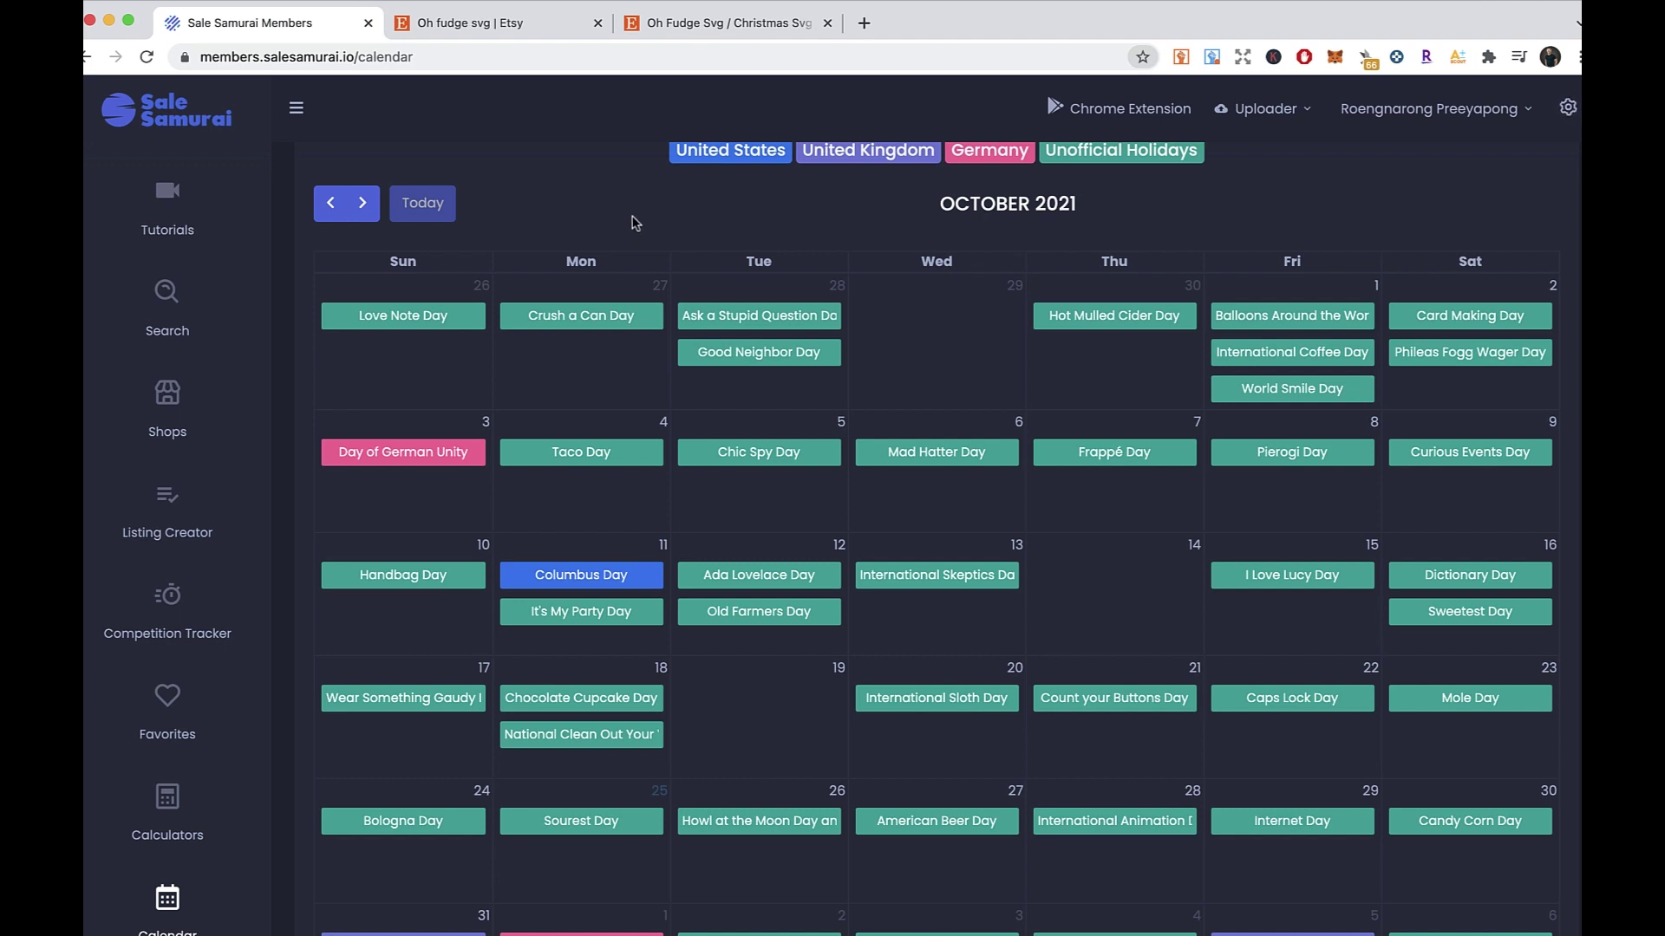
scroll(737, 222, "down", 3)
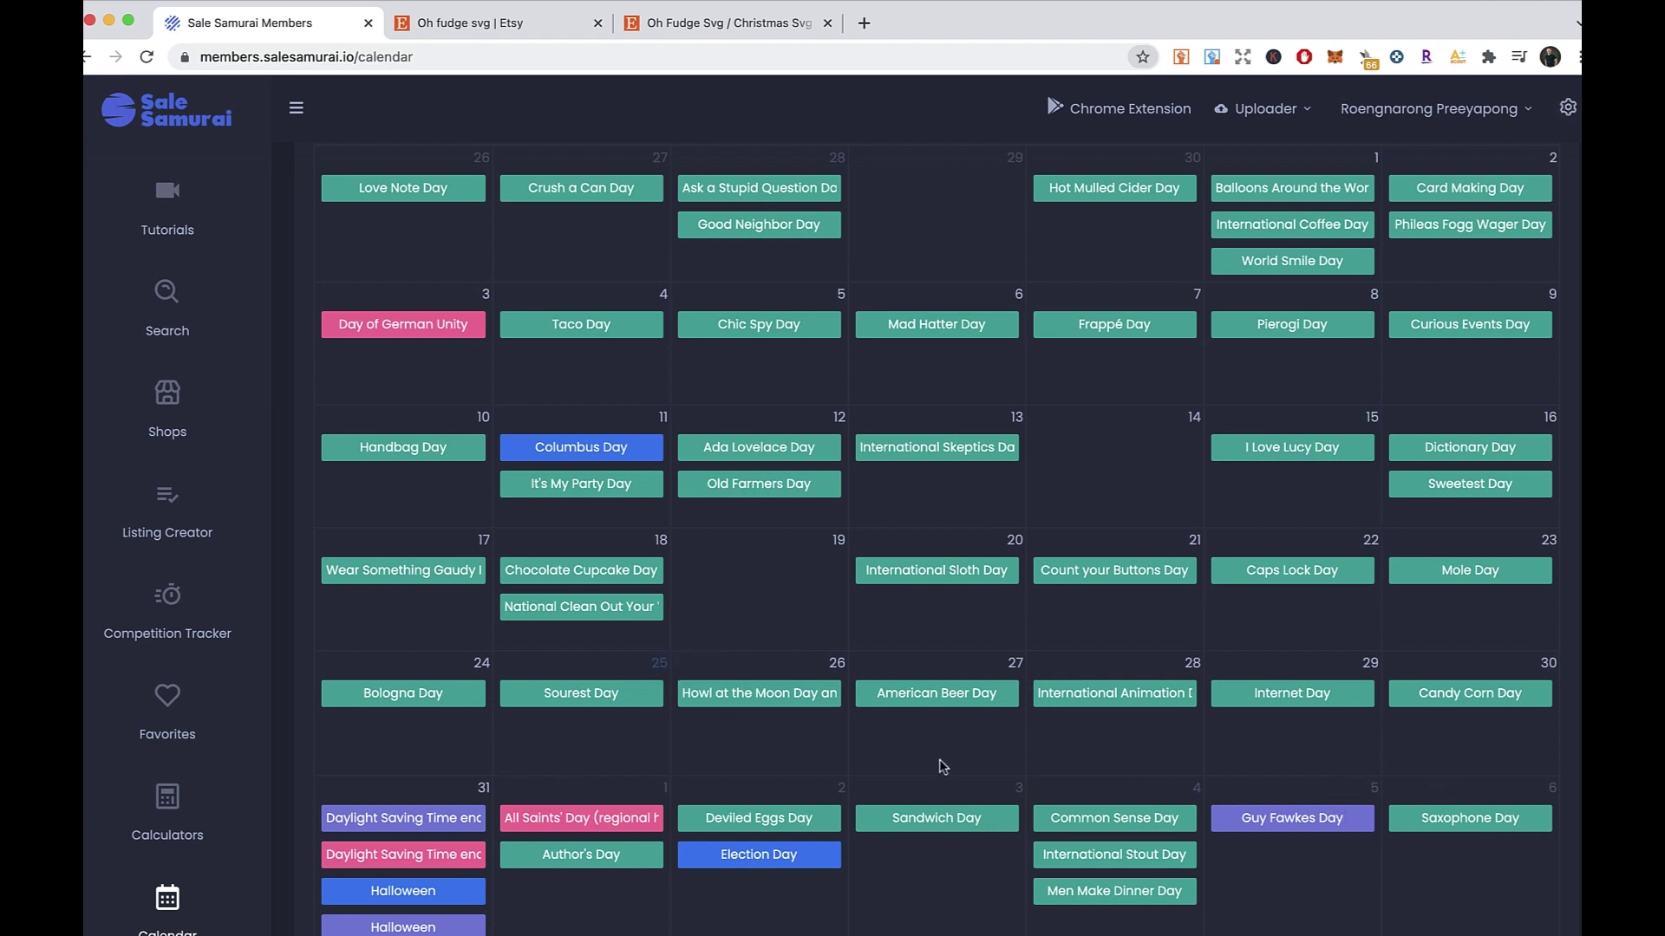
scroll(404, 846, "down", 1)
left_click_drag(362, 879, 444, 890)
left_click(494, 885)
scroll(518, 881, "down", 3)
scroll(509, 883, "up", 5)
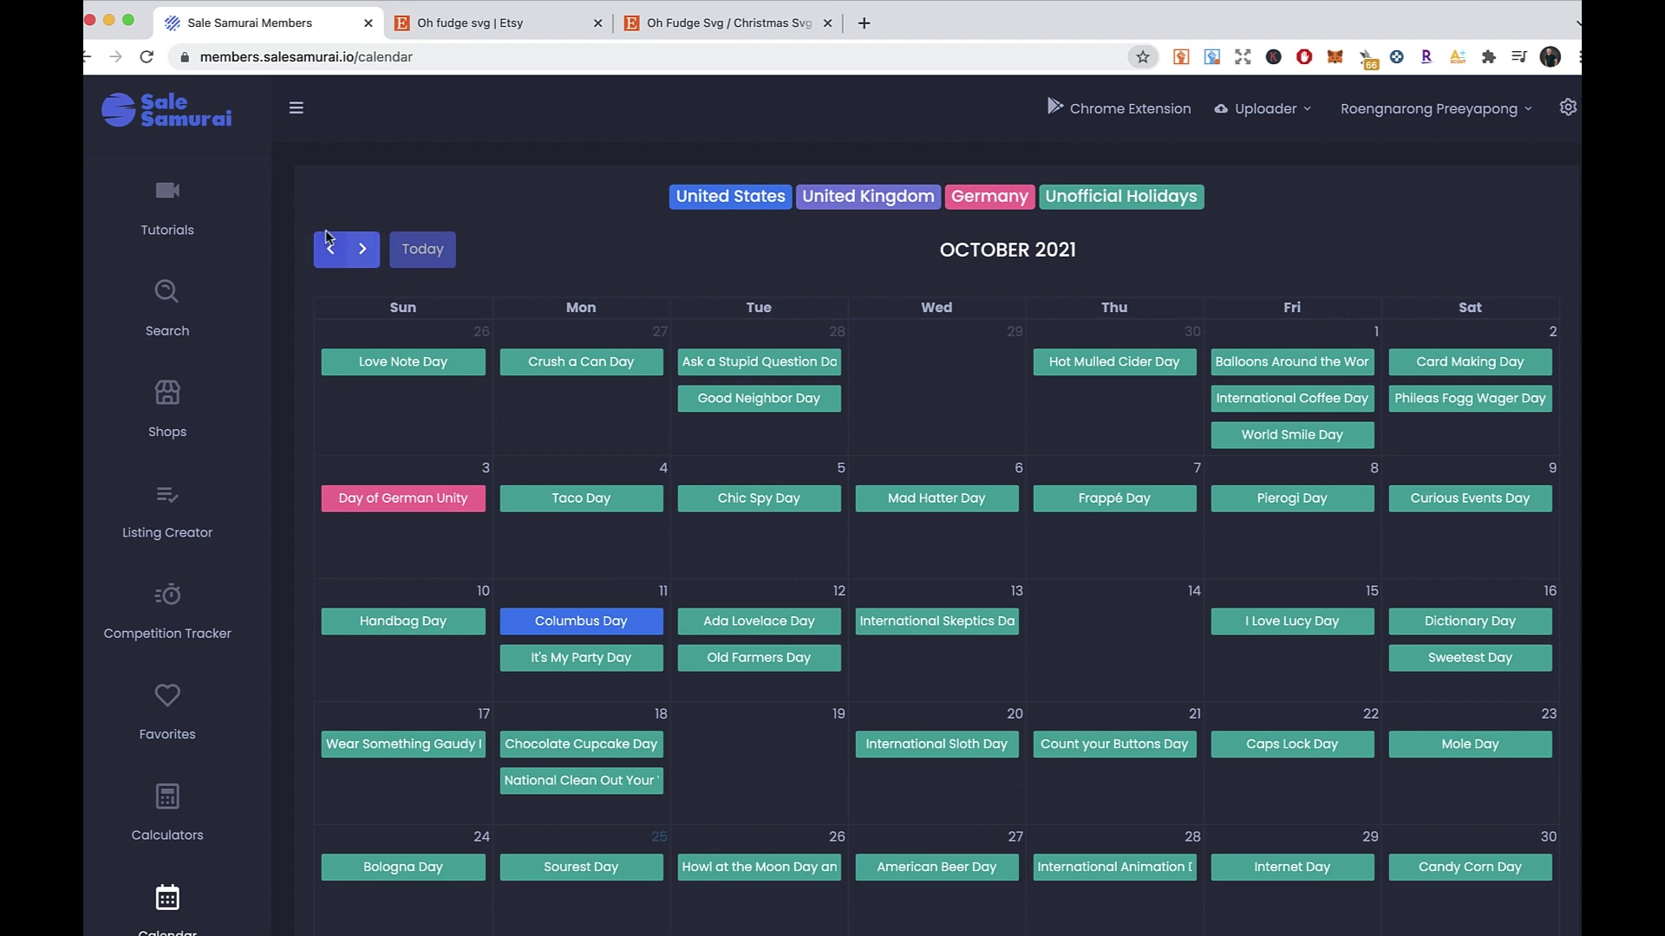
- Advance to November 2021 and highlight the Election Day and Veterans Day holidays
left_click(362, 249)
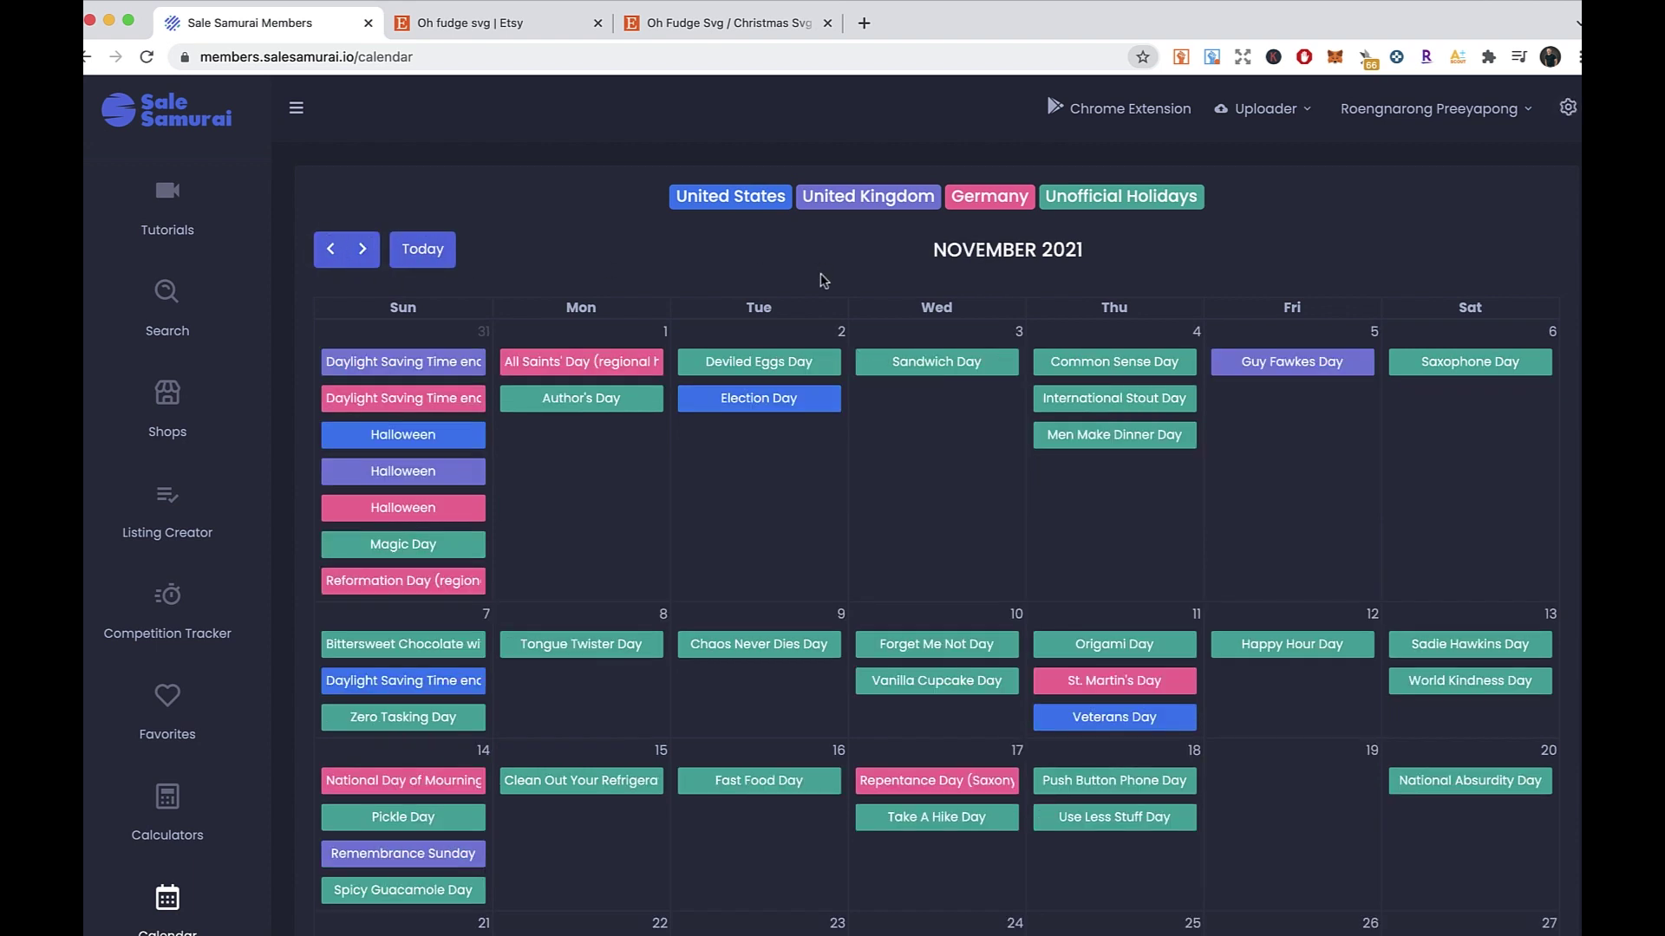
scroll(833, 294, "down", 5)
scroll(846, 316, "up", 2)
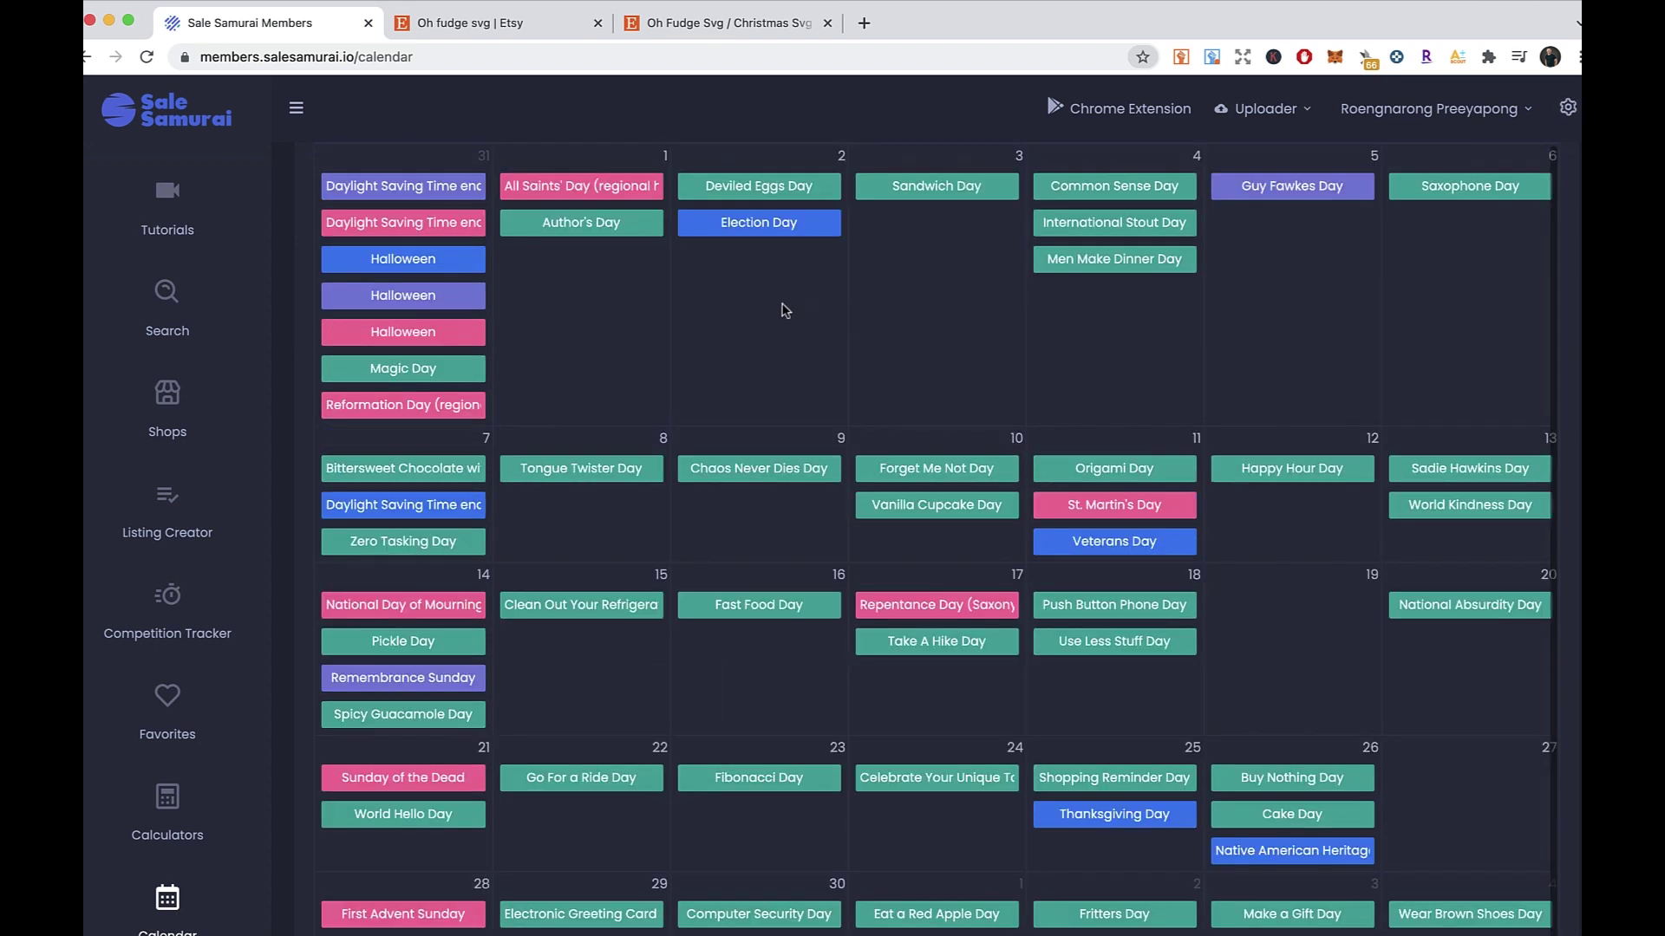
scroll(786, 310, "up", 2)
right_click(793, 390)
double_click(741, 346)
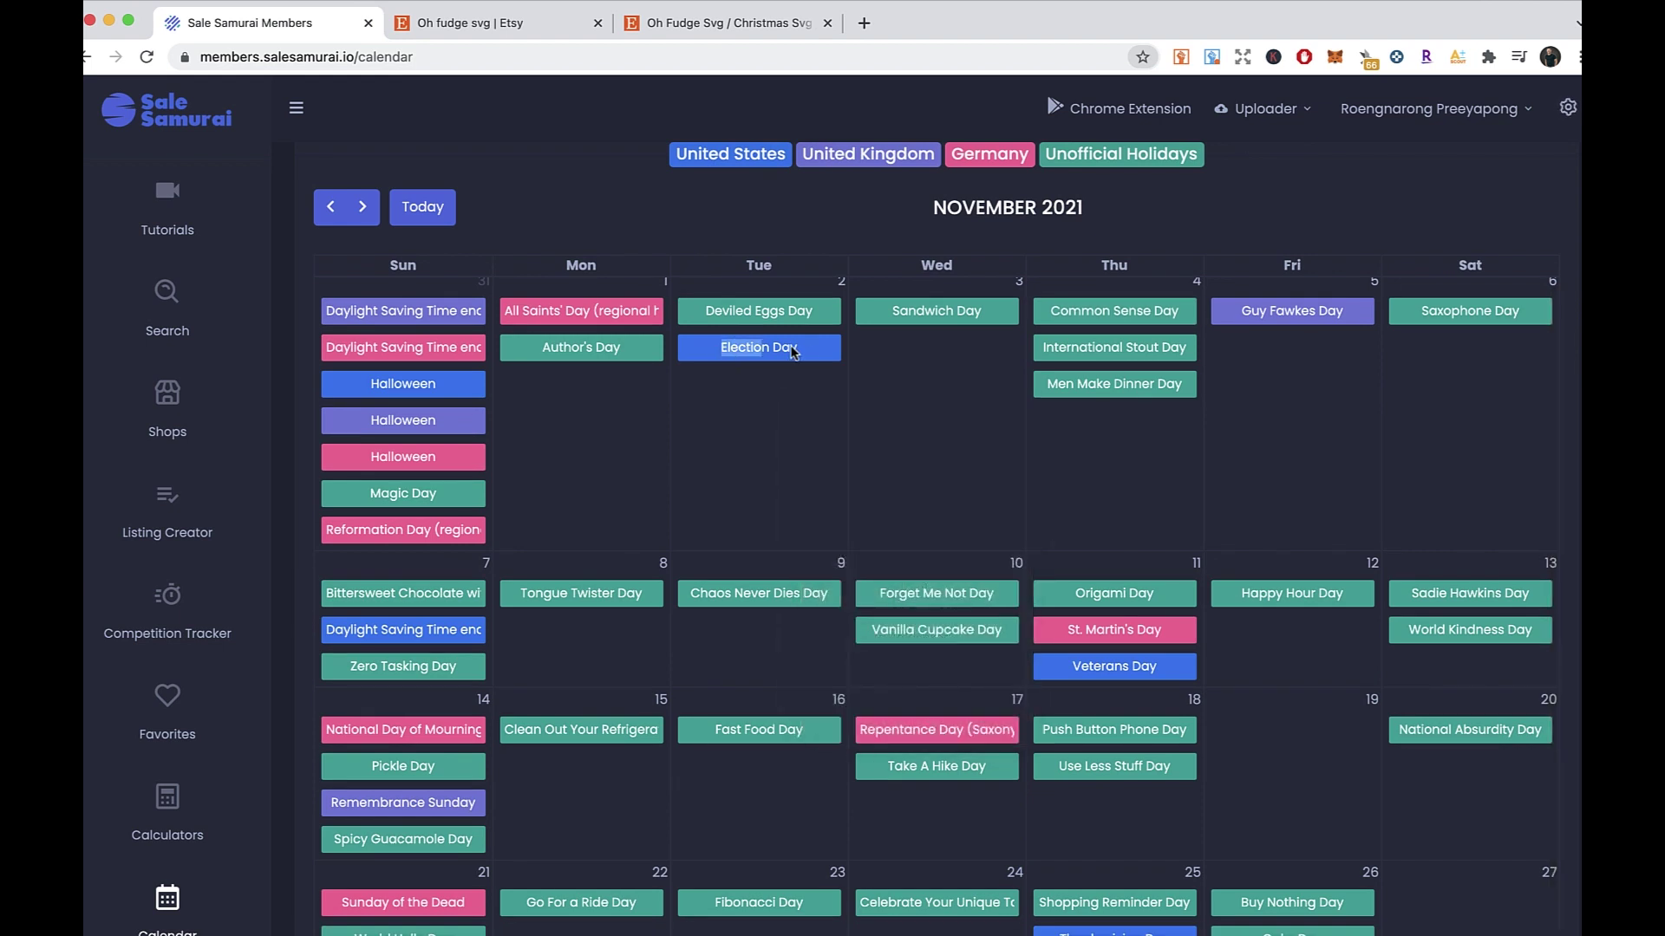
left_click(814, 370)
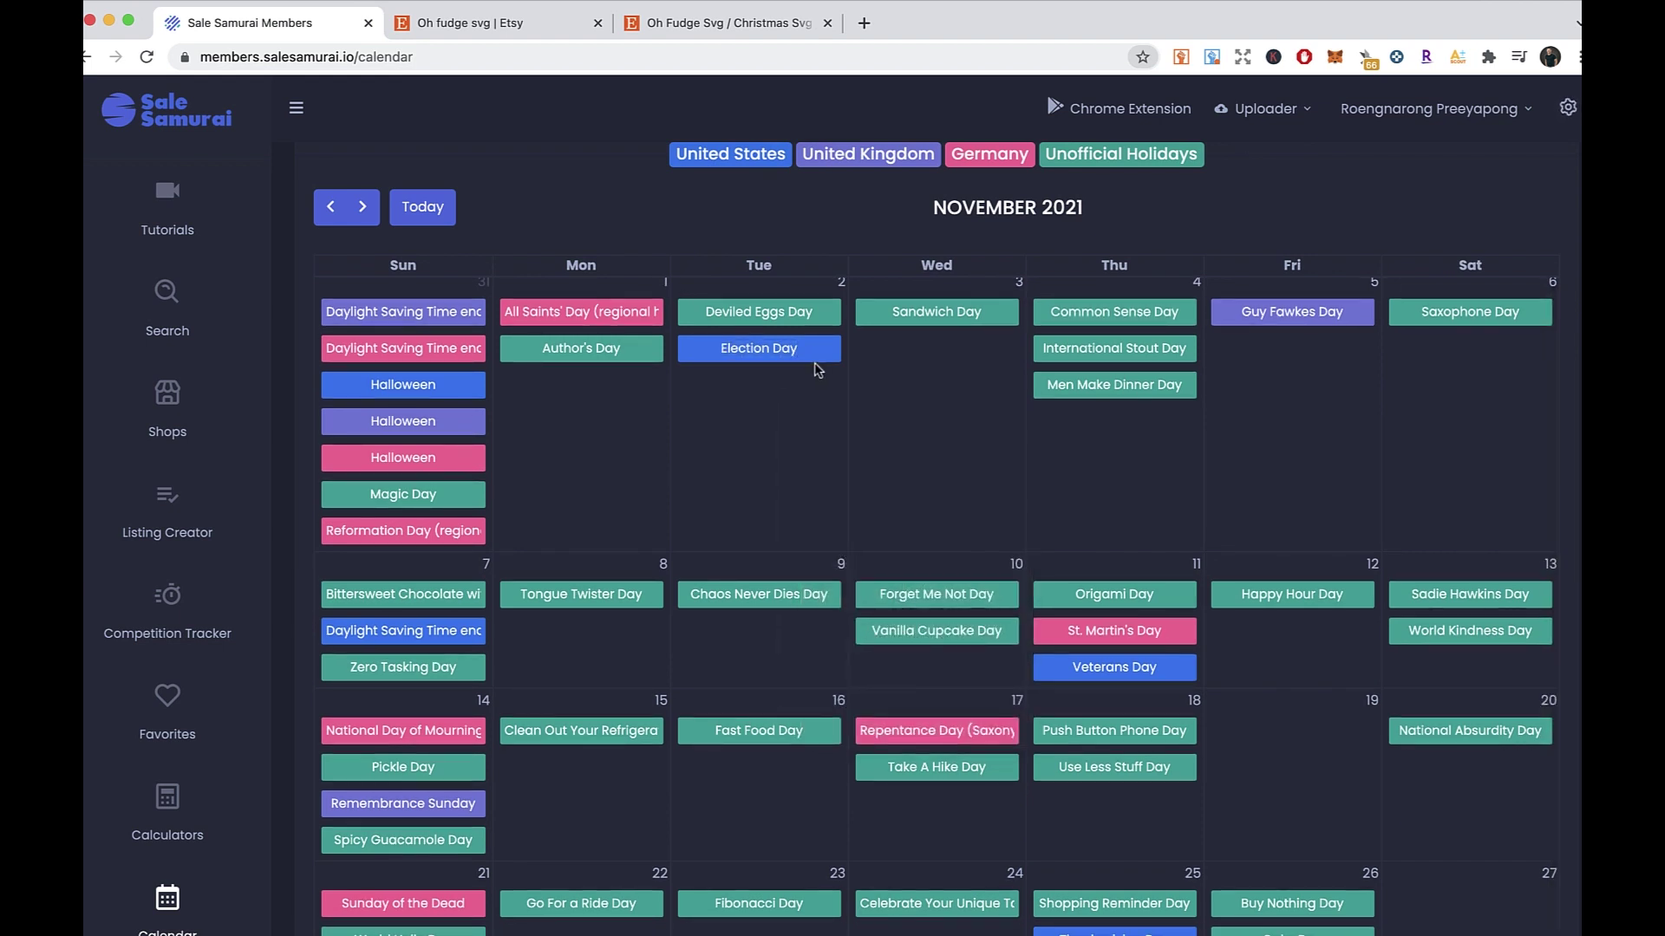
left_click_drag(720, 348, 798, 357)
left_click(798, 373)
scroll(780, 364, "down", 3)
left_click_drag(1072, 465, 1200, 477)
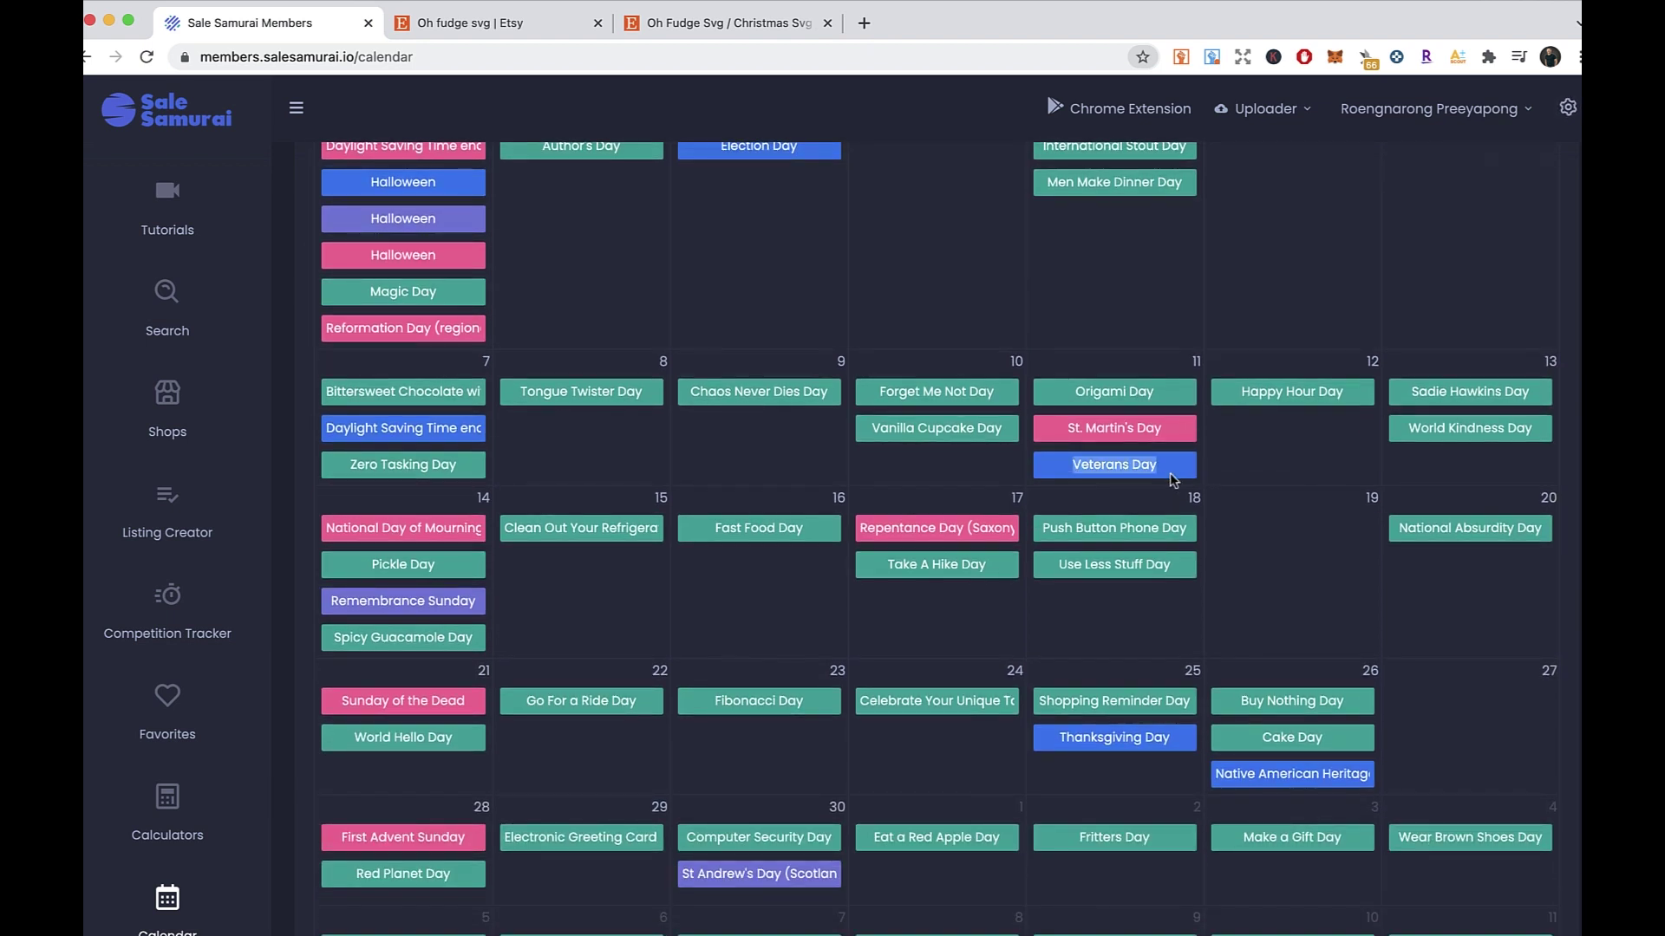
left_click(1160, 465)
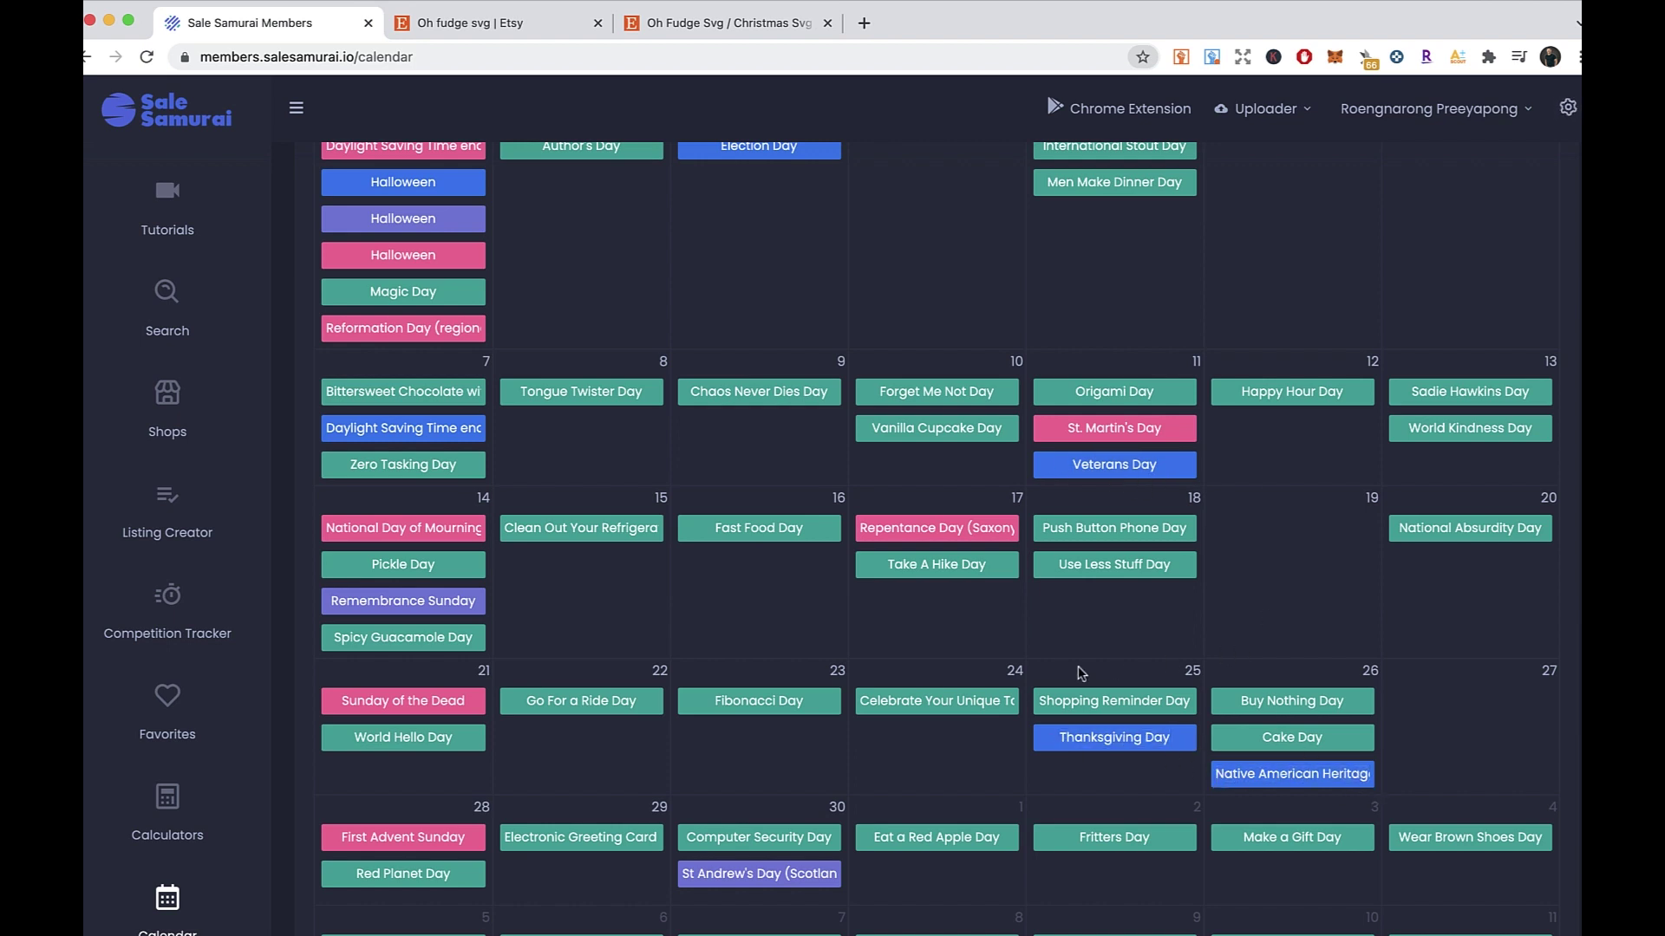
scroll(1075, 672, "down", 3)
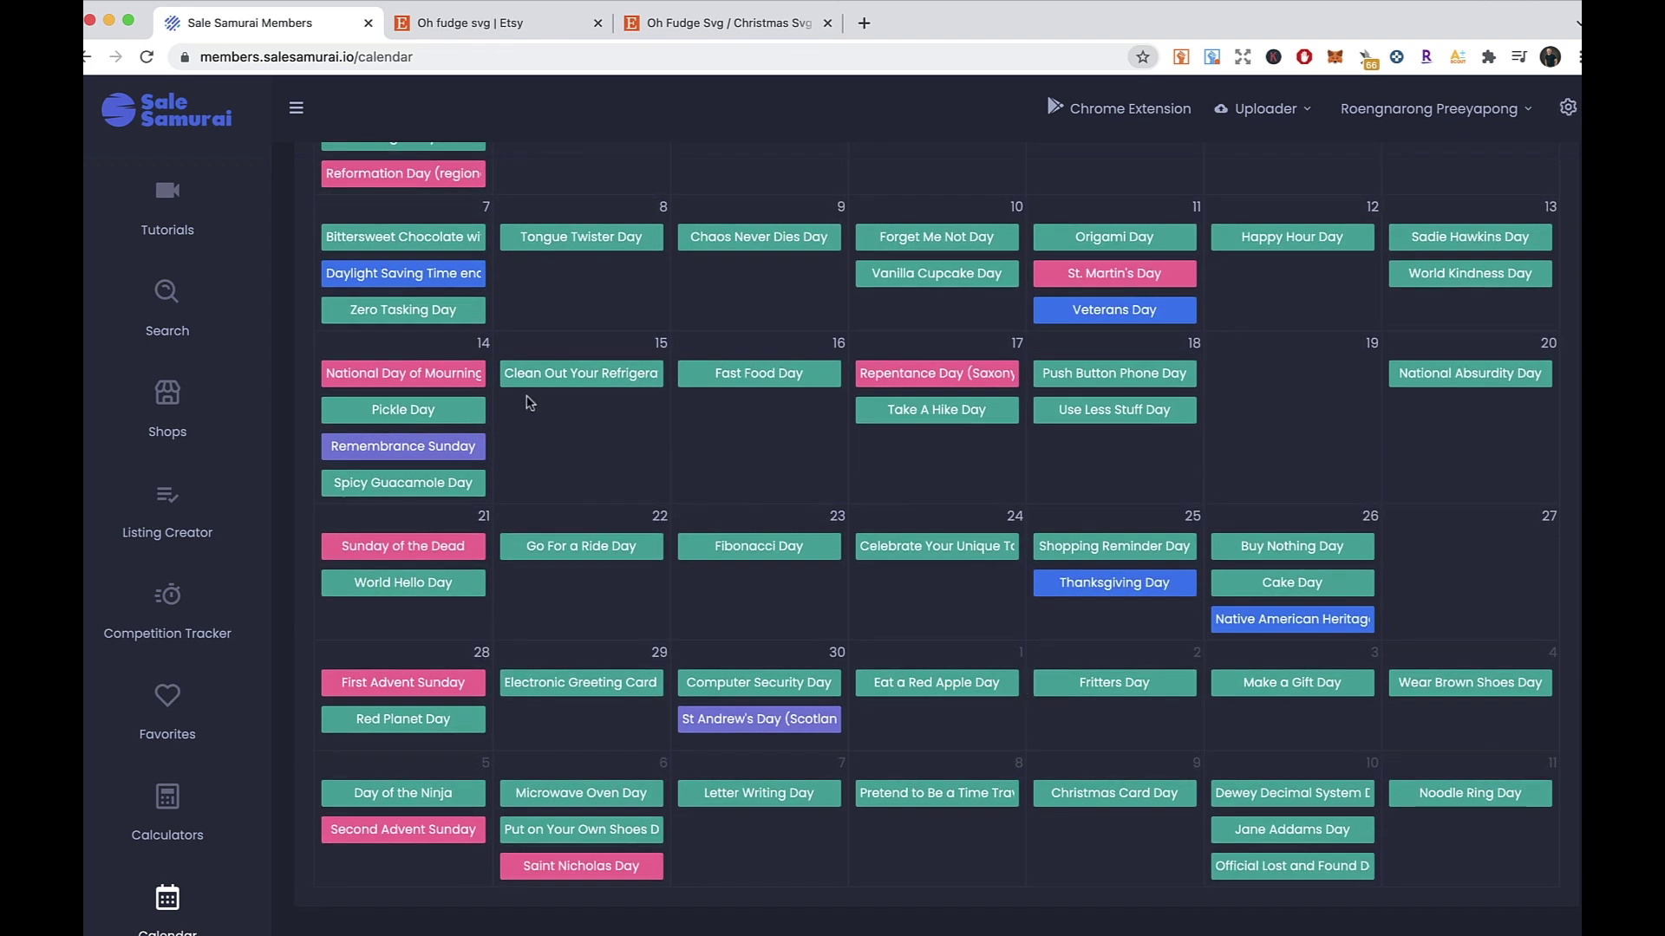
scroll(529, 402, "up", 5)
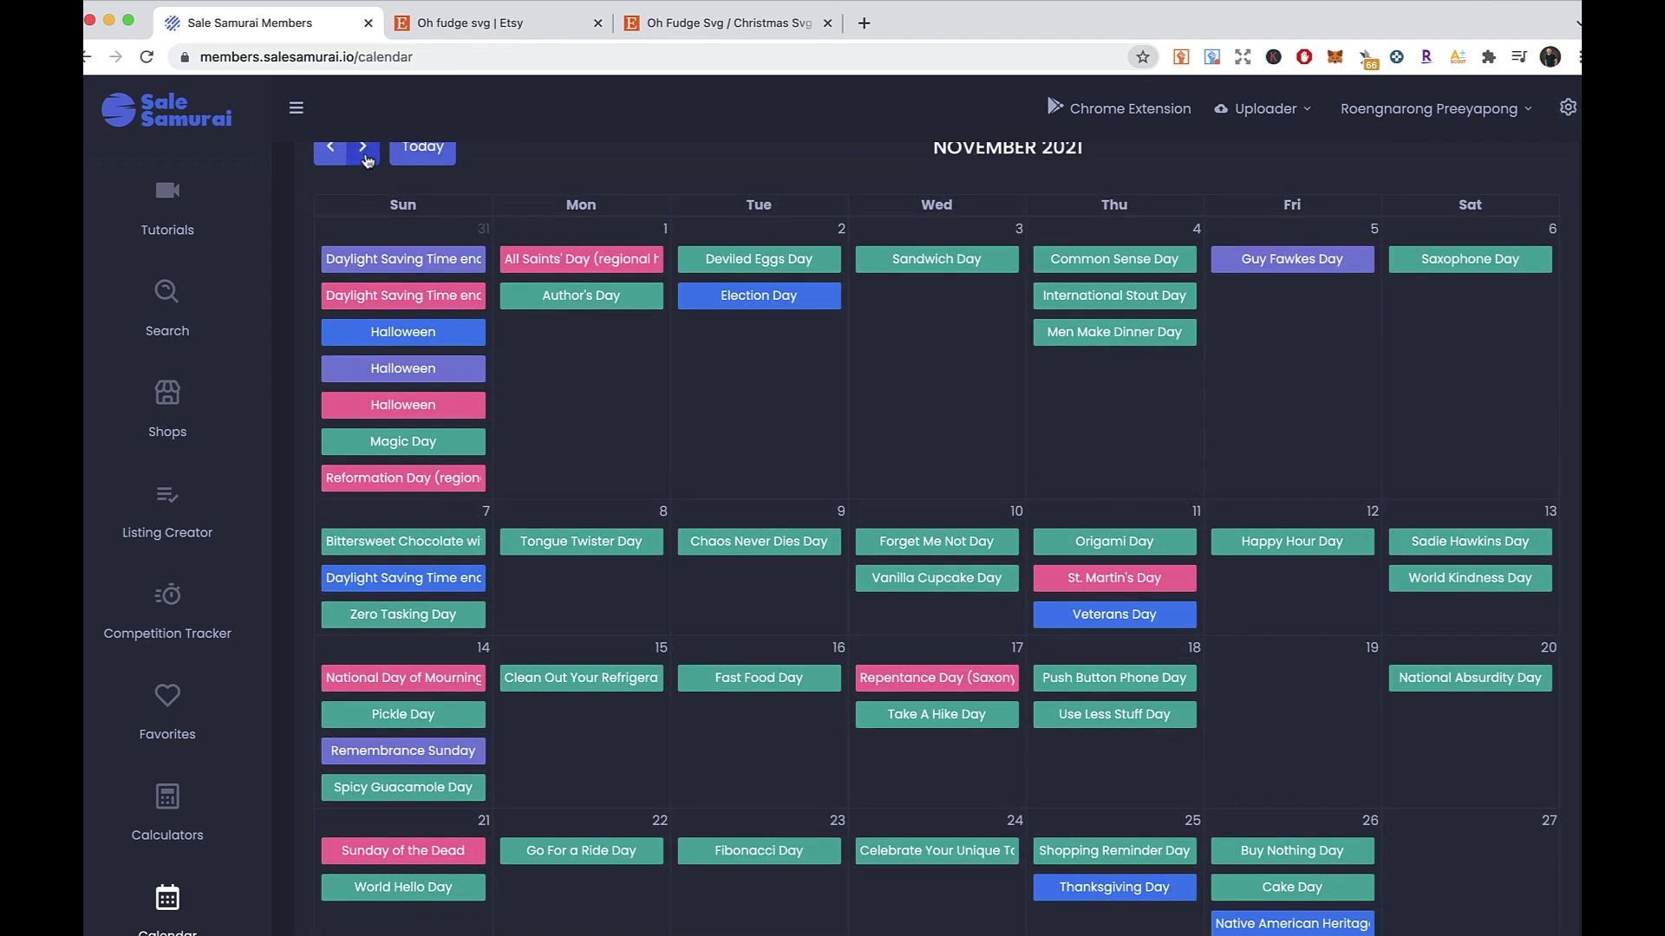
- Advance the calendar to December 2021, then January 2022, scrolling each month's holidays
left_click(365, 155)
scroll(725, 476, "down", 2)
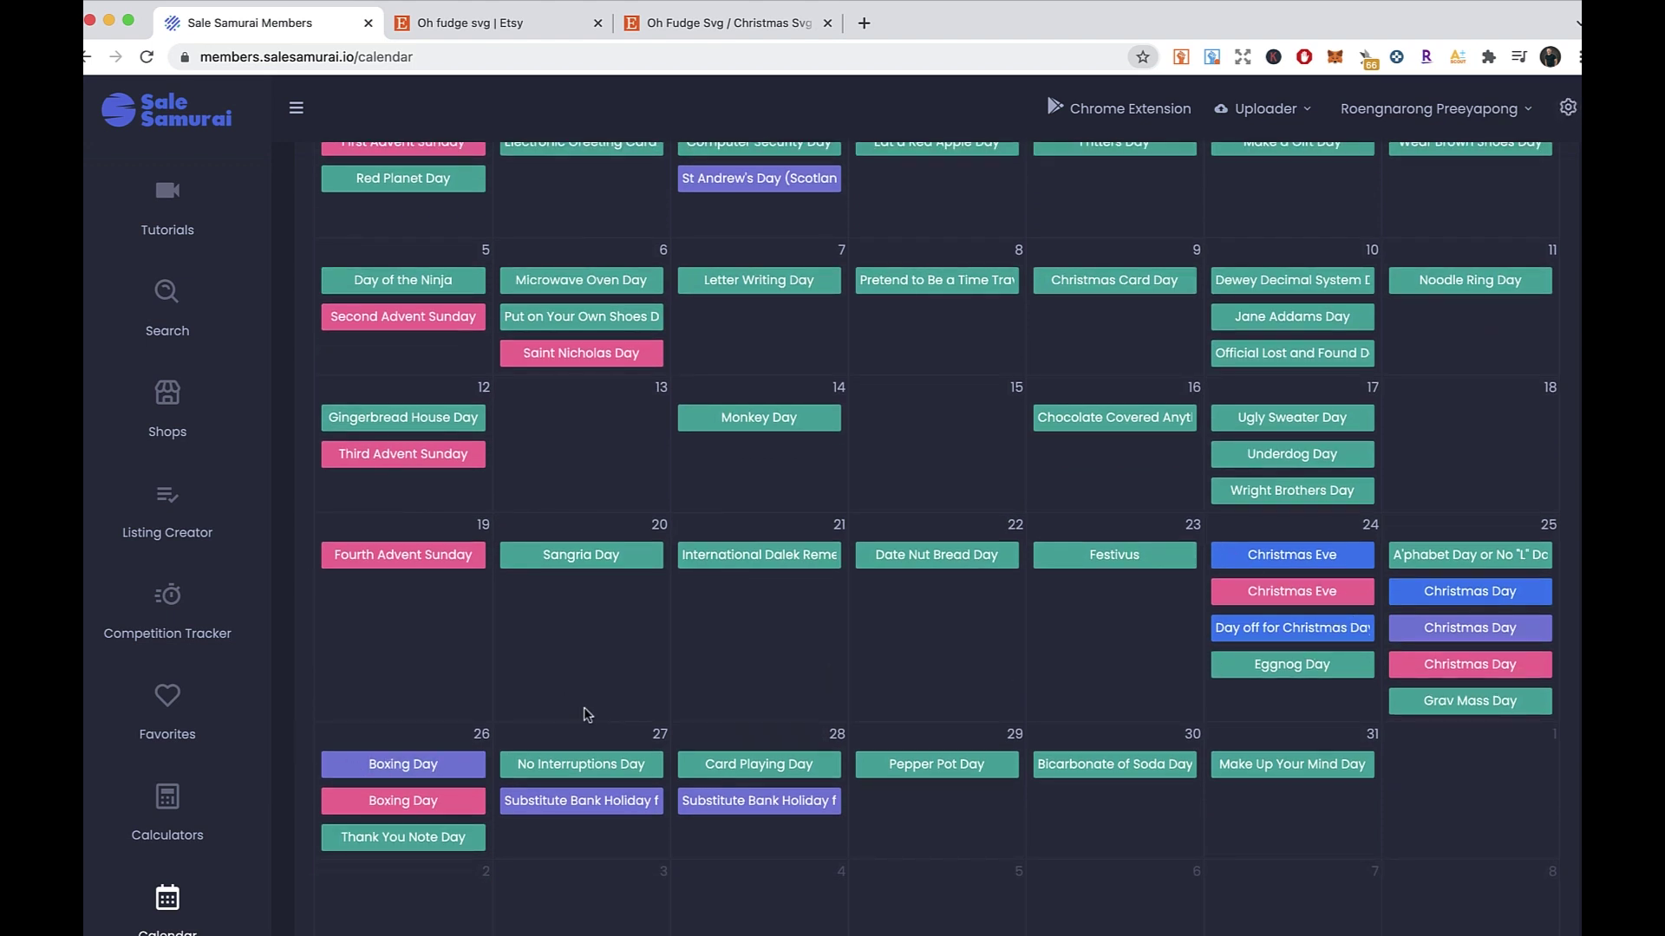
scroll(583, 717, "up", 3)
left_click(367, 249)
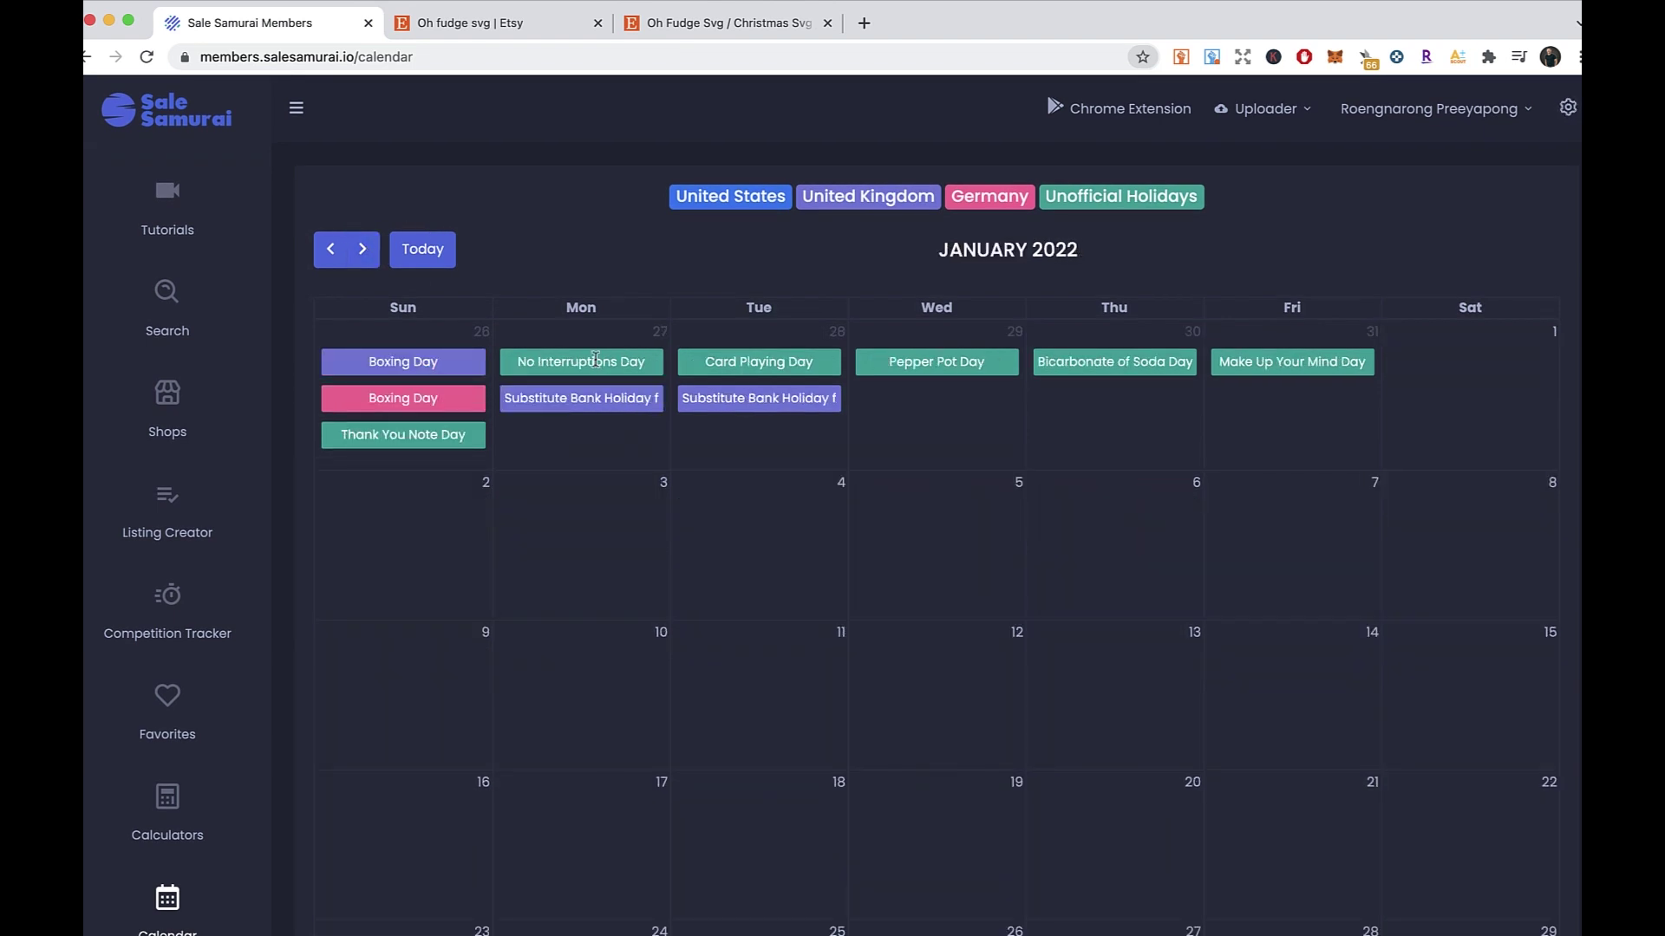
scroll(719, 340, "down", 4)
scroll(719, 340, "up", 4)
- Flip ahead to March 2022, then back to December 2021 to review its holidays
left_click(362, 251)
left_click(363, 252)
left_click(330, 250)
left_click(330, 250)
left_click(330, 250)
right_click(739, 276)
left_click(650, 316)
scroll(644, 336, "down", 5)
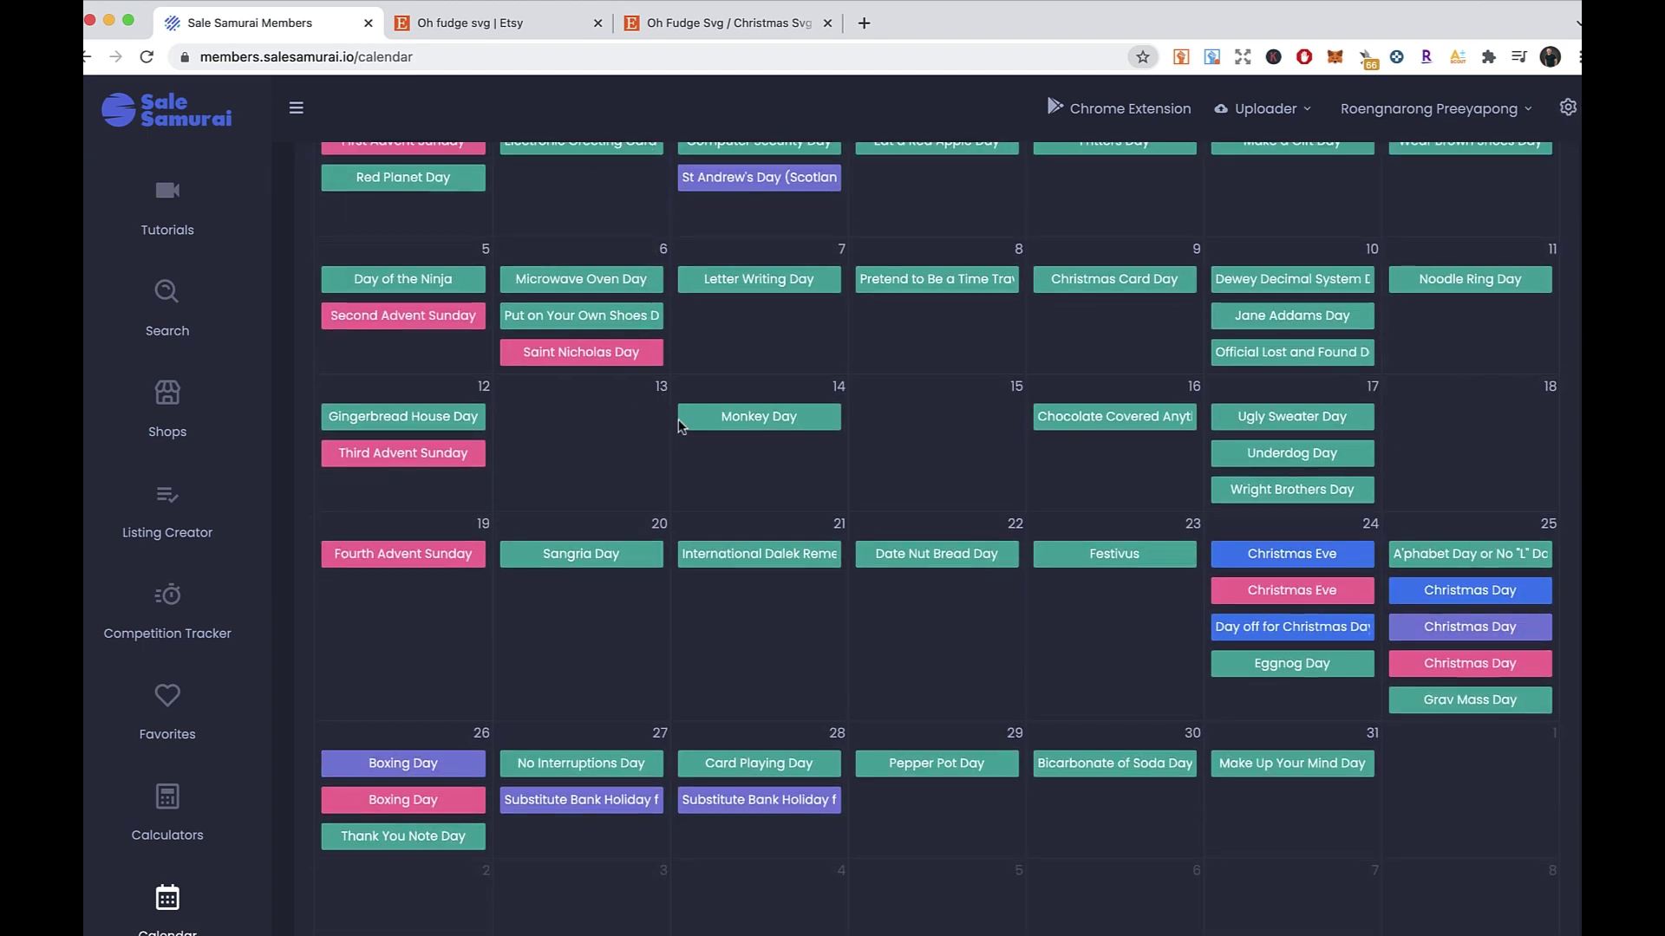
scroll(644, 336, "up", 2)
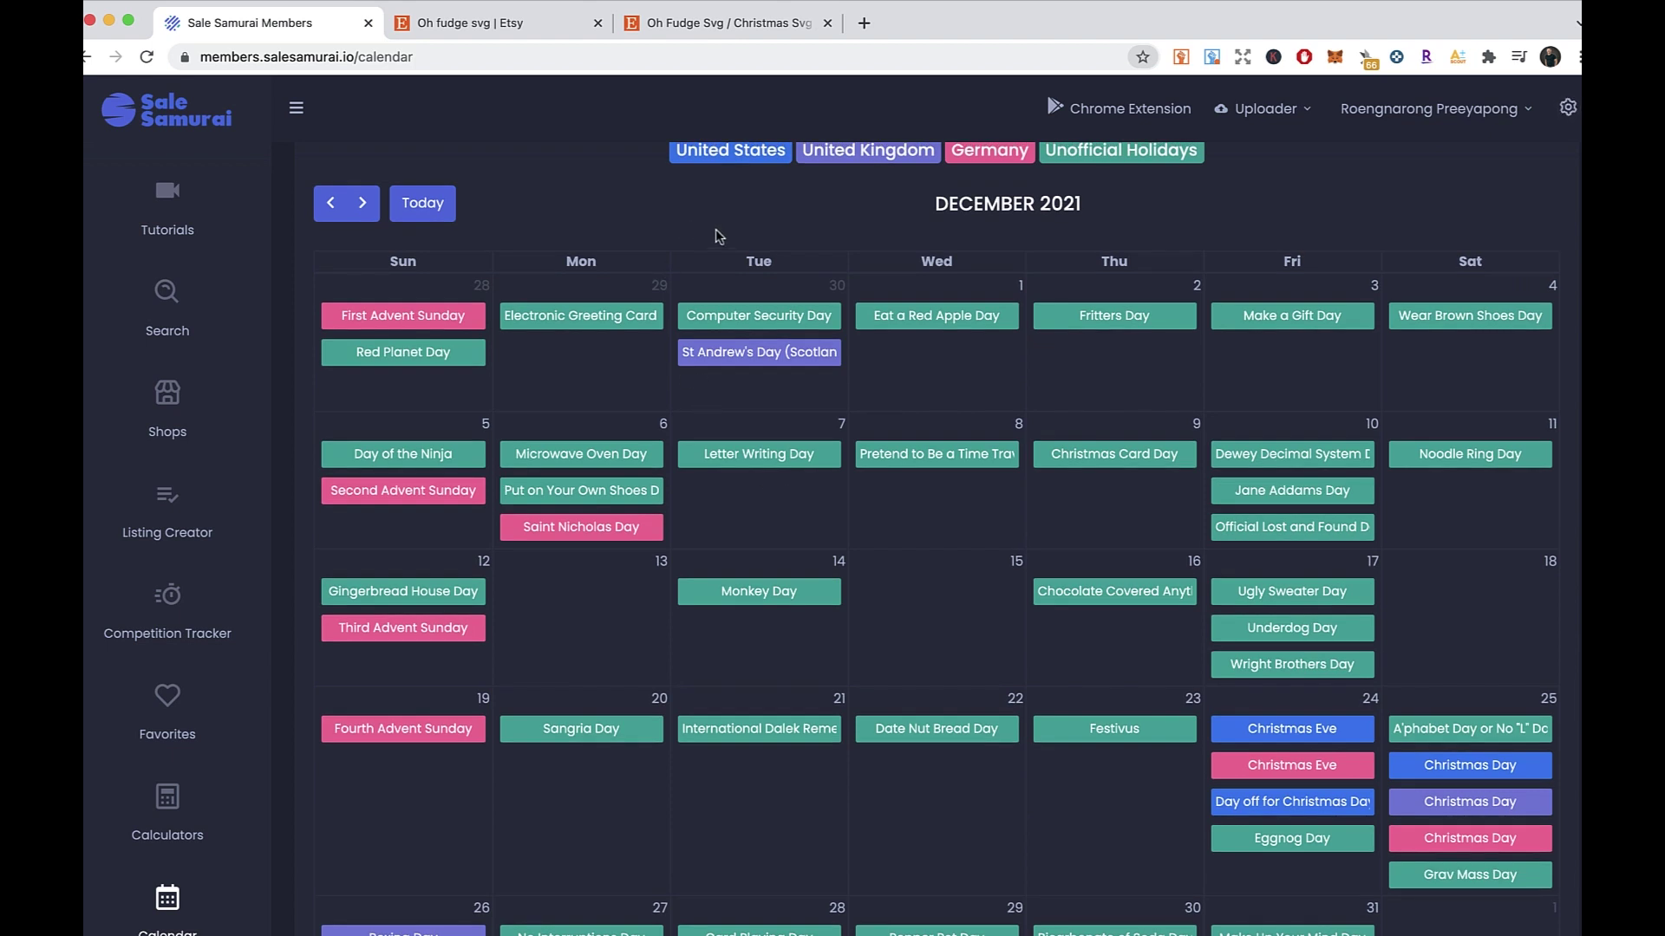
scroll(714, 229, "up", 1)
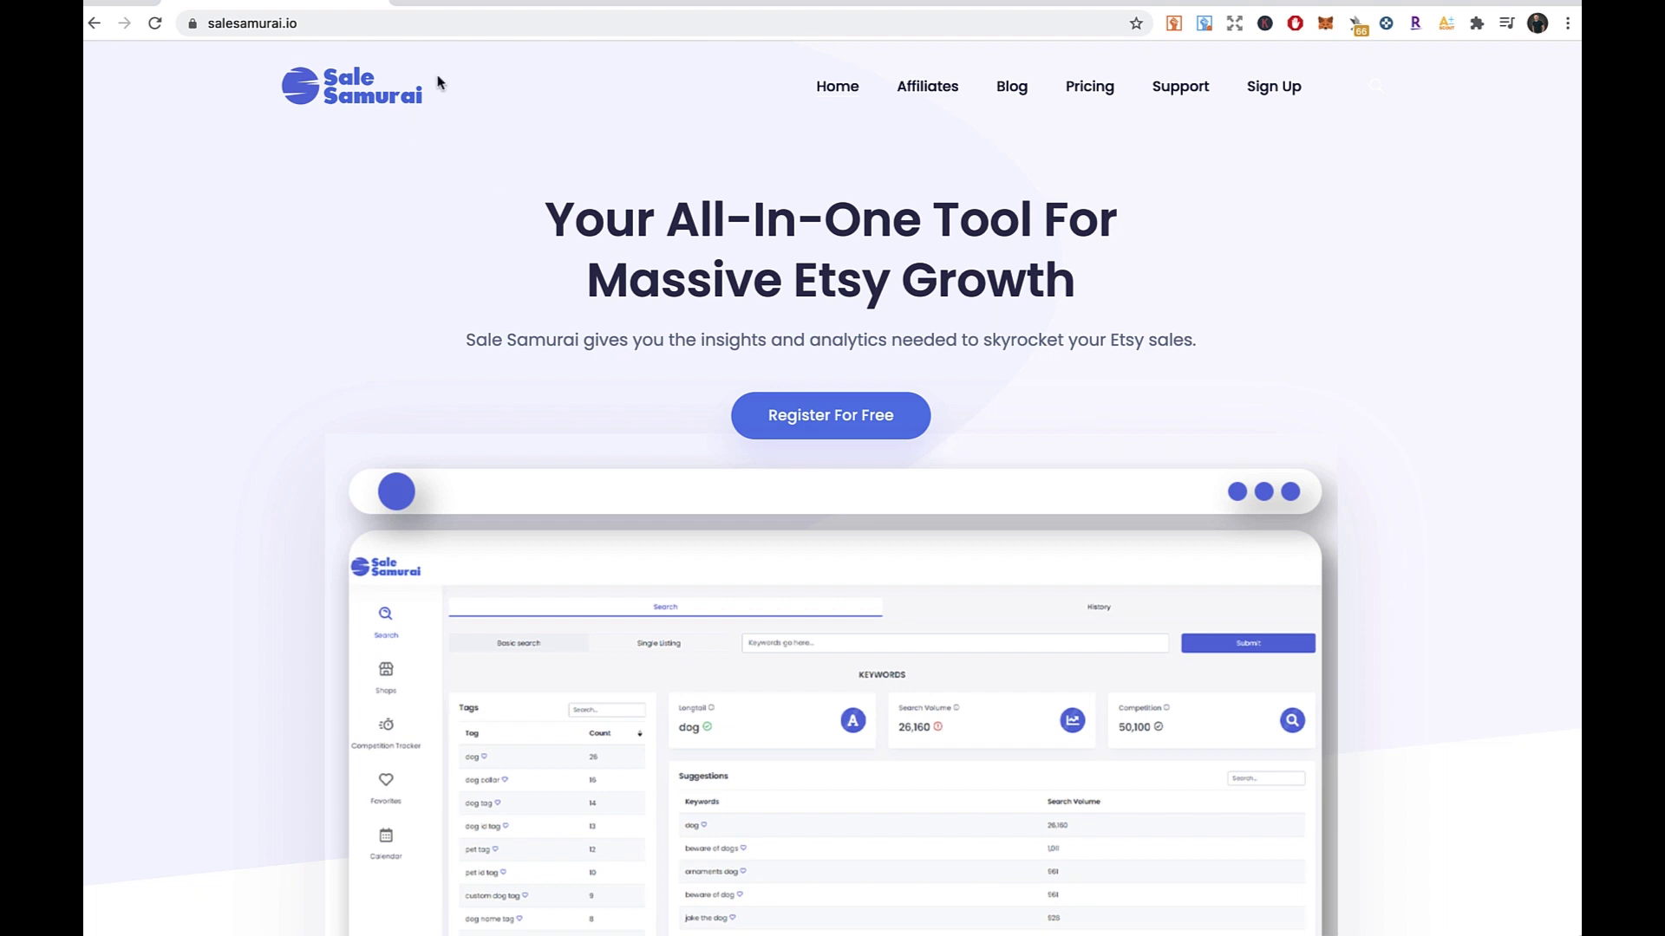
- Load the salesamurai.io website by pasting its address into the browser
left_click(468, 26)
key("super+v")
key("Return")
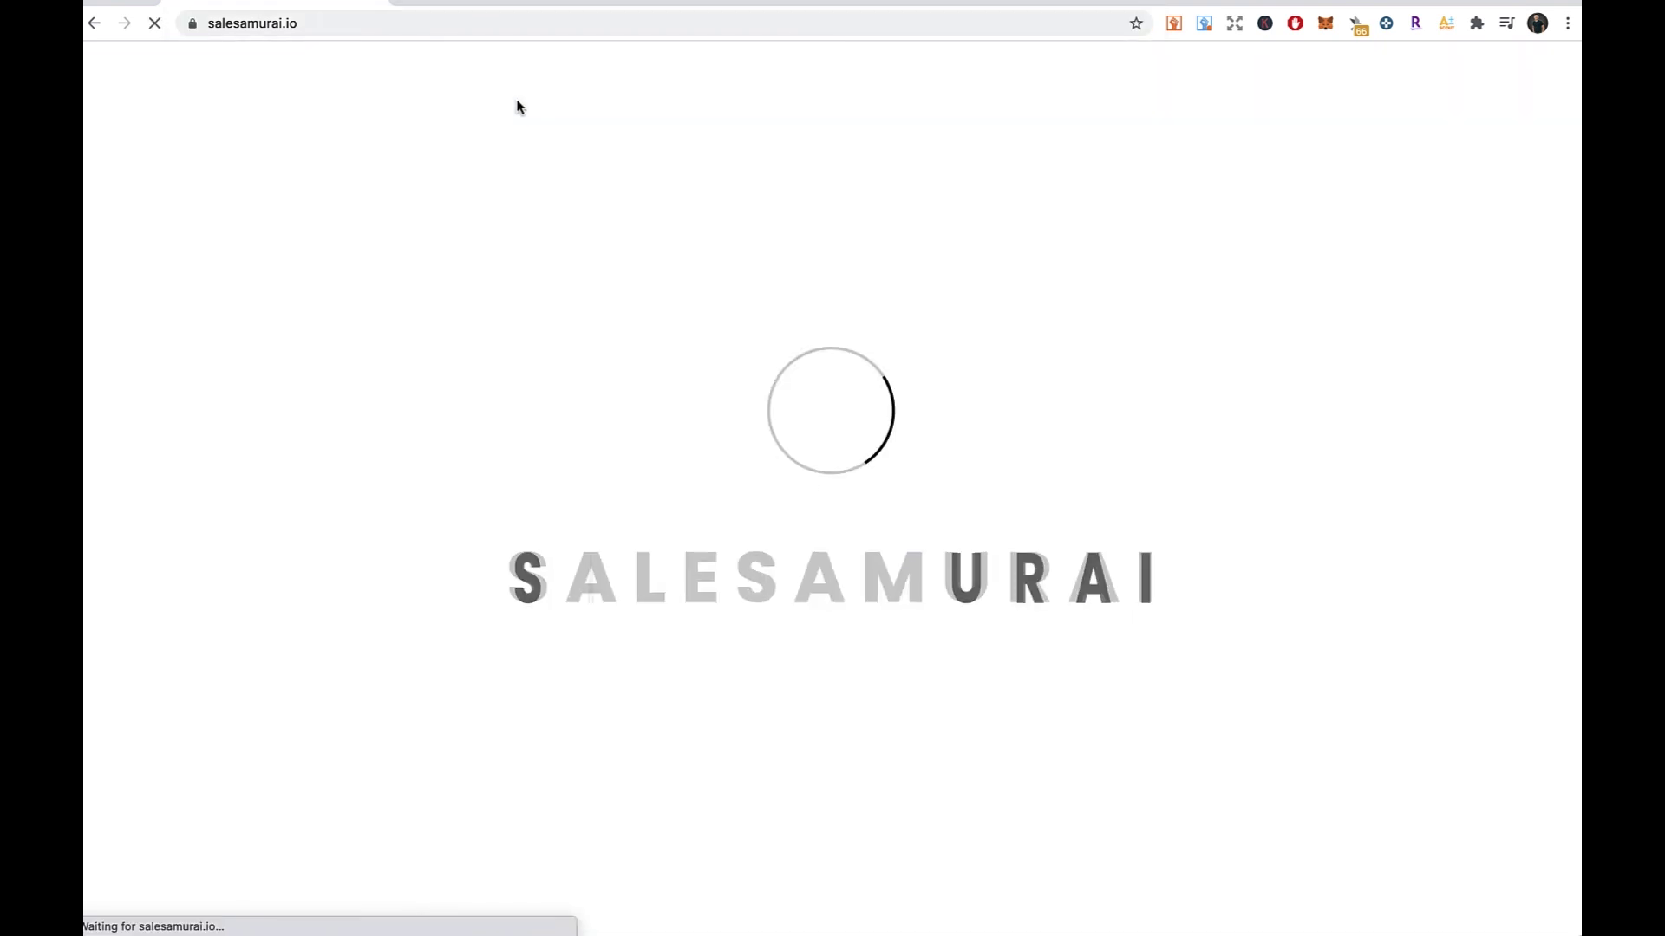
right_click(938, 179)
left_click(906, 155)
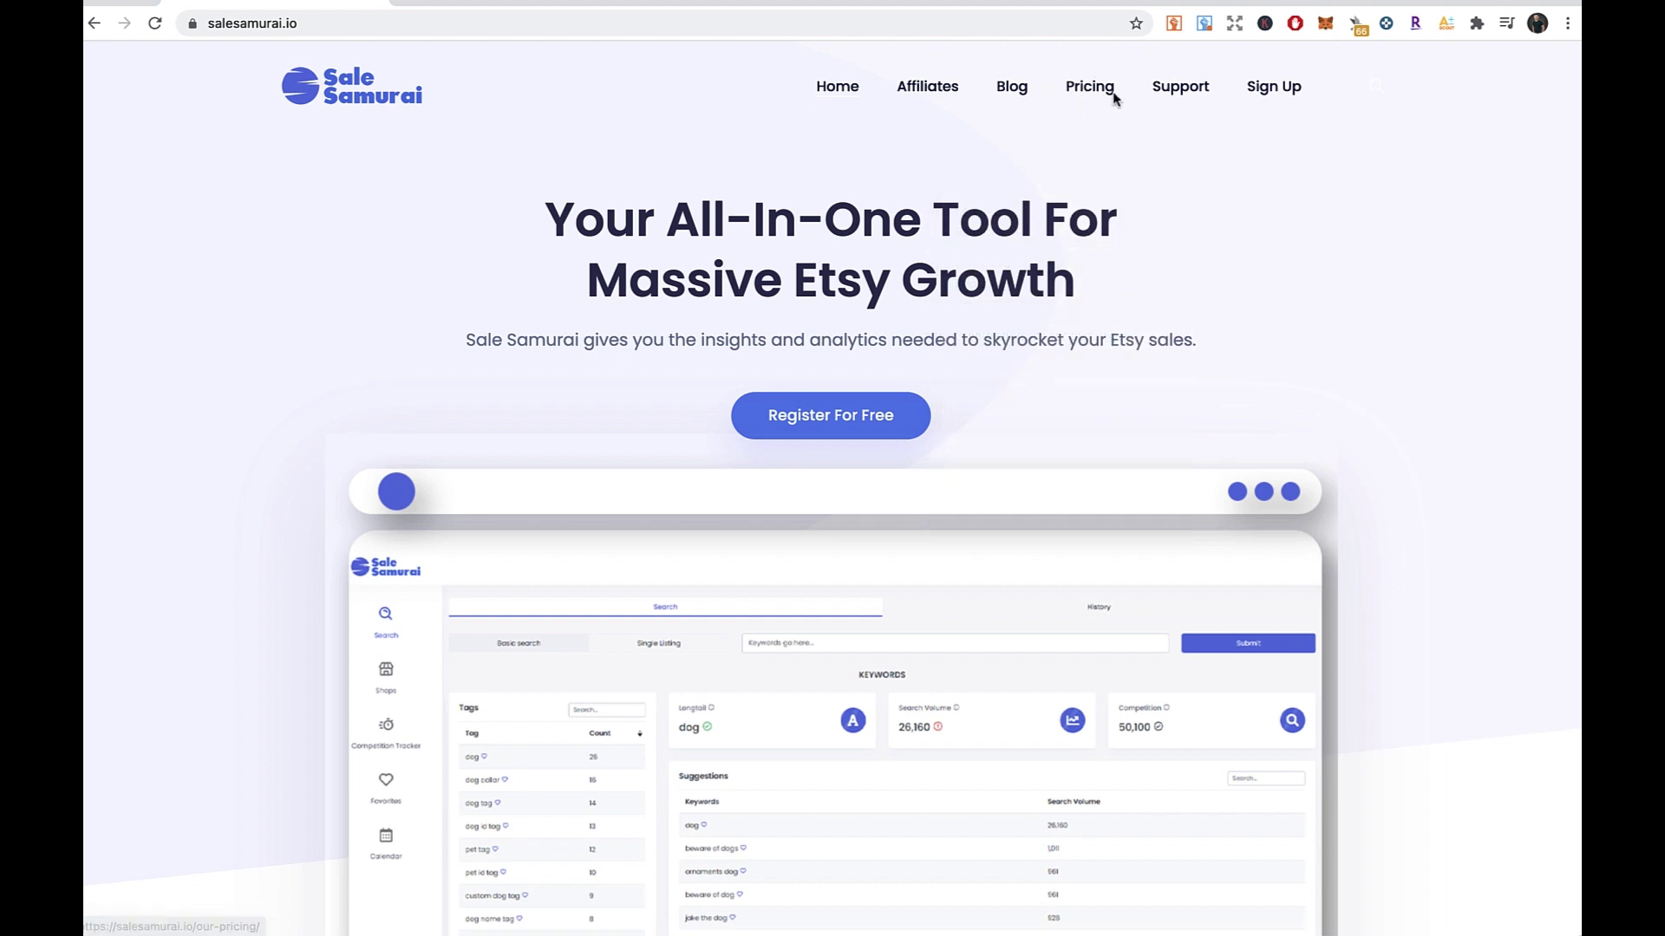
- Go to the Pricing page showing the $9.99 Monthly and $99.99 Yearly plans
left_click(1078, 86)
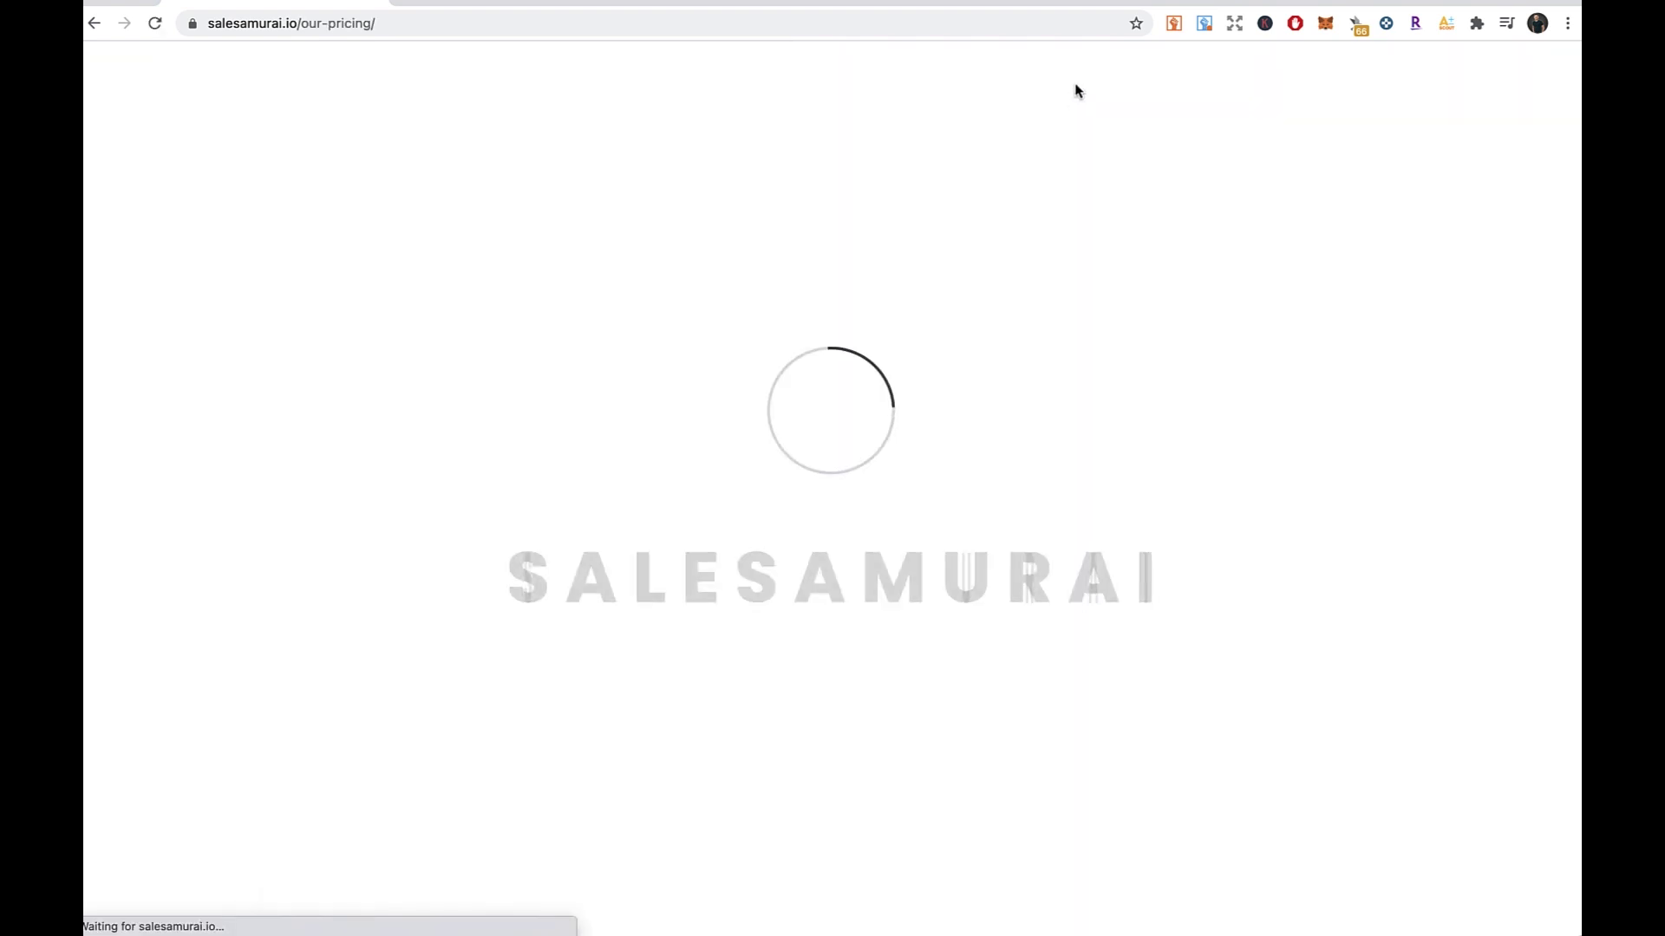
scroll(923, 222, "down", 2)
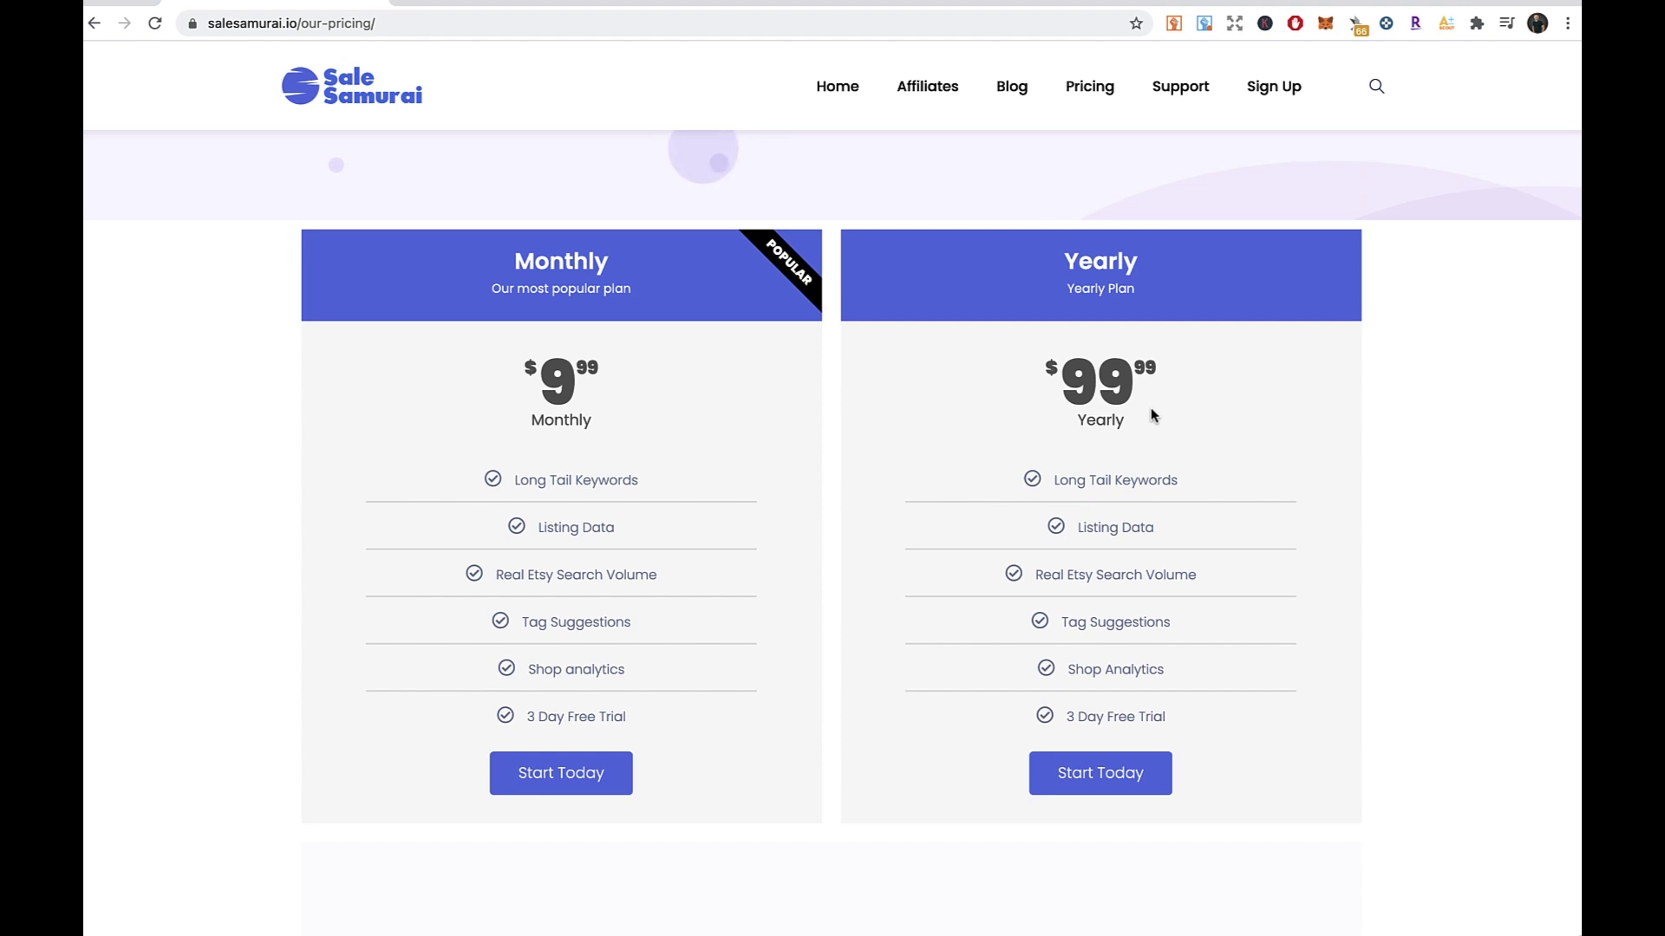
right_click(927, 402)
right_click(847, 399)
left_click(828, 394)
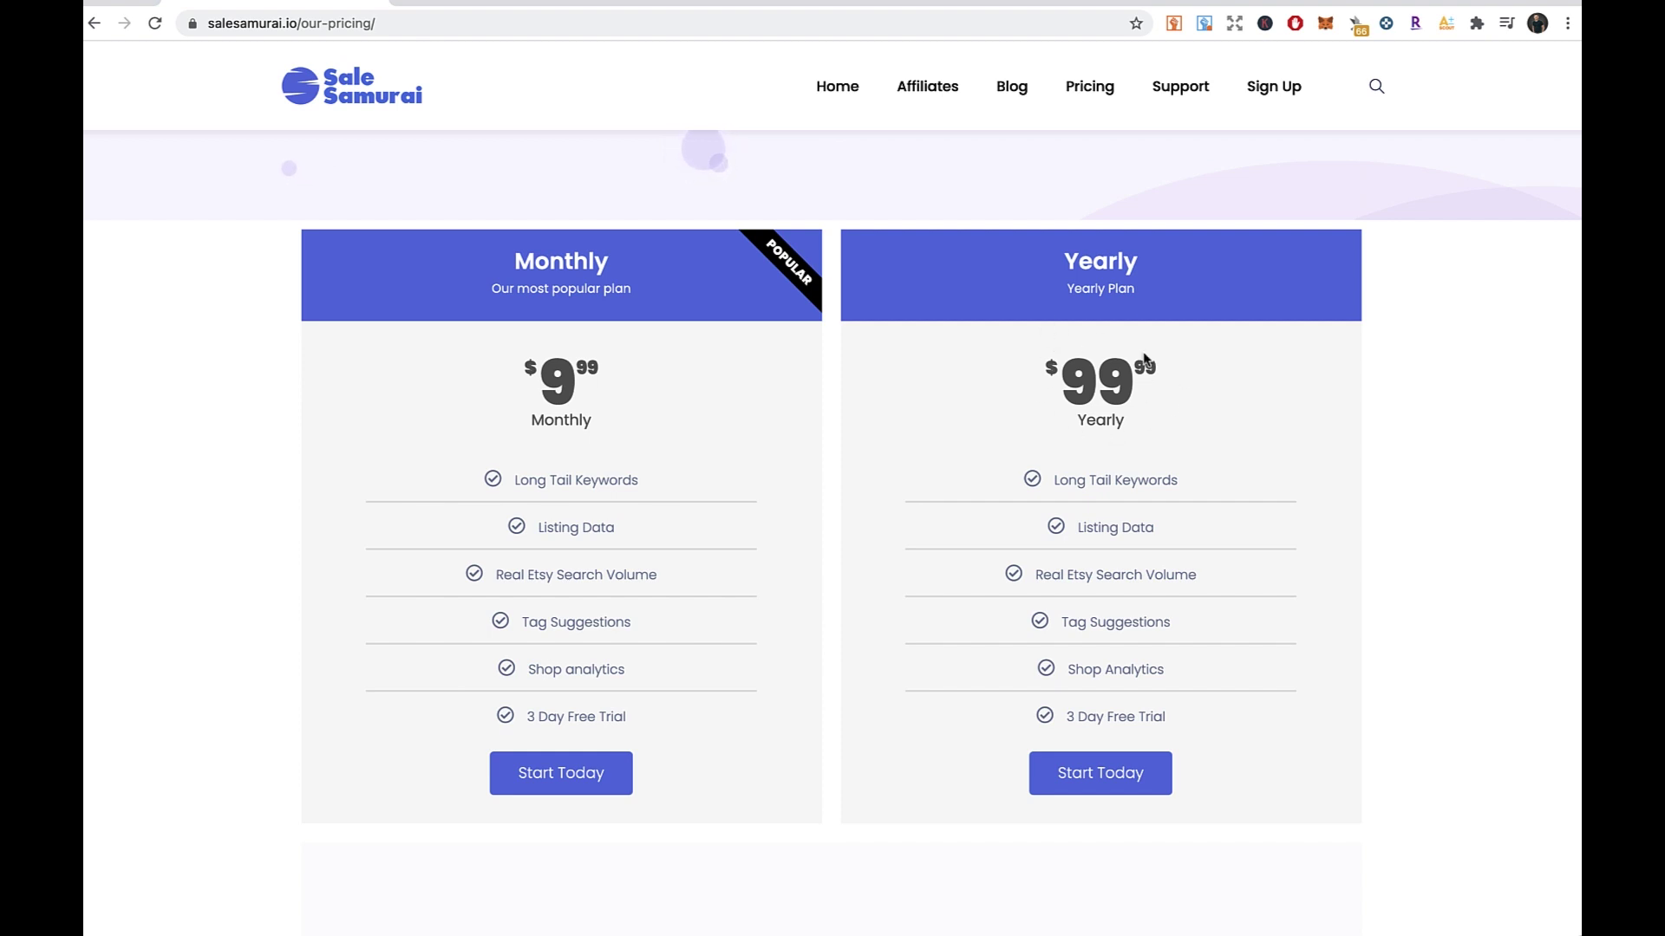
- Start the Monthly plan signup, enter the account e-mail on the Free Register form, and register
left_click(564, 781)
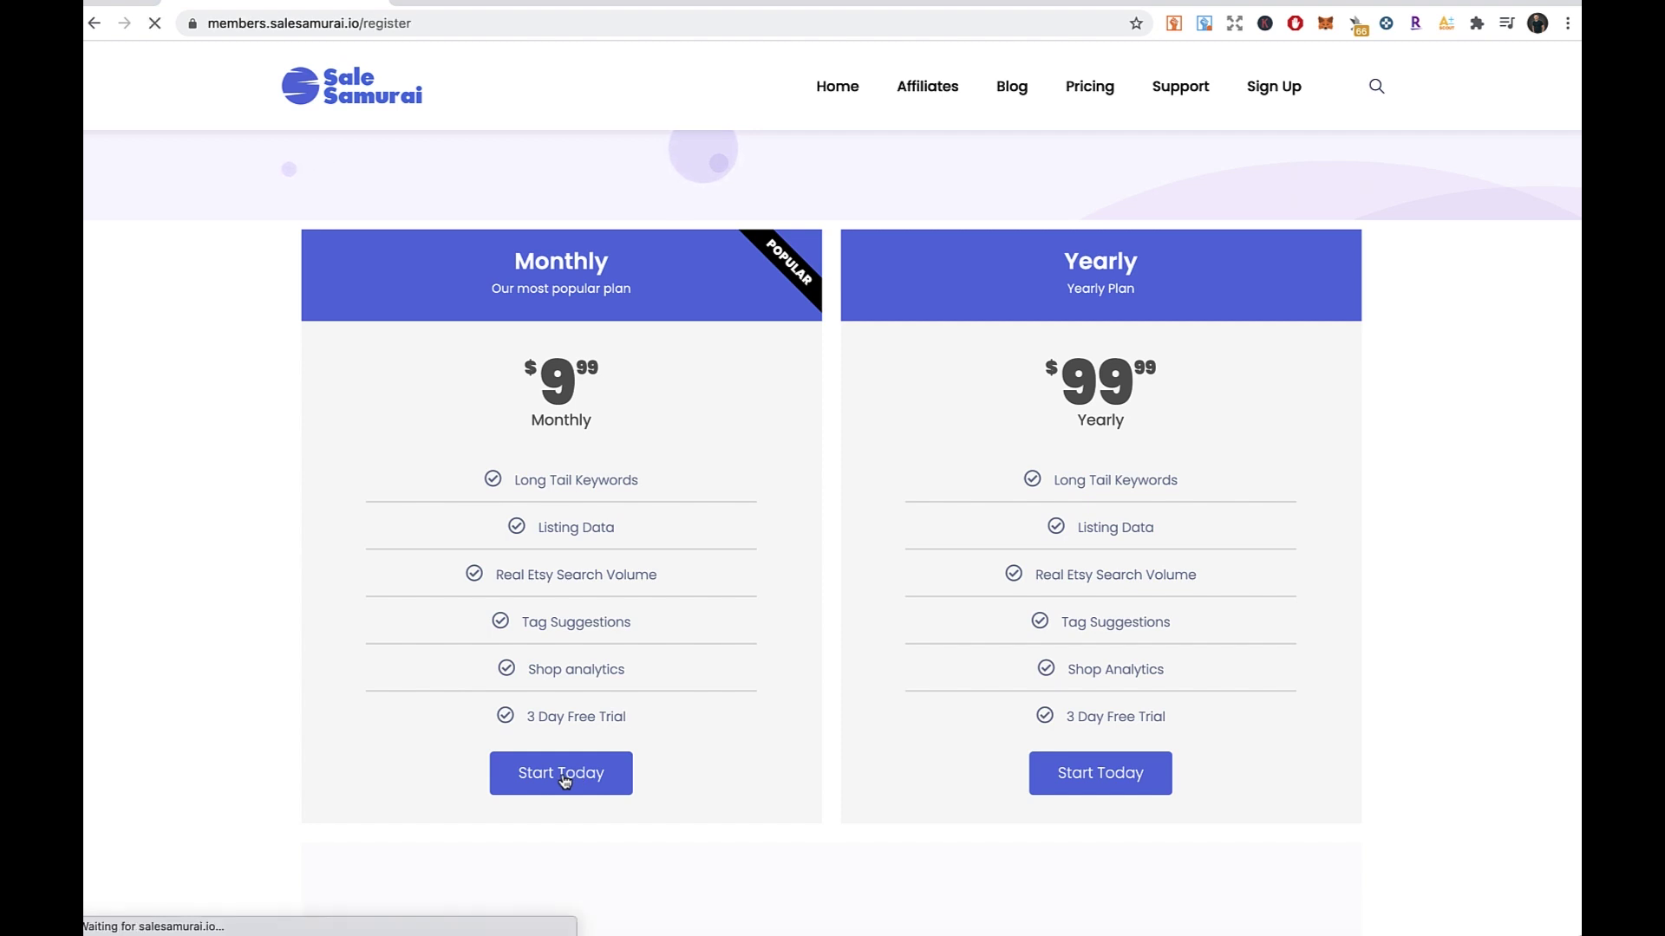
left_click(772, 381)
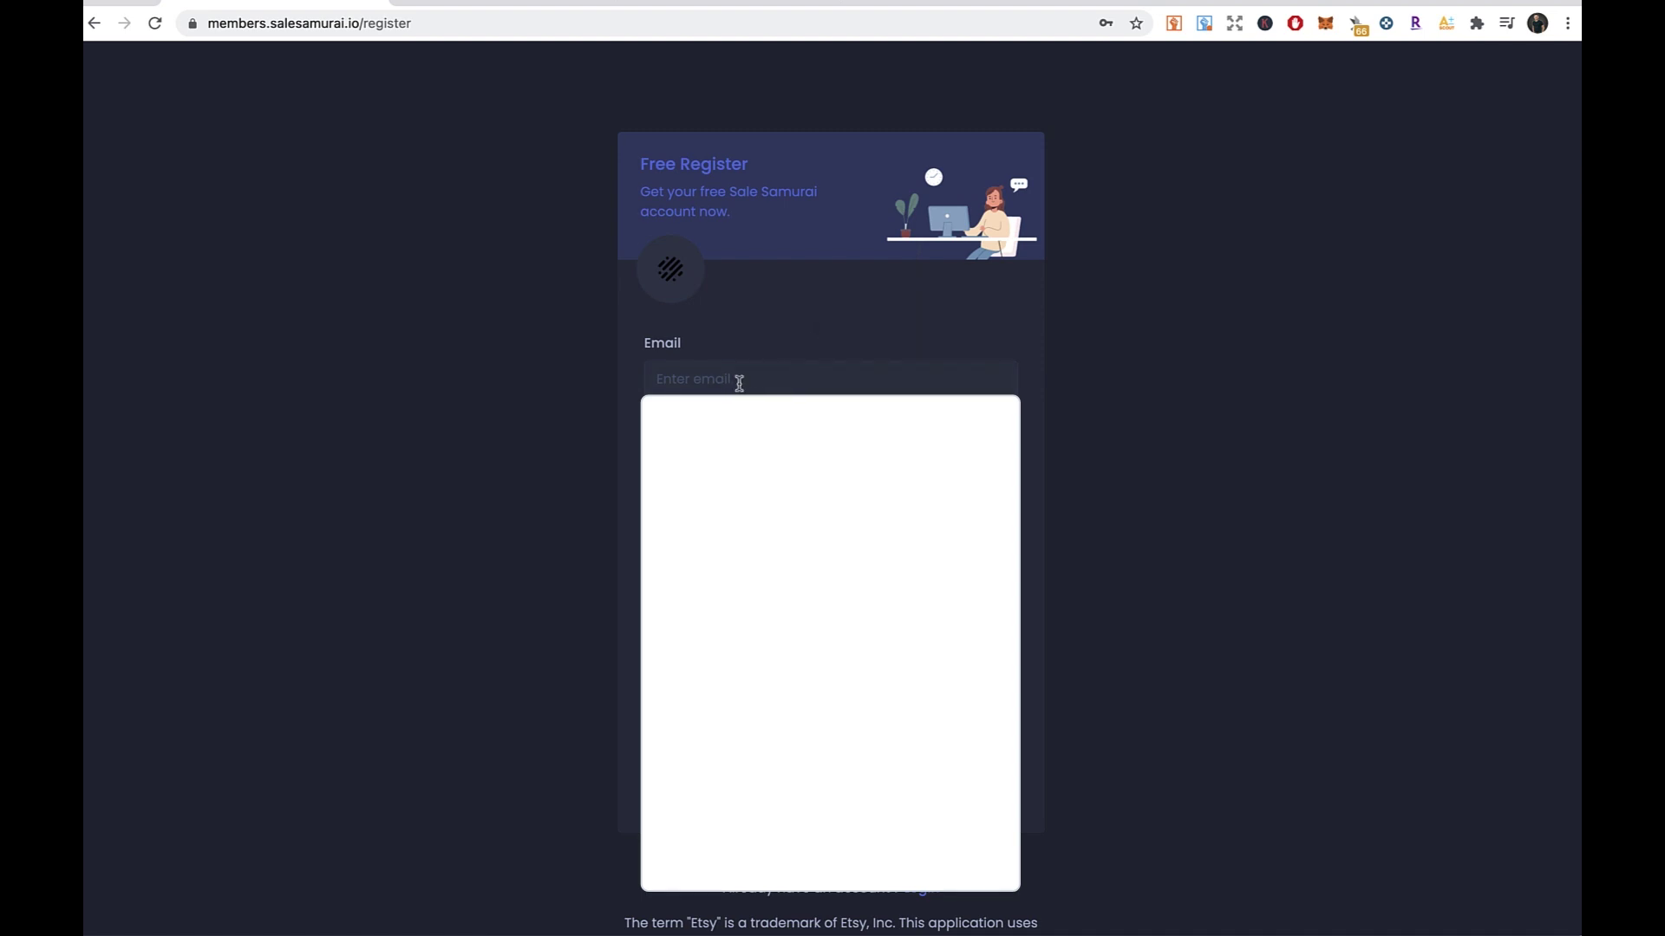
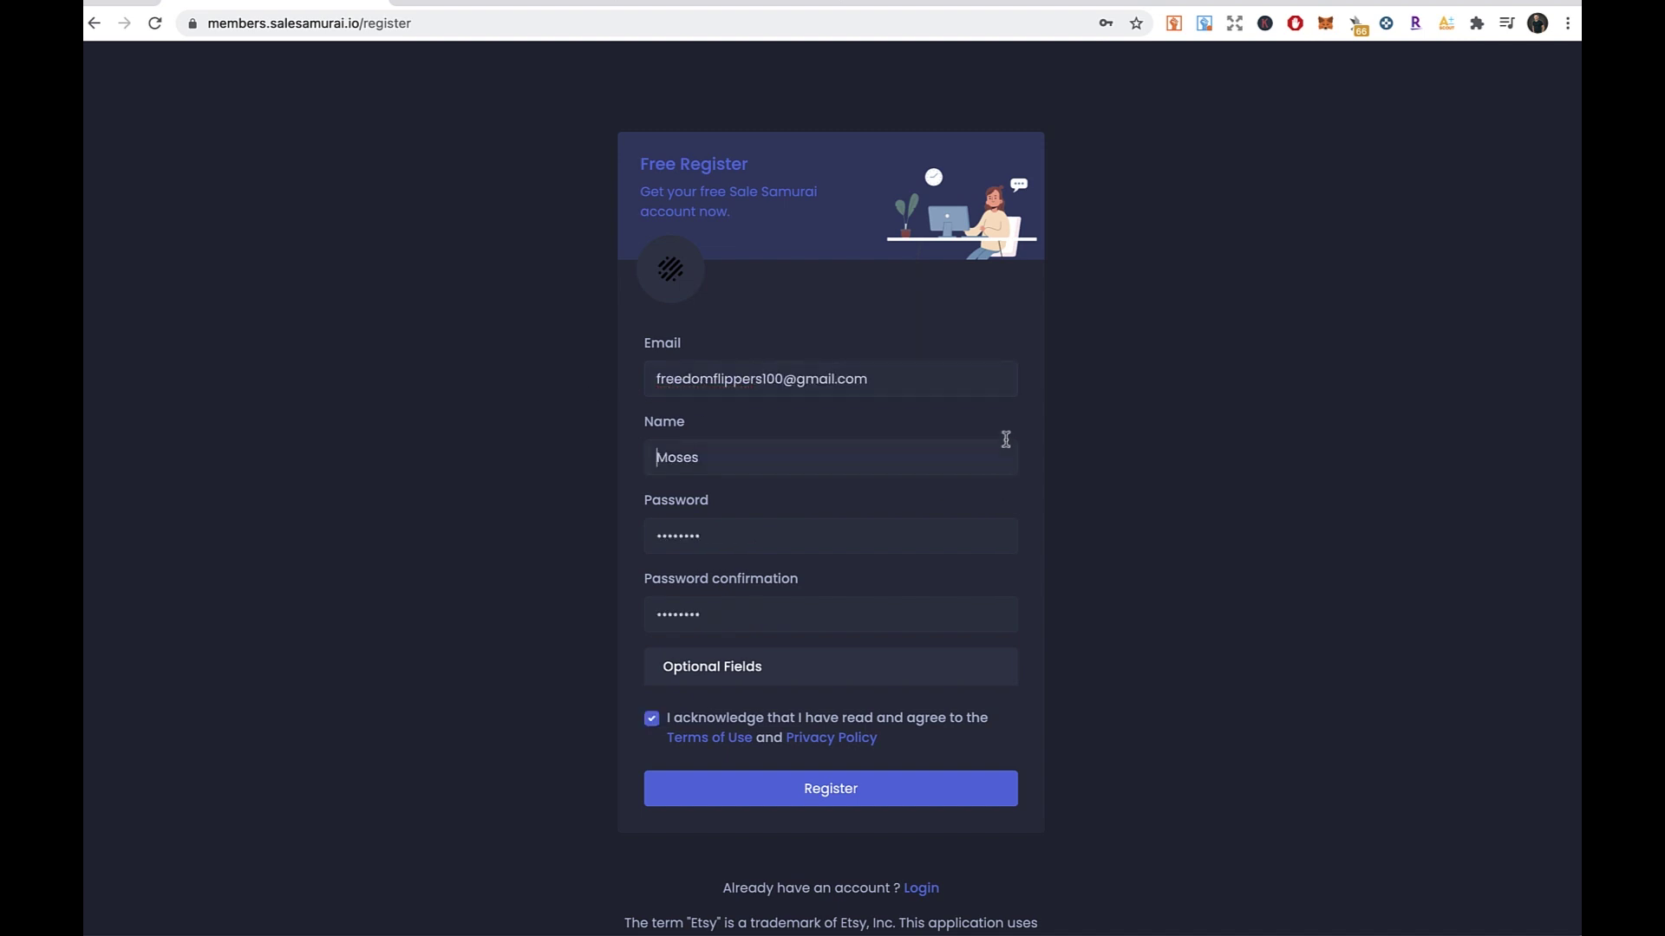
right_click(1005, 440)
left_click(881, 418)
left_click(813, 802)
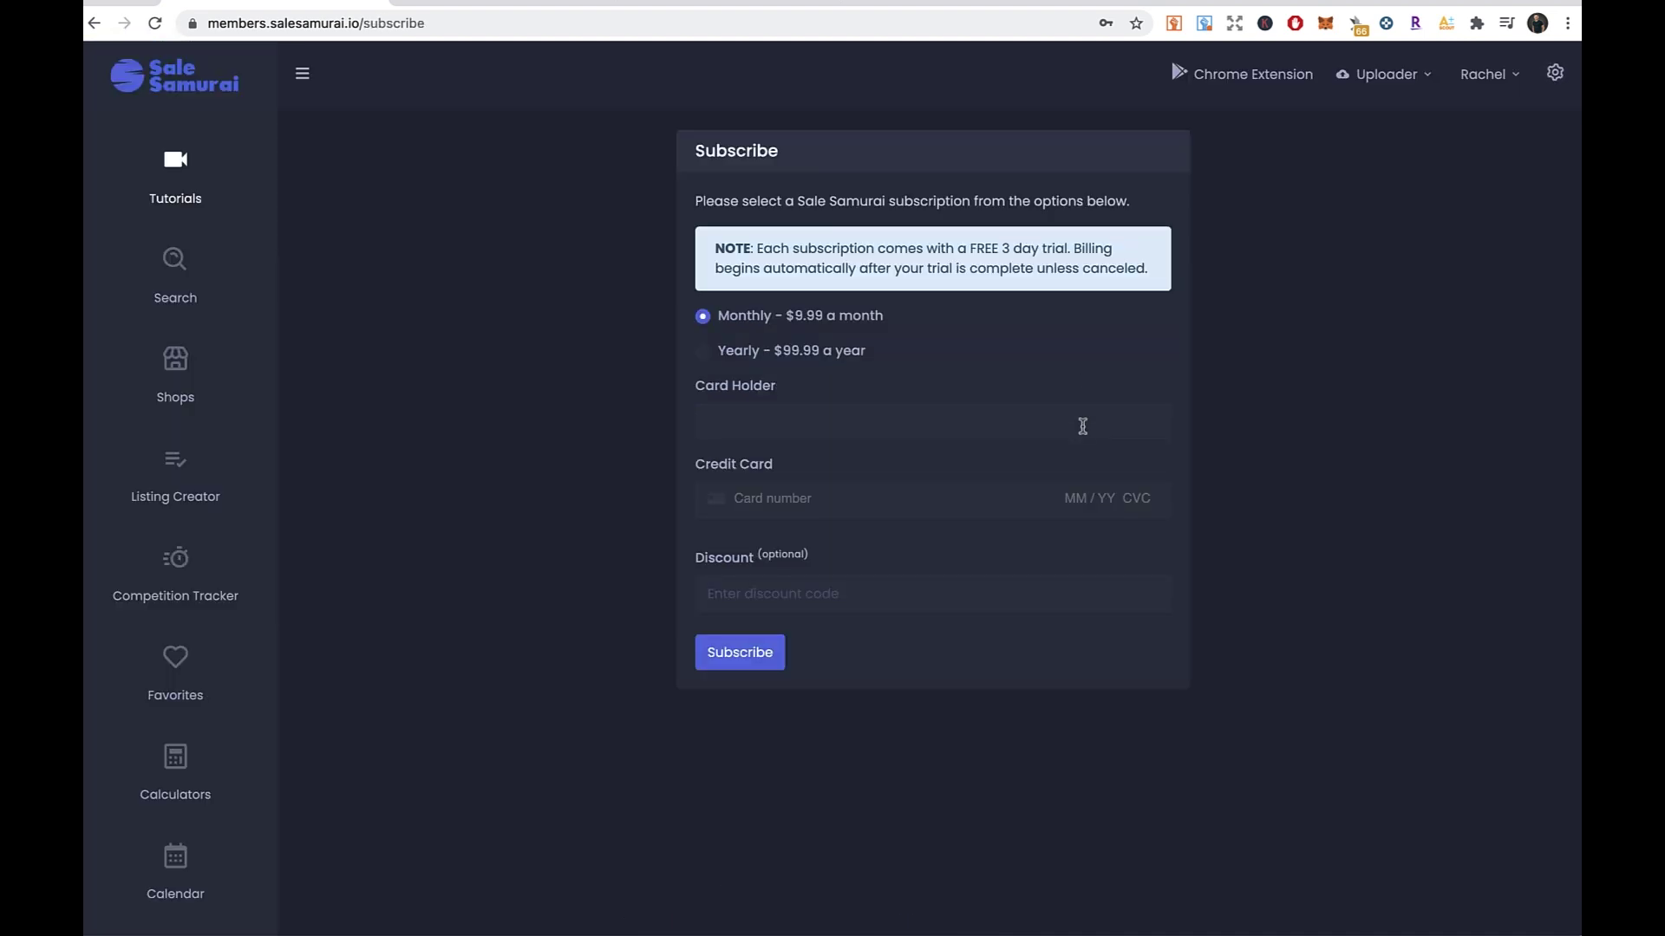
- Toggle Yearly then back to the Monthly $9.99 plan, and fill the Discount field with BankEWP
left_click(704, 352)
left_click(702, 317)
left_click(751, 594)
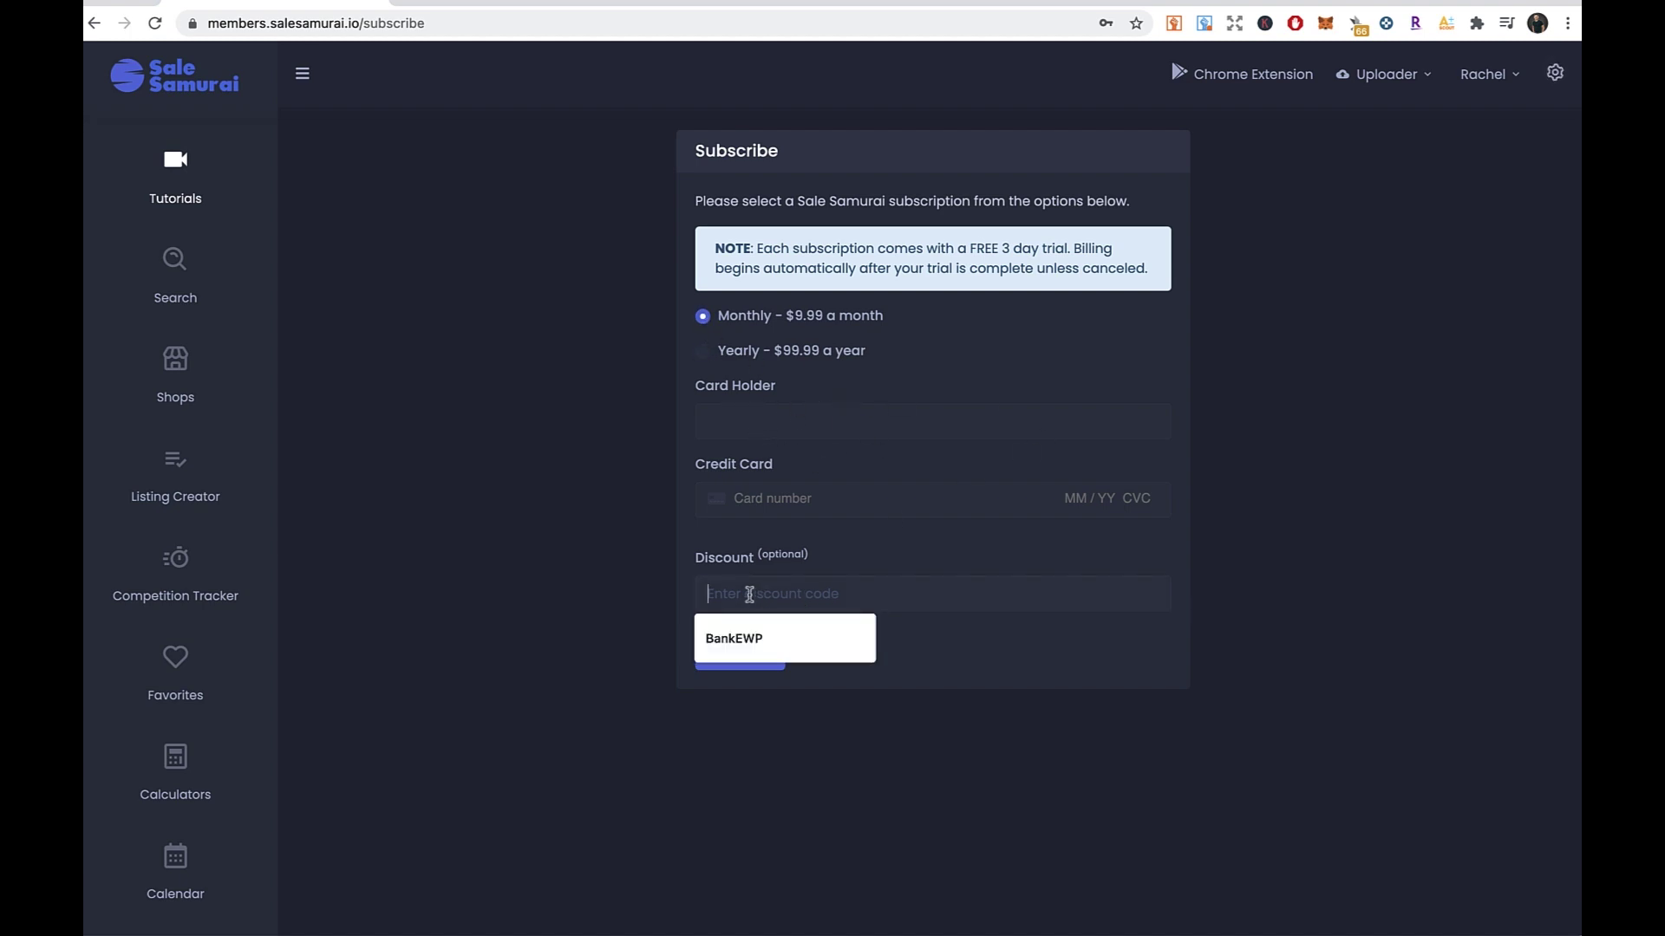
left_click(751, 639)
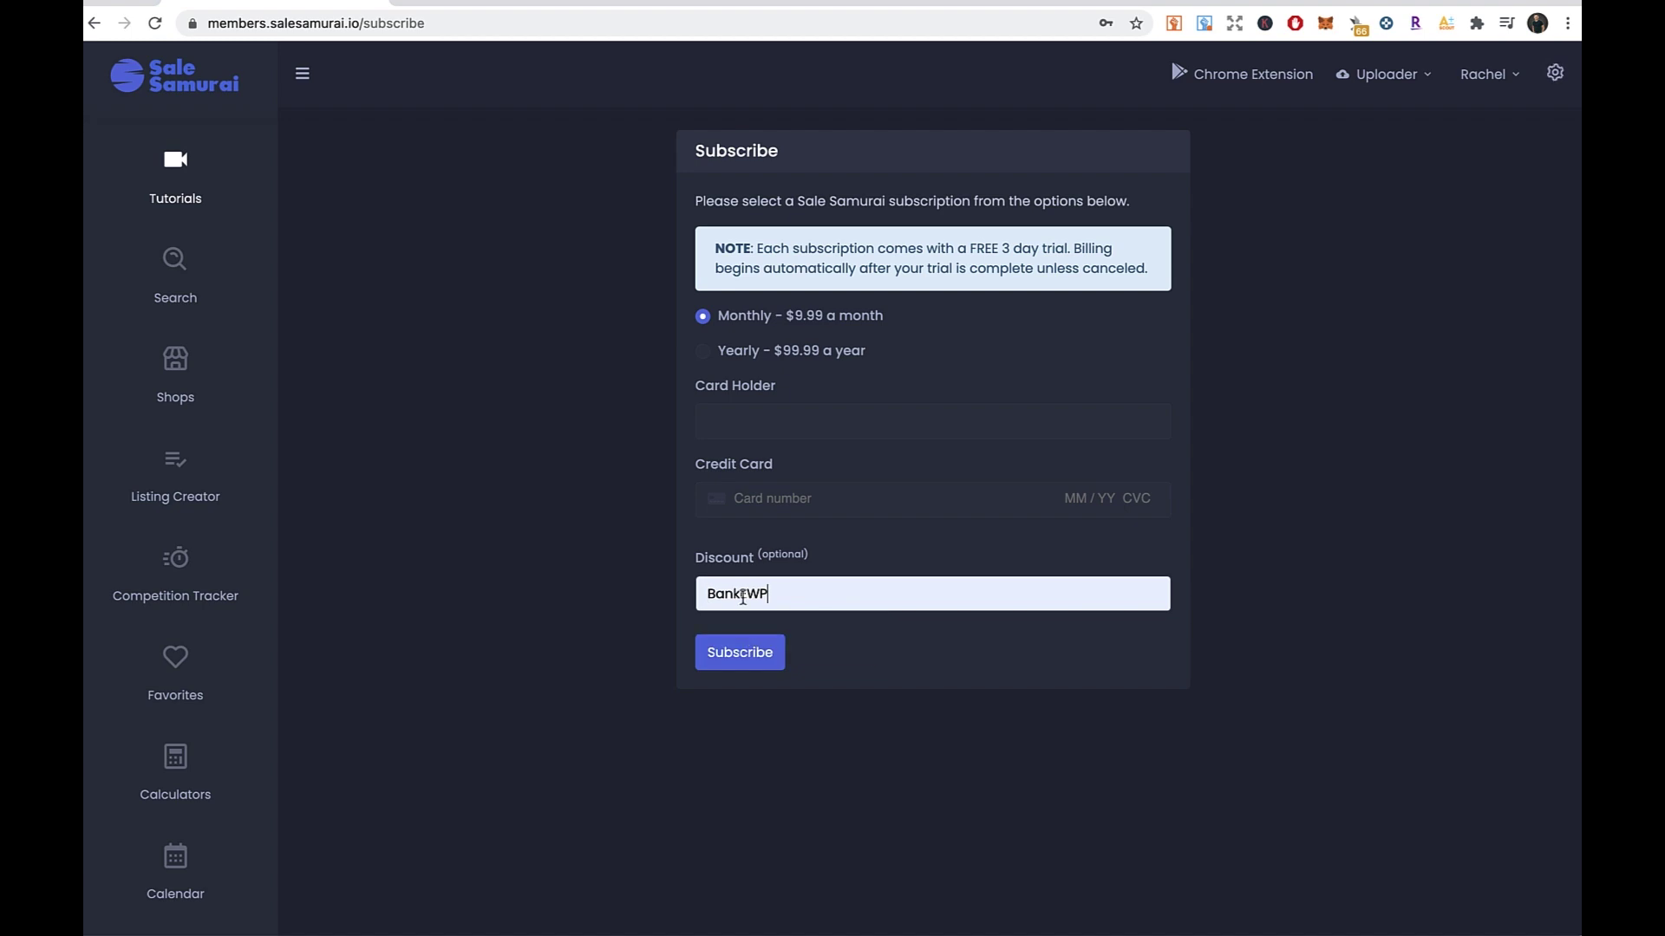